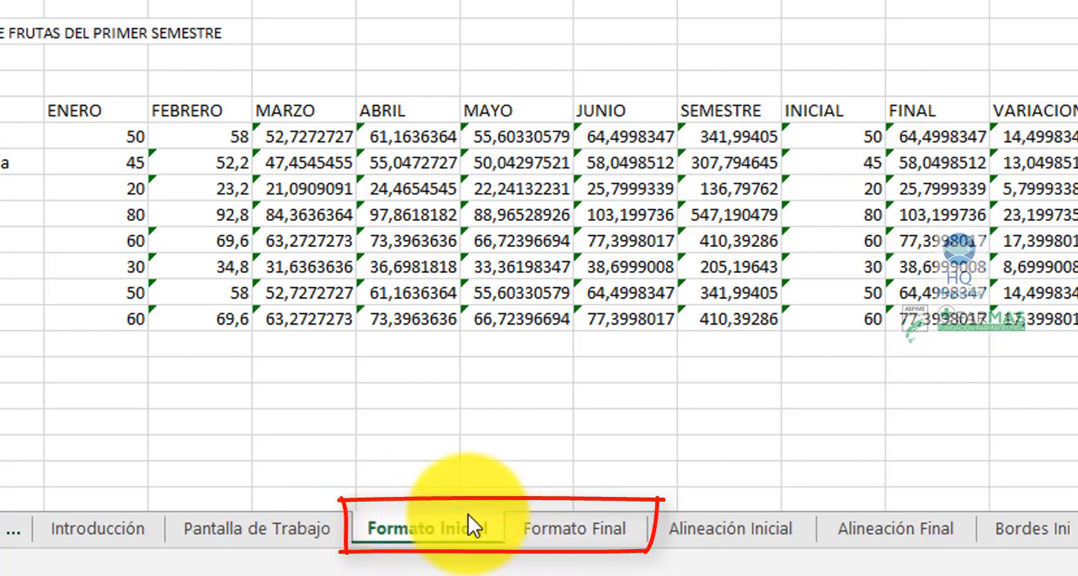
- Compare the Formato Inicial and Formato Final sheets, ending on Formato Final
left_click(538, 531)
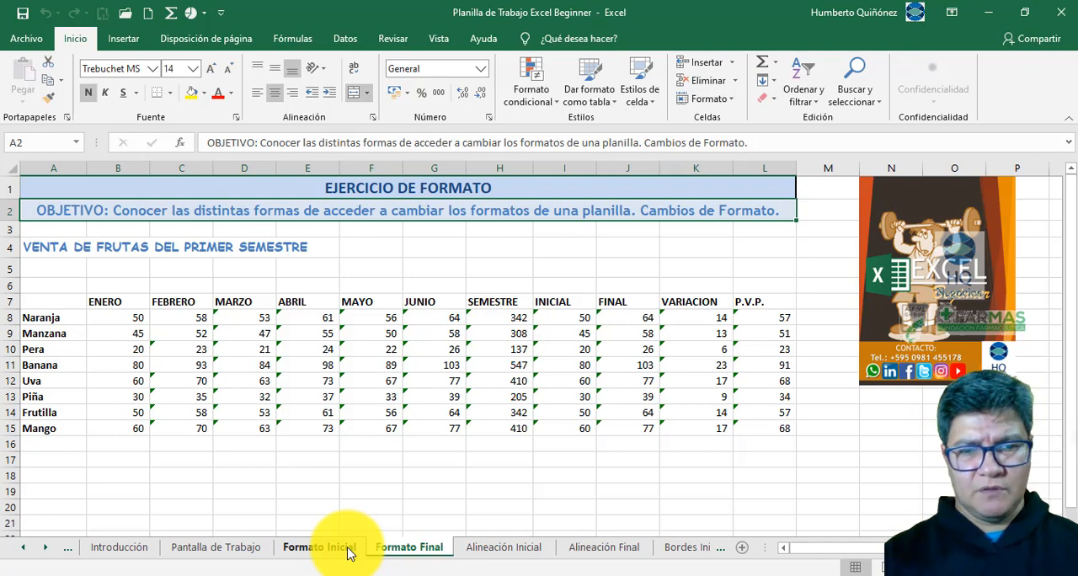
left_click(348, 552)
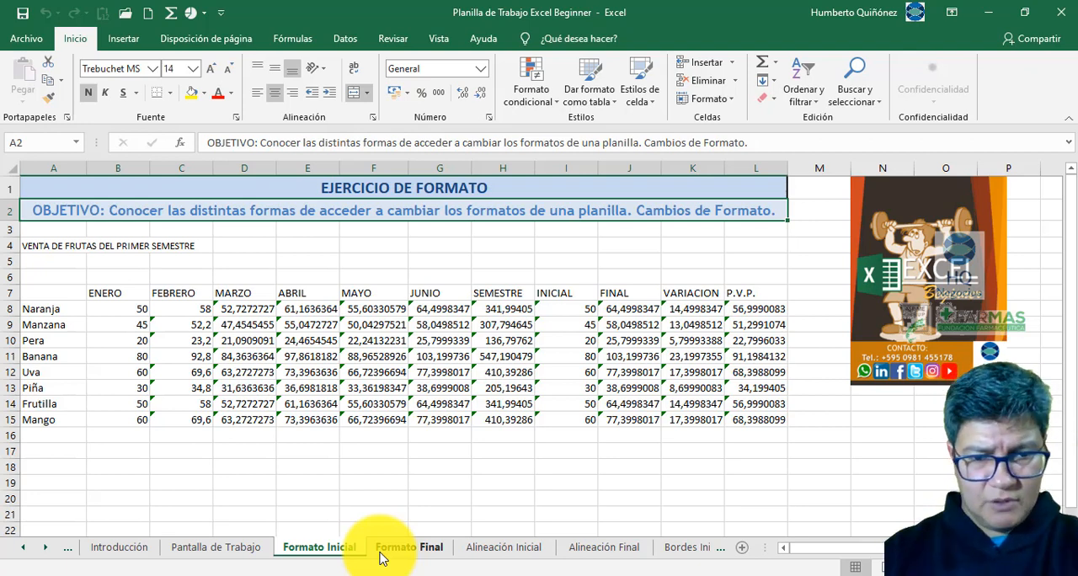
left_click(379, 557)
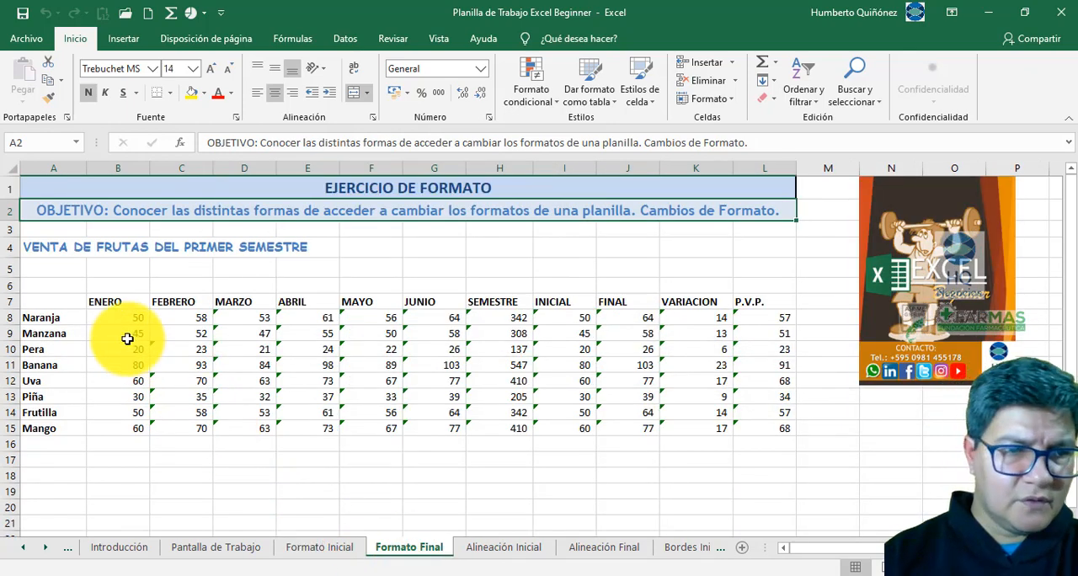
- Inspect the title text stored in cell A4 in editing mode, leaving its content unchanged
left_click(36, 246)
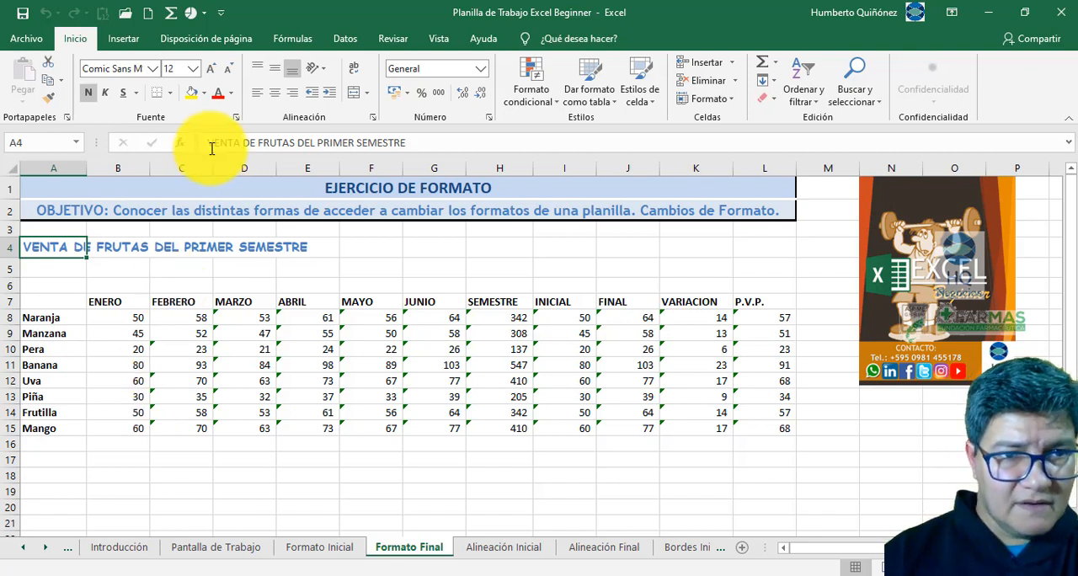
left_click_drag(208, 142, 410, 142)
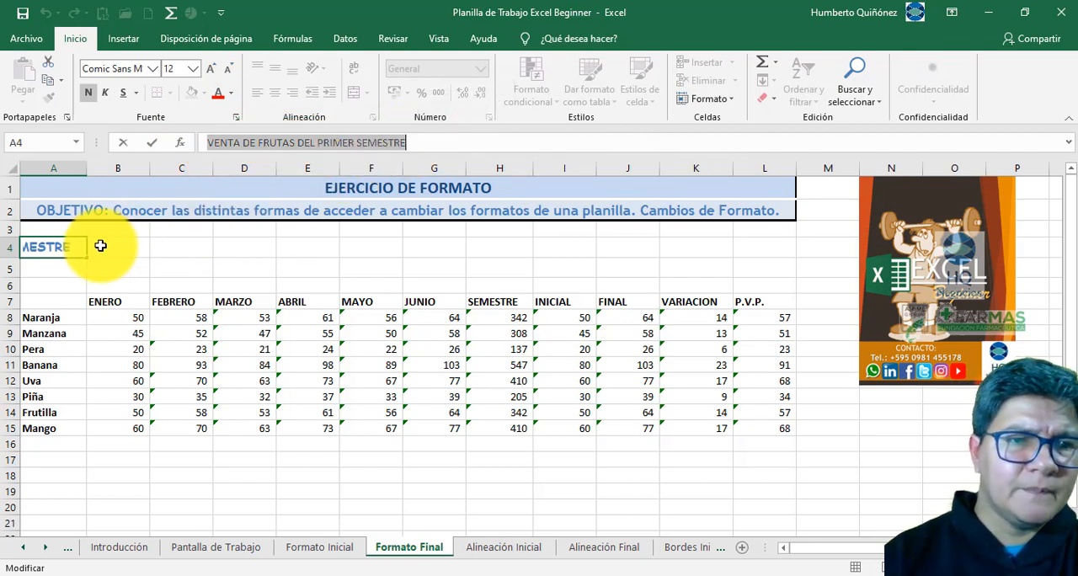
left_click(71, 248)
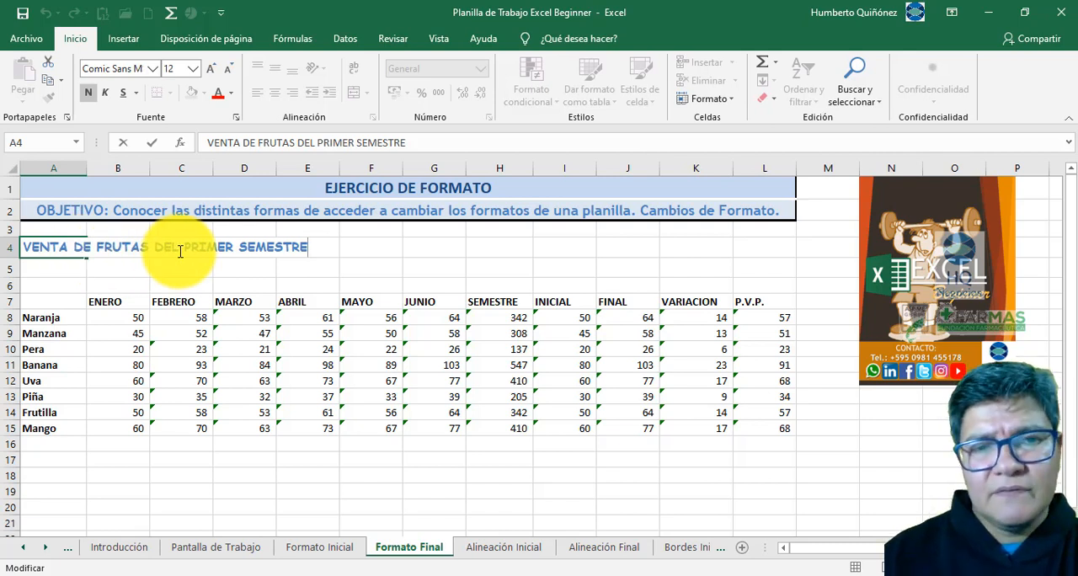
key("Return")
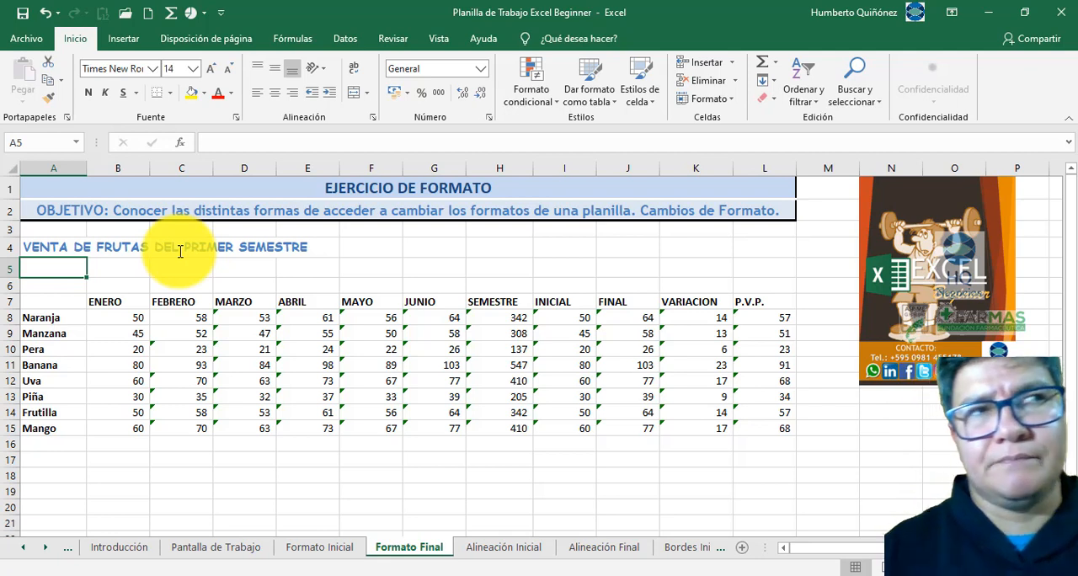
key("Up")
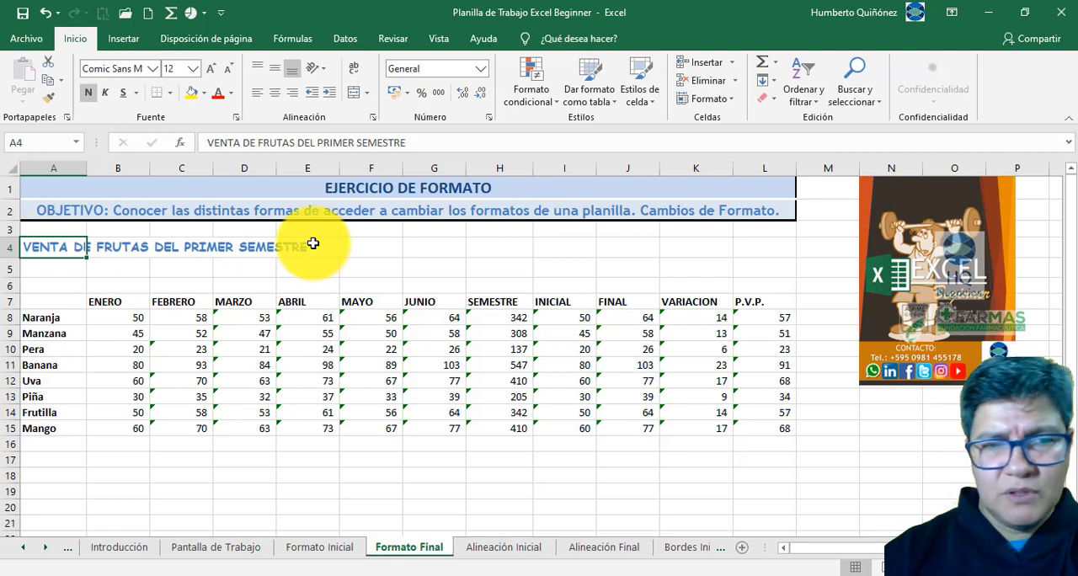
- Check cells D4, E4, C4, B4 and A4 to determine which of them holds the title text
left_click(243, 247)
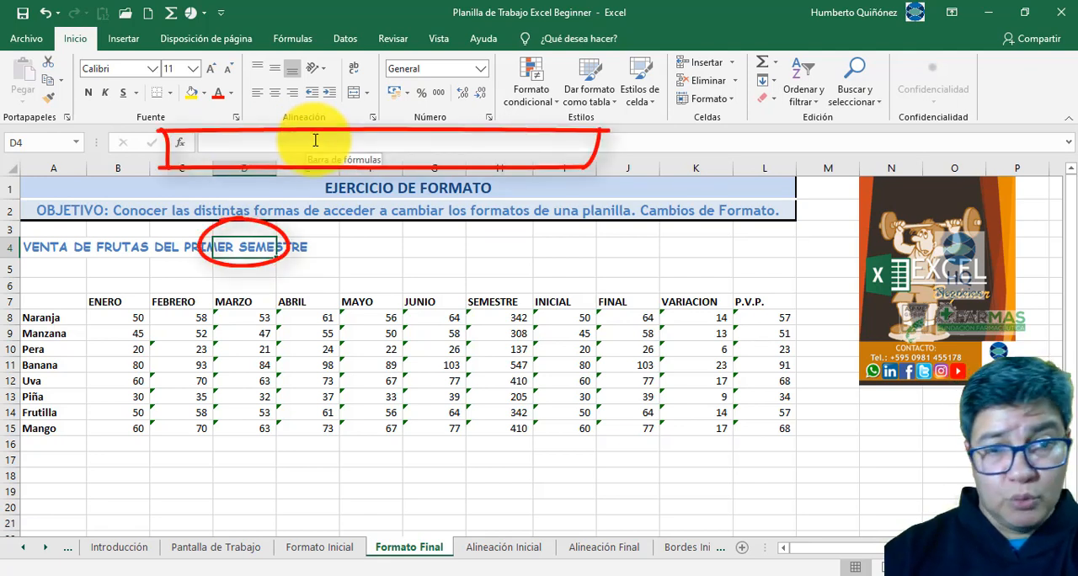
left_click(309, 246)
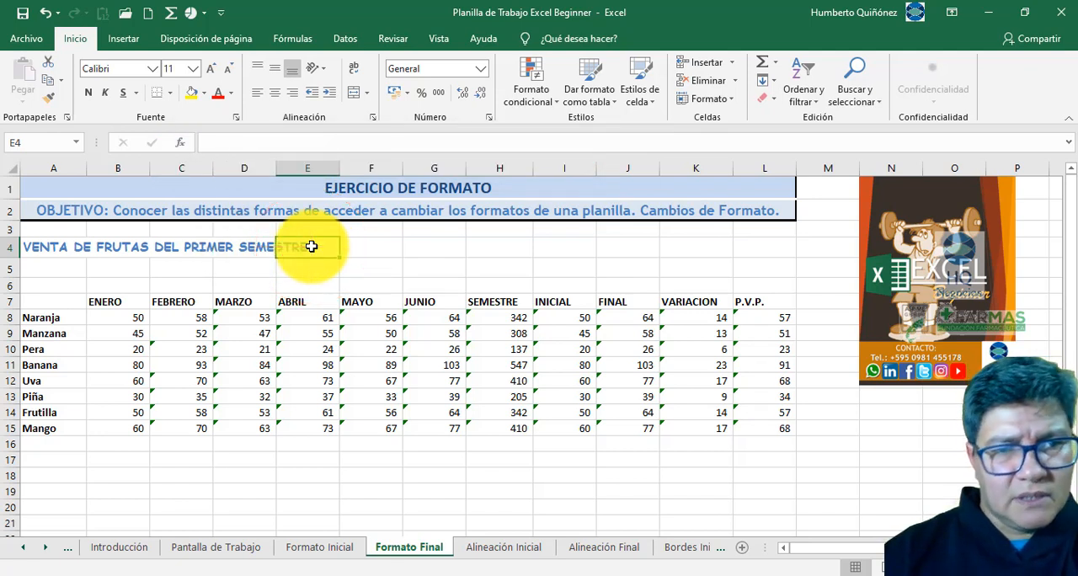
left_click(183, 247)
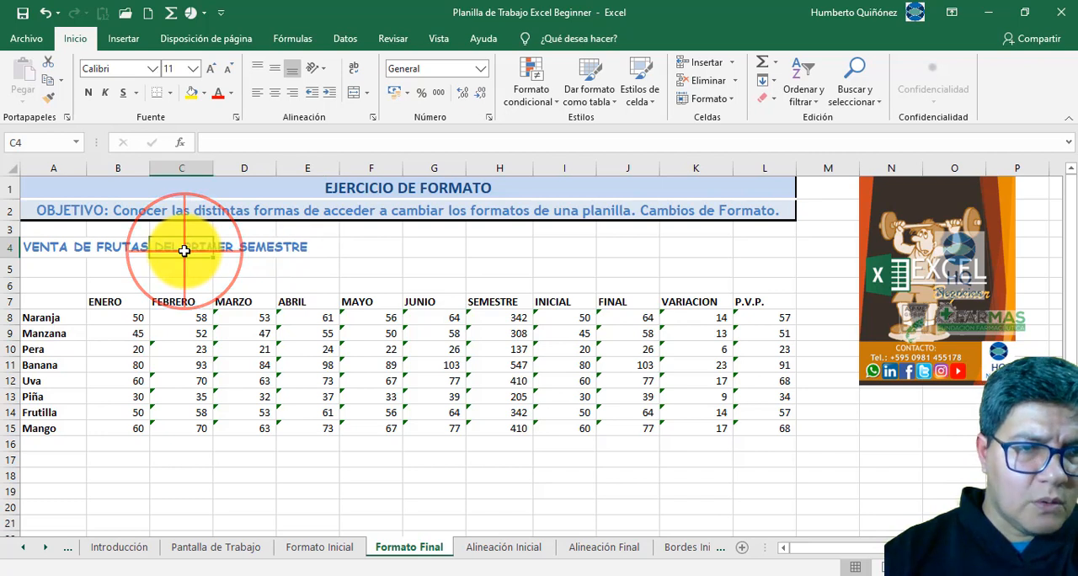
left_click(119, 250)
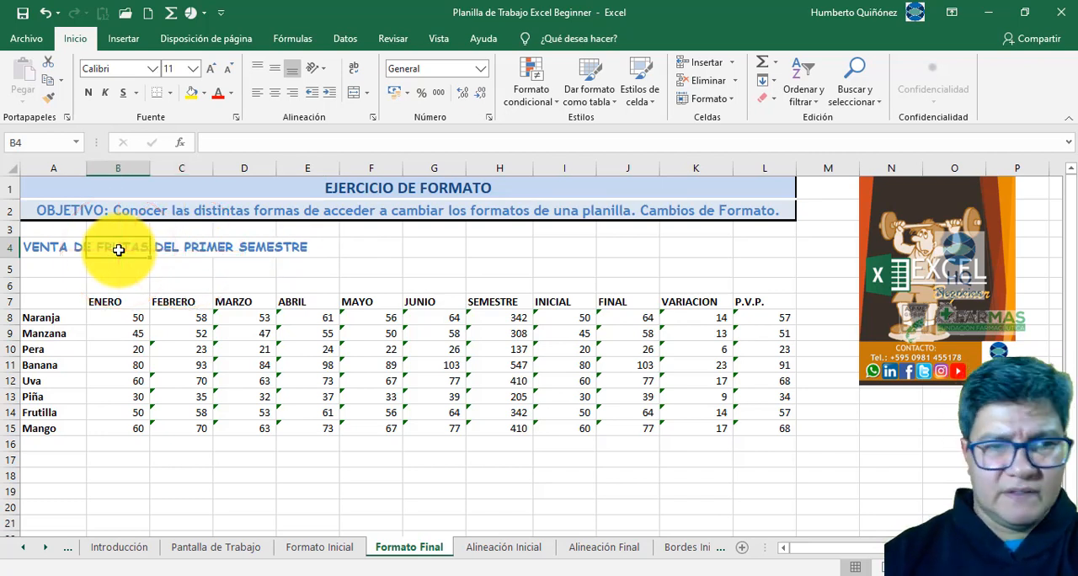
left_click(68, 249)
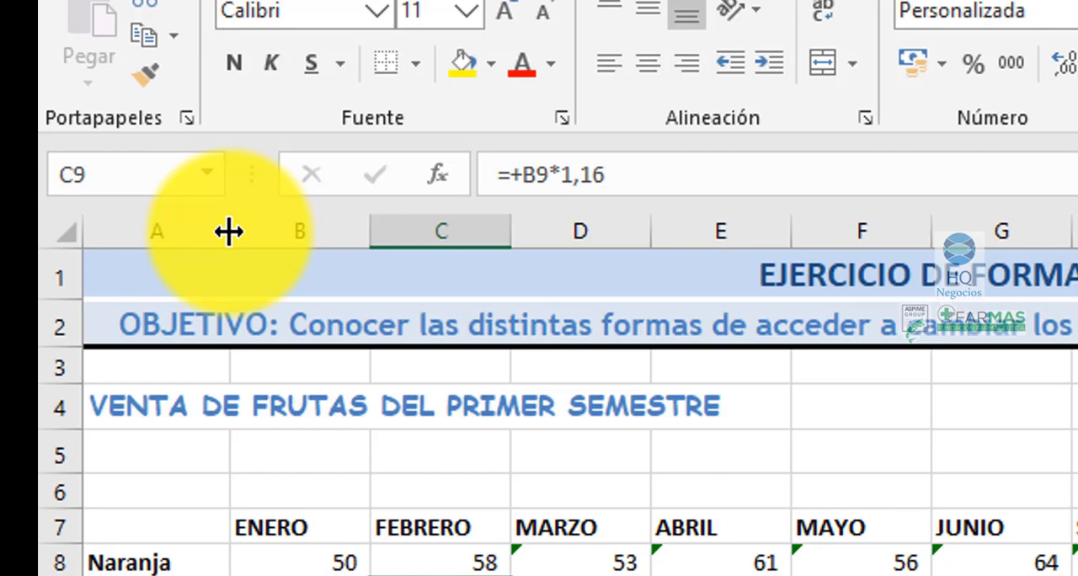
- Examine the widths of columns A through F one by one and check column A again
left_click_drag(229, 232, 229, 232)
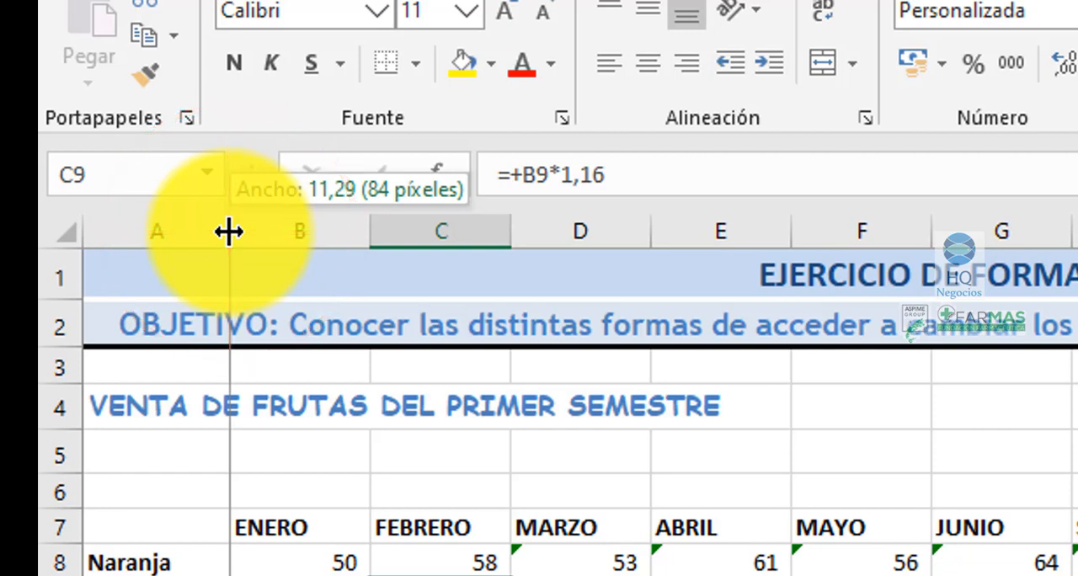
left_click_drag(229, 232, 229, 232)
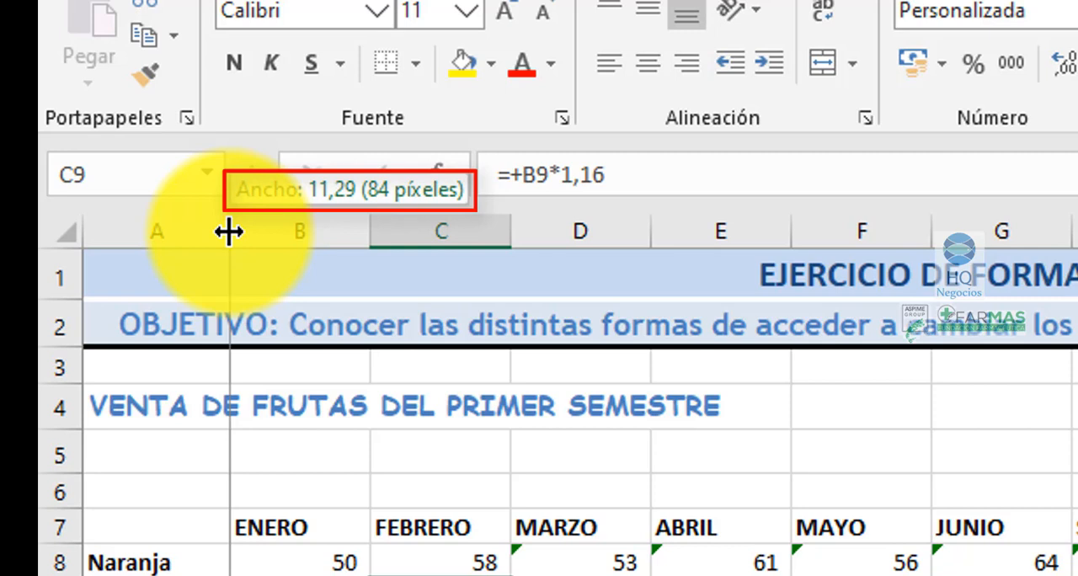
left_click_drag(229, 231, 229, 232)
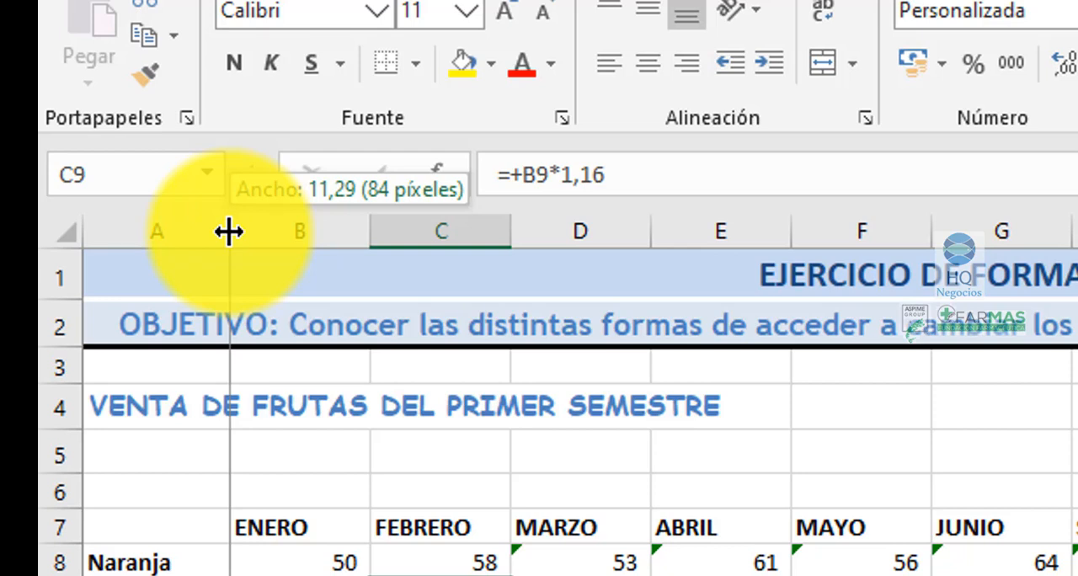
left_click_drag(229, 232, 229, 232)
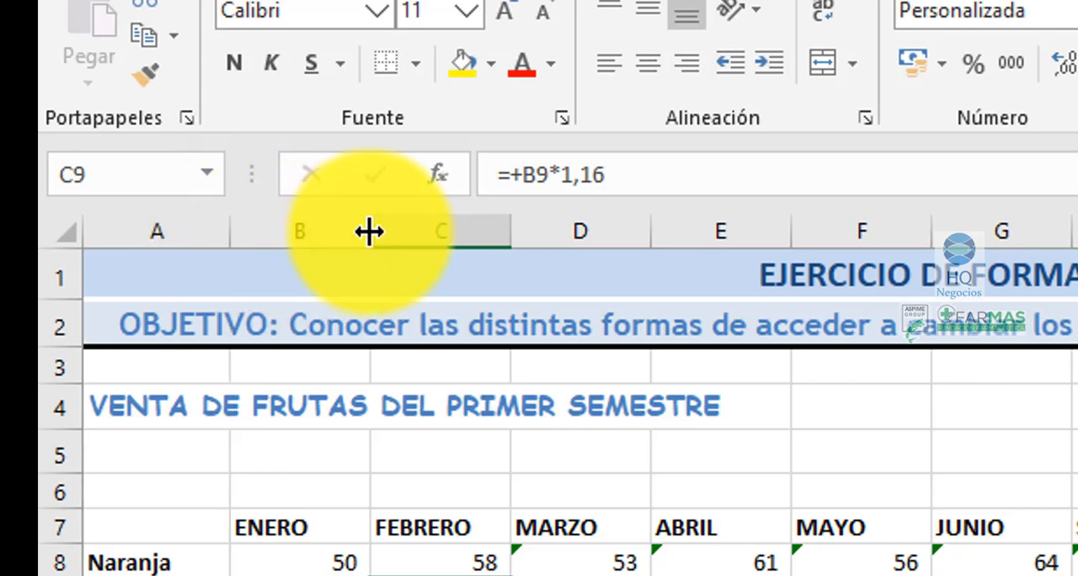
left_click_drag(368, 232, 367, 232)
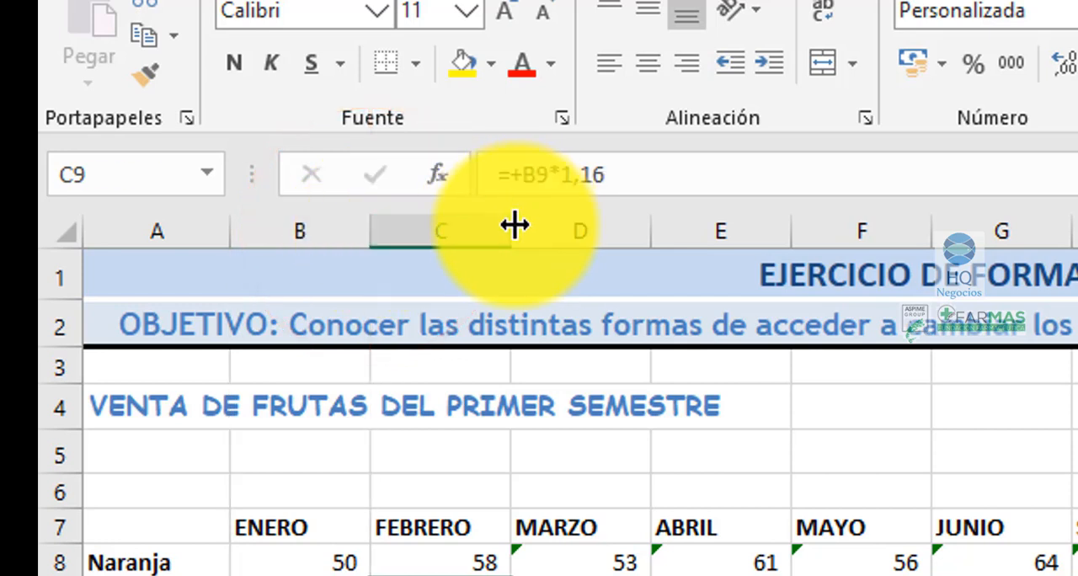
left_click_drag(513, 225, 514, 225)
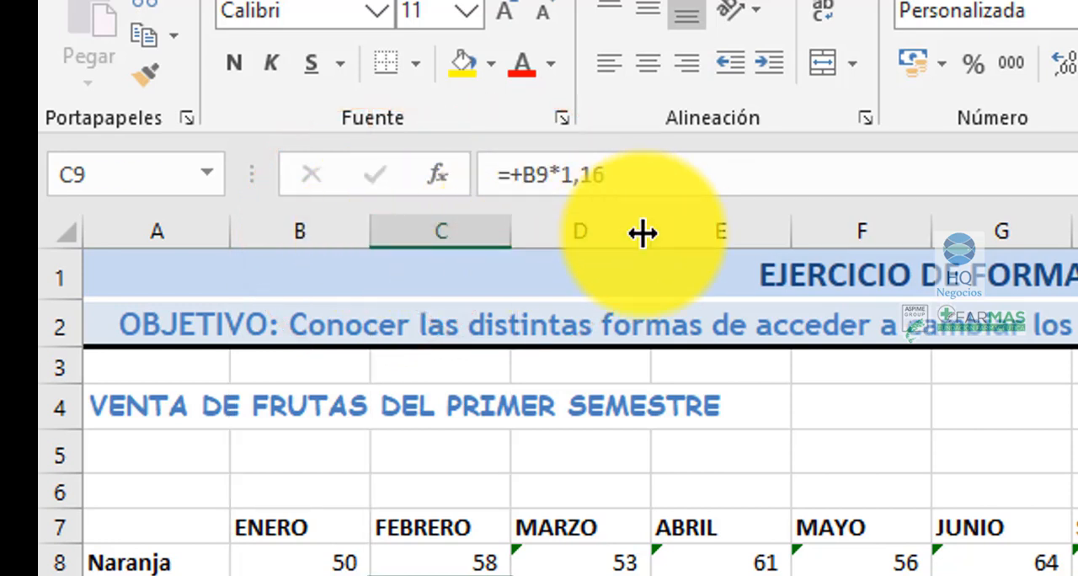
left_click_drag(645, 231, 647, 231)
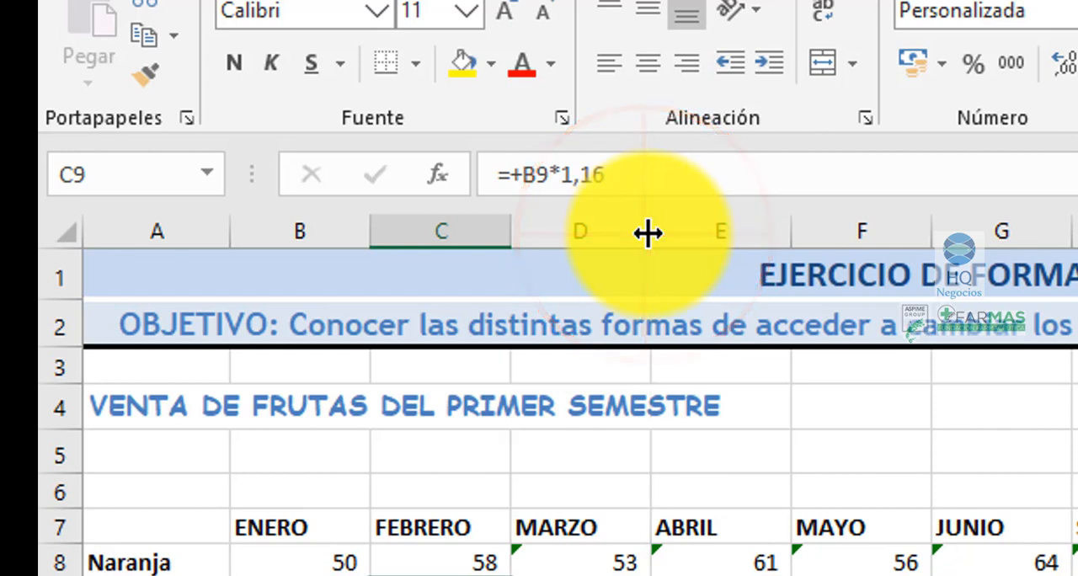
left_click_drag(784, 223, 784, 223)
left_click_drag(926, 236, 927, 239)
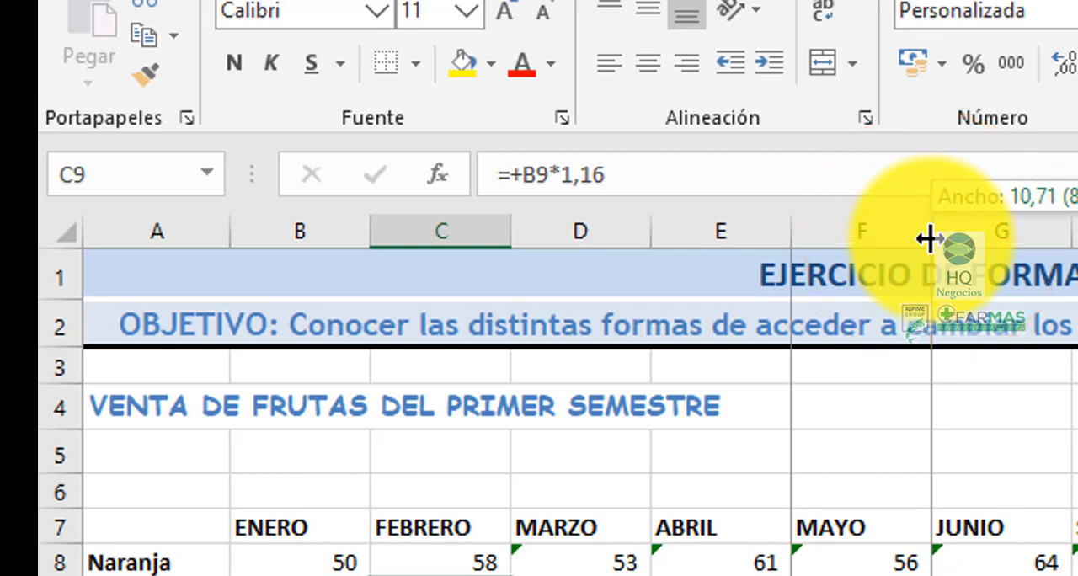
left_click_drag(929, 239, 929, 239)
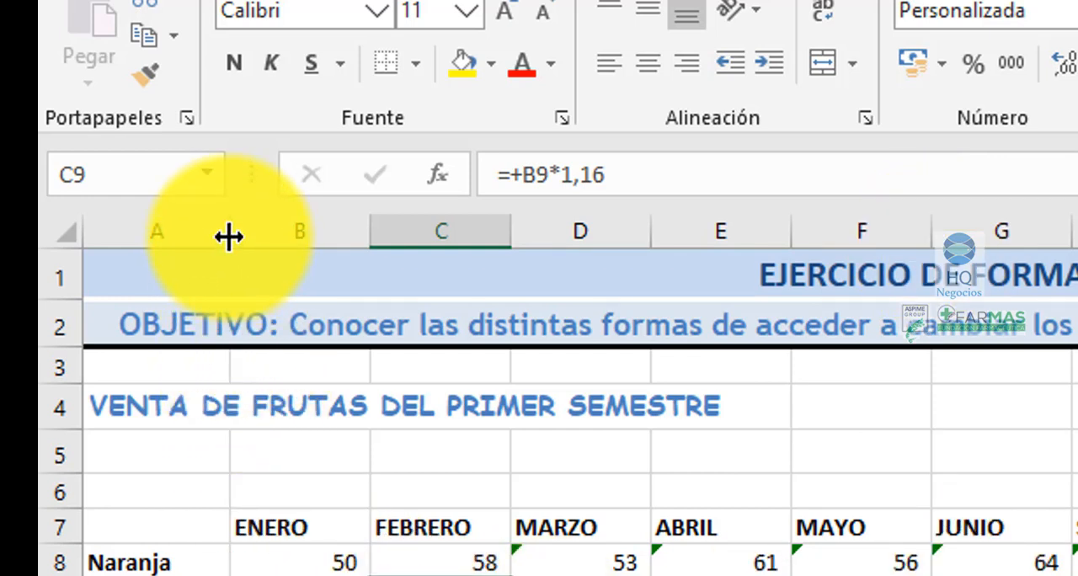
left_click_drag(229, 236, 228, 234)
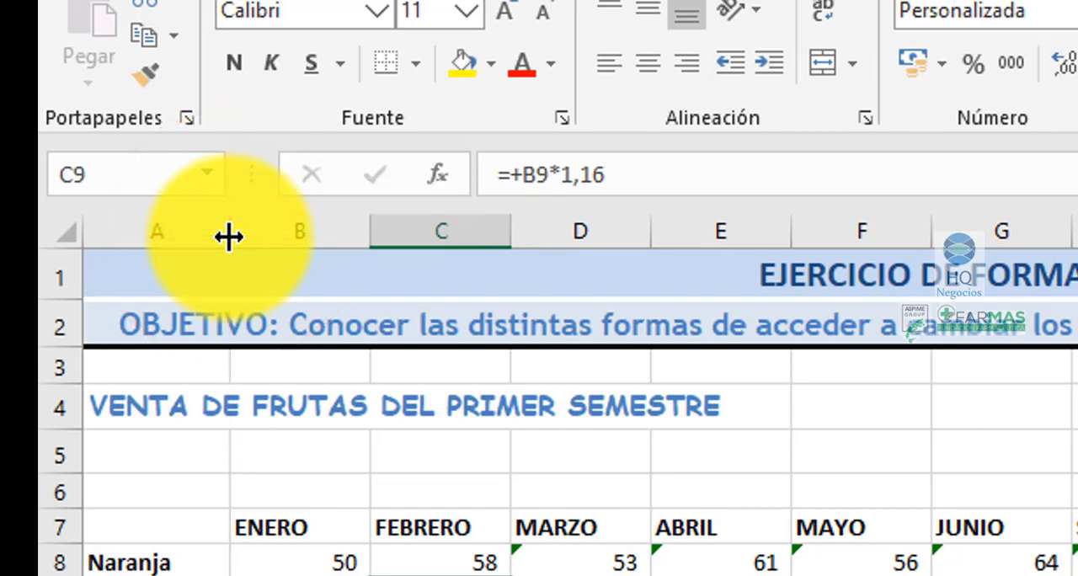
- Widen column A to 51,86 to fit the title in A4, and narrow it to about the width of the fruit names
left_click(159, 412)
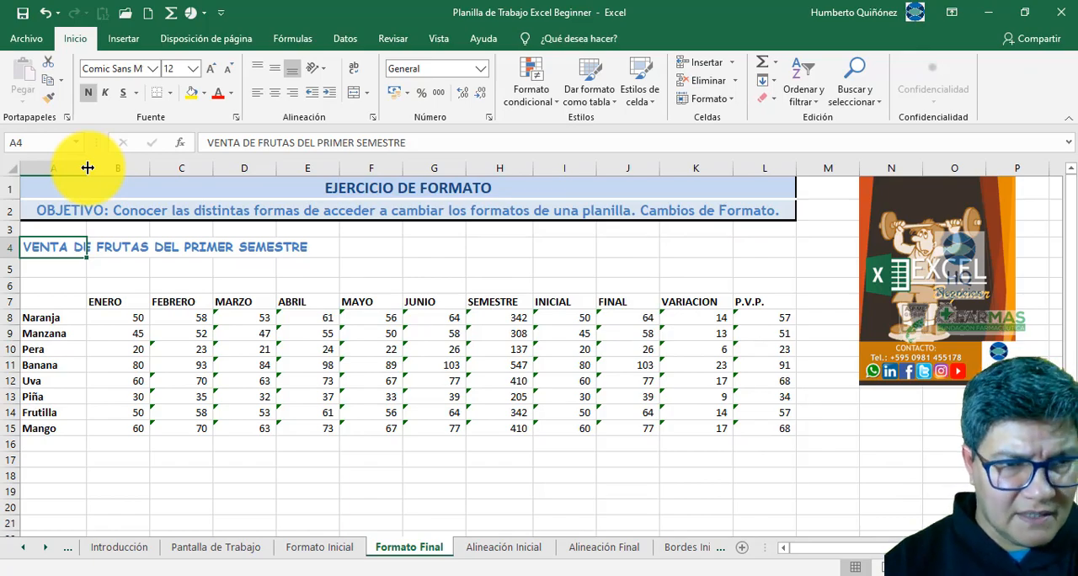
left_click_drag(87, 167, 87, 168)
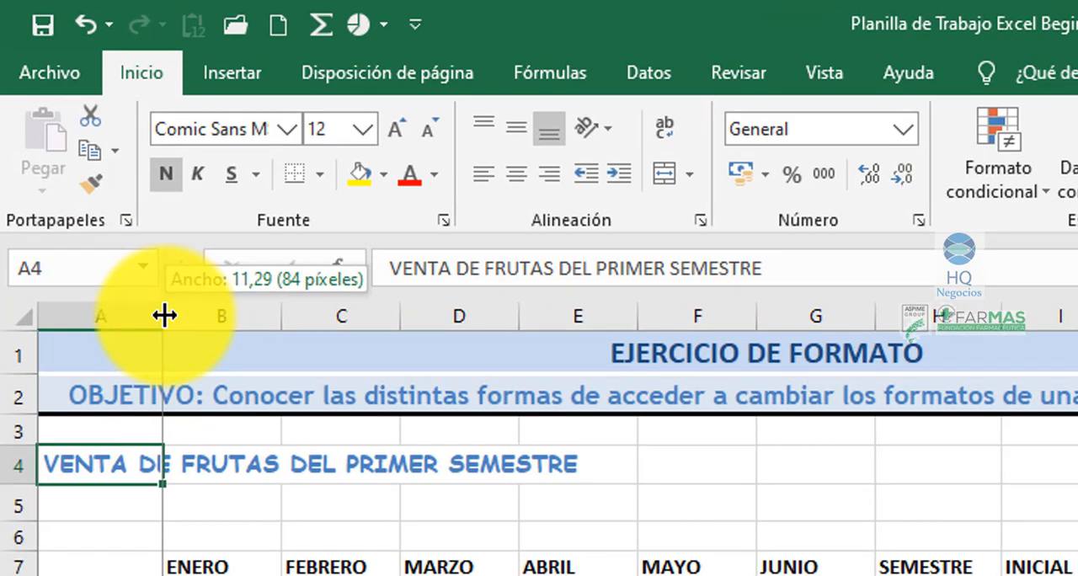
left_click_drag(164, 315, 213, 315)
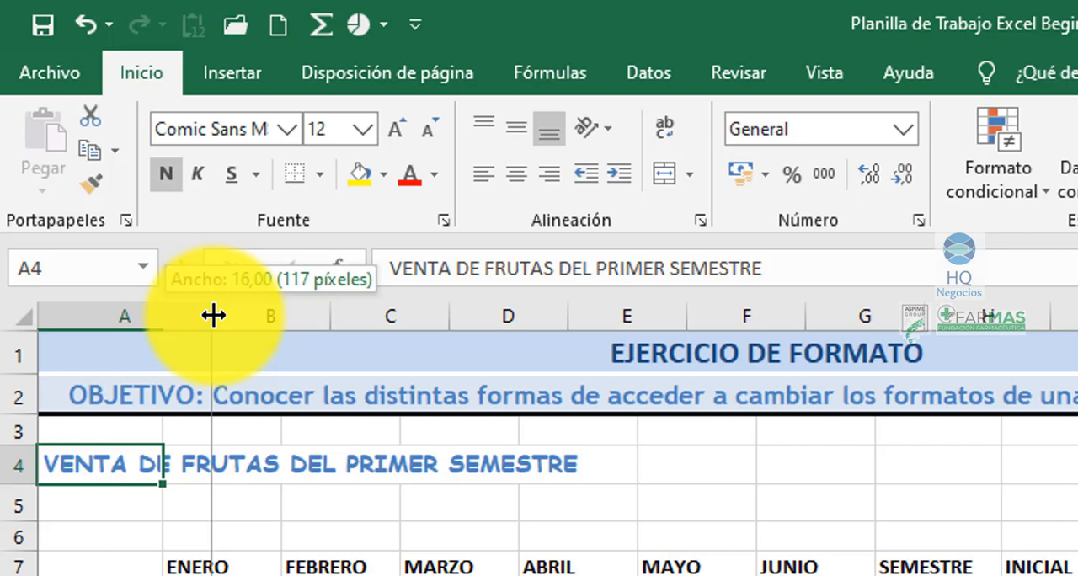
left_click_drag(213, 315, 586, 326)
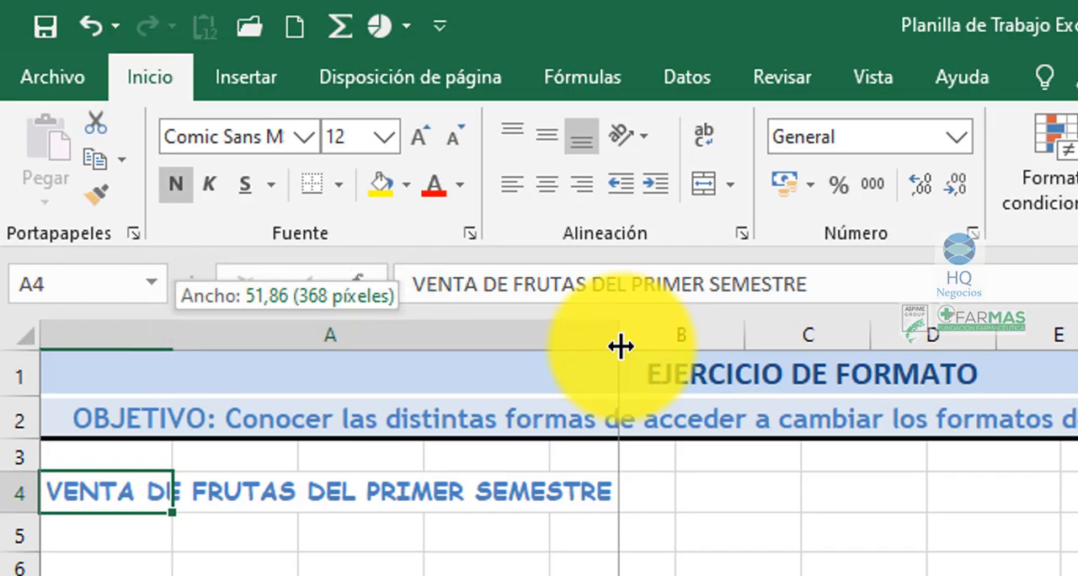
left_click_drag(620, 347, 620, 346)
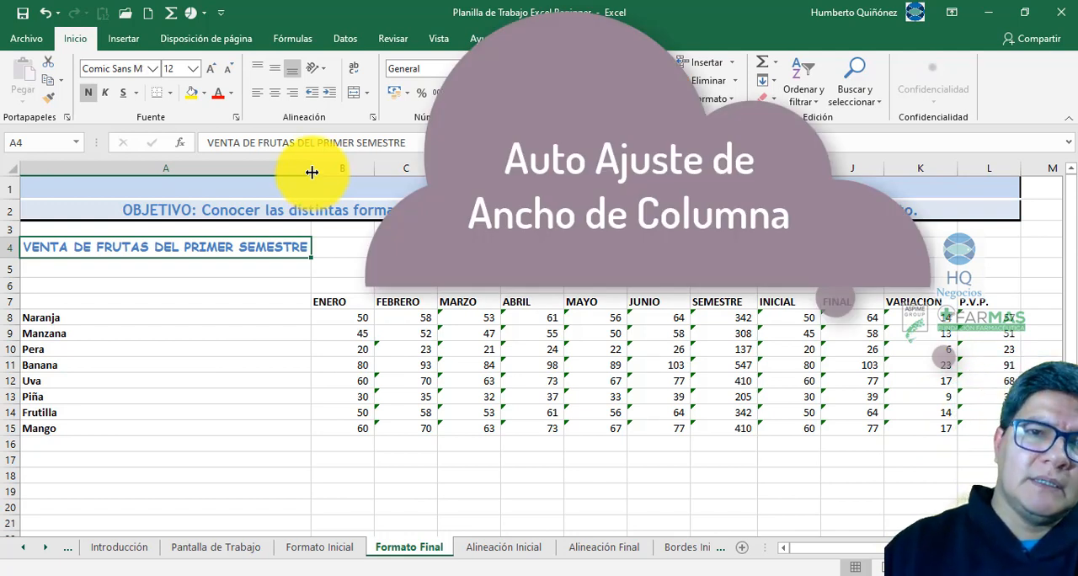
left_click_drag(312, 173, 70, 172)
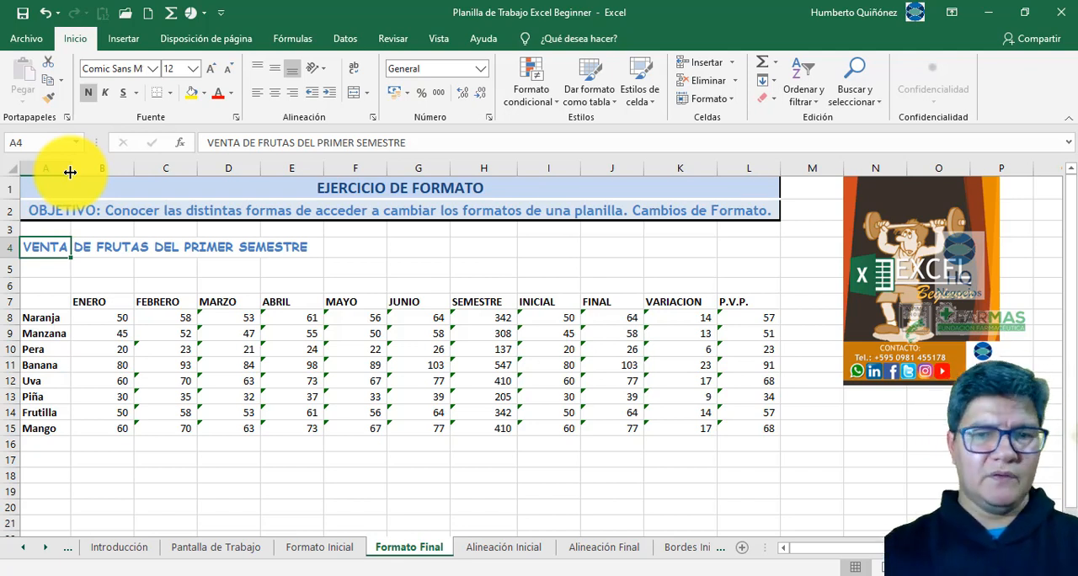
- Undo the width changes made to column A and redo them
key("ctrl+z")
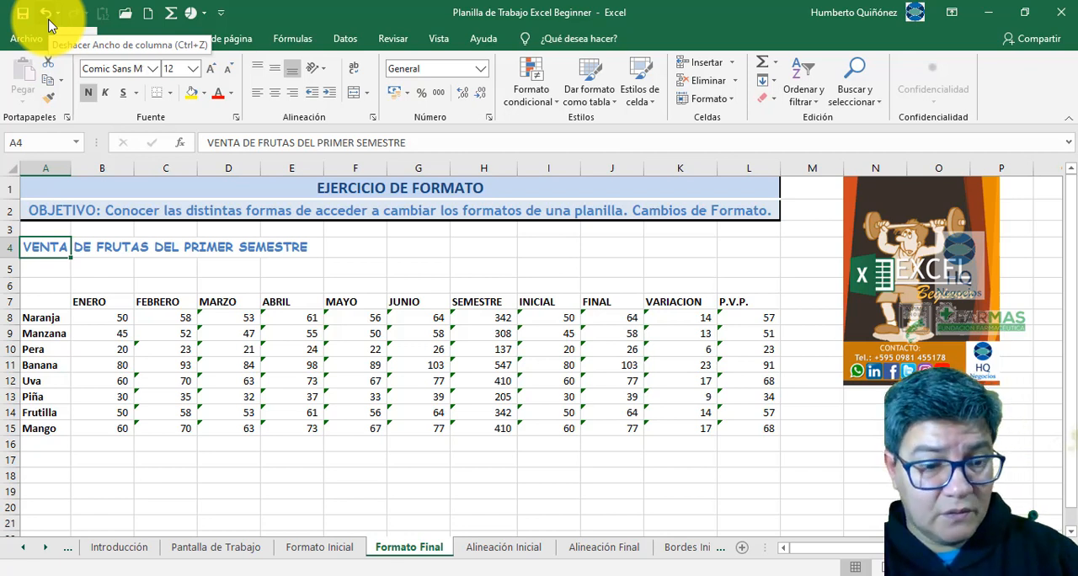
left_click(49, 24)
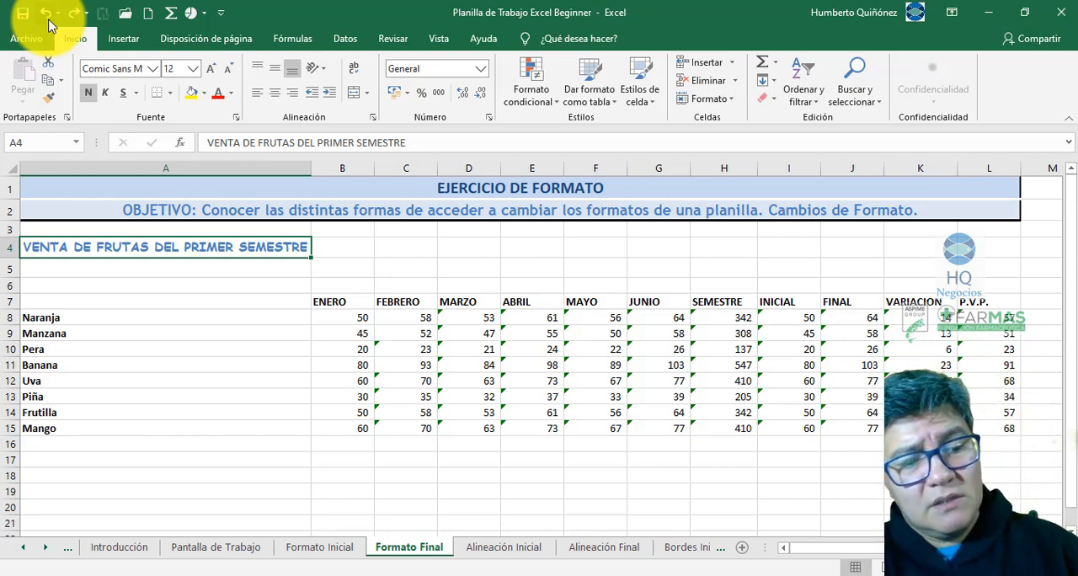
left_click(48, 19)
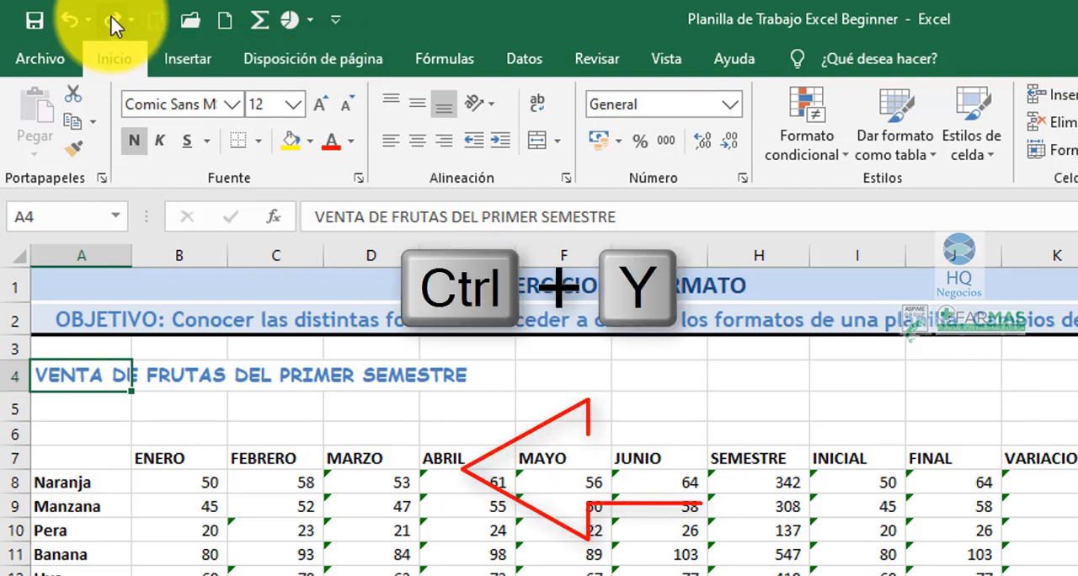
key("ctrl+y")
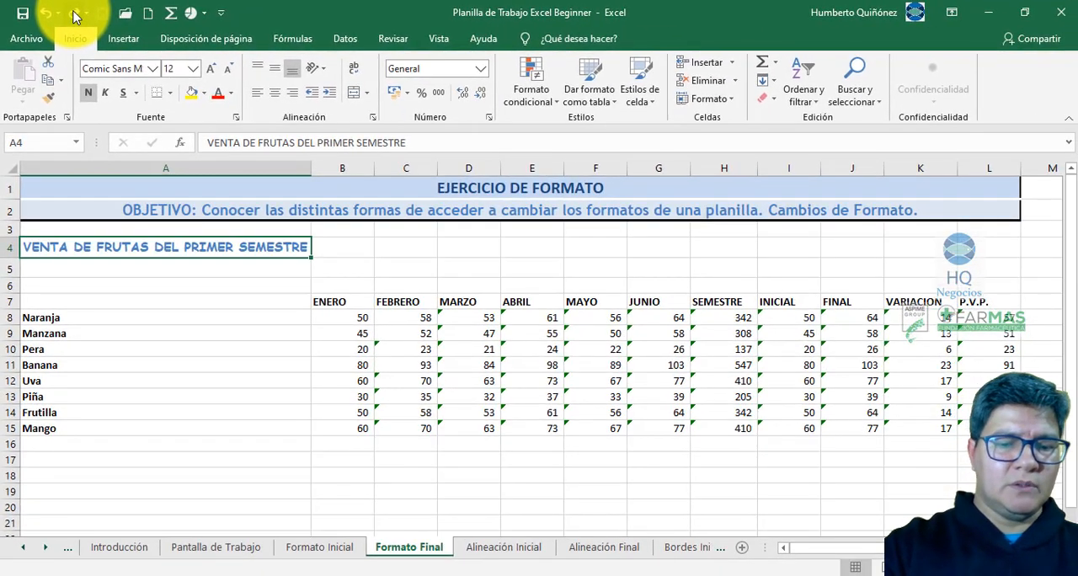
left_click(74, 14)
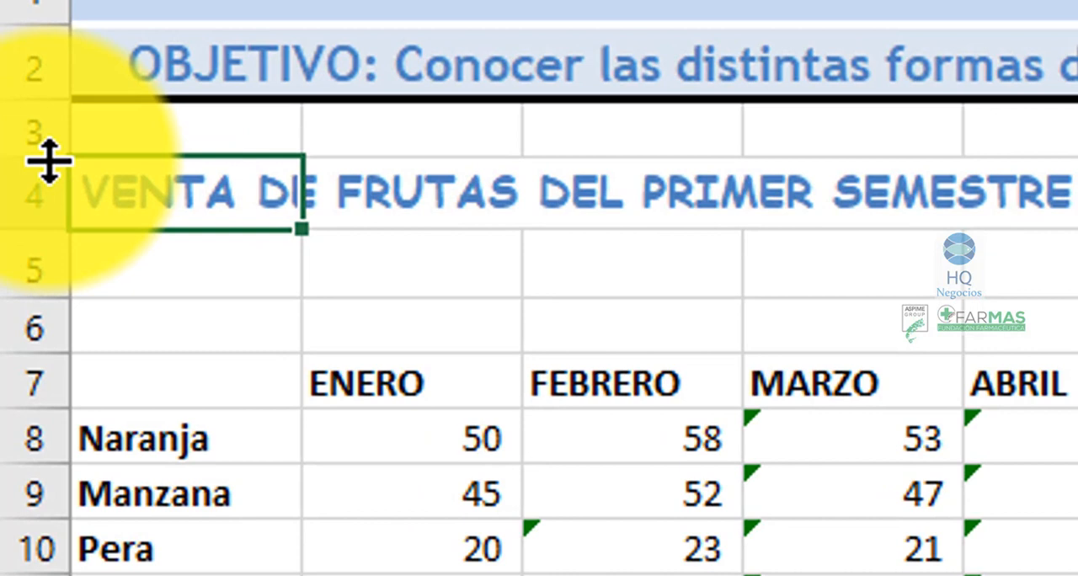
- Examine the heights of rows 1 to 4 one by one, selecting row 1 along the way
left_click_drag(49, 160, 49, 160)
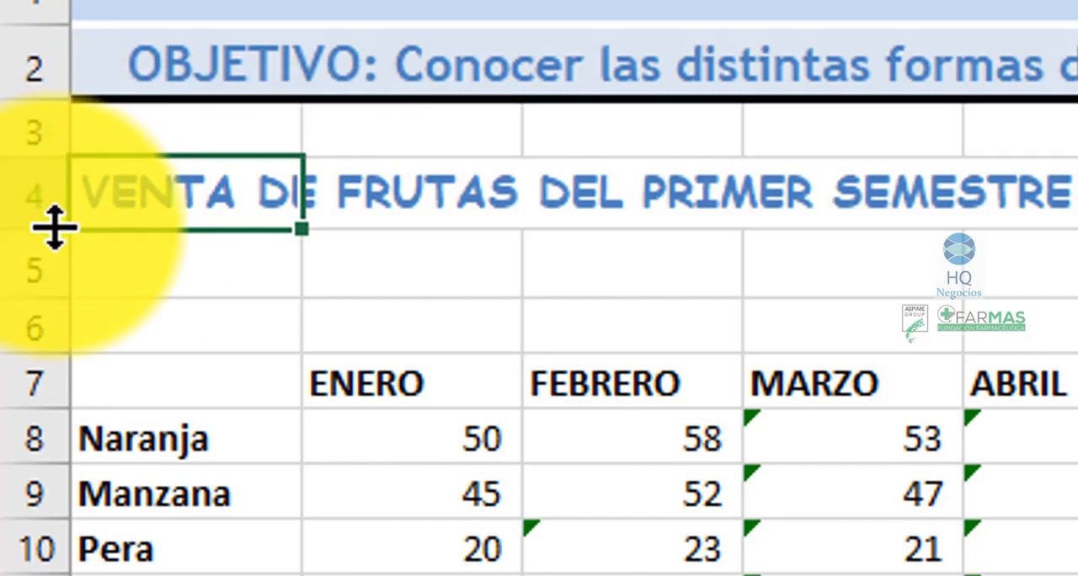
left_click_drag(55, 227, 55, 227)
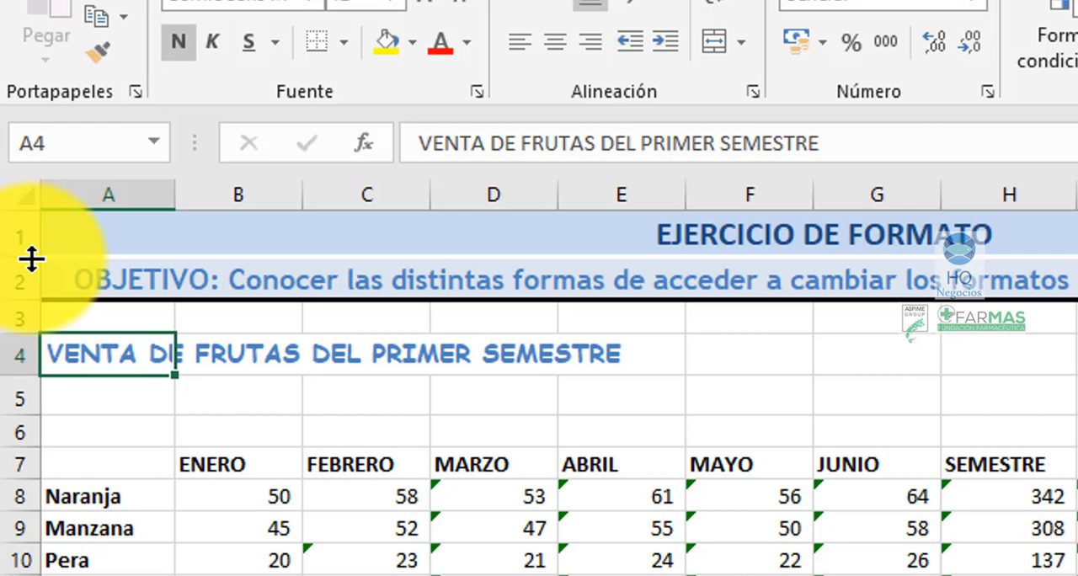
left_click_drag(32, 258, 32, 259)
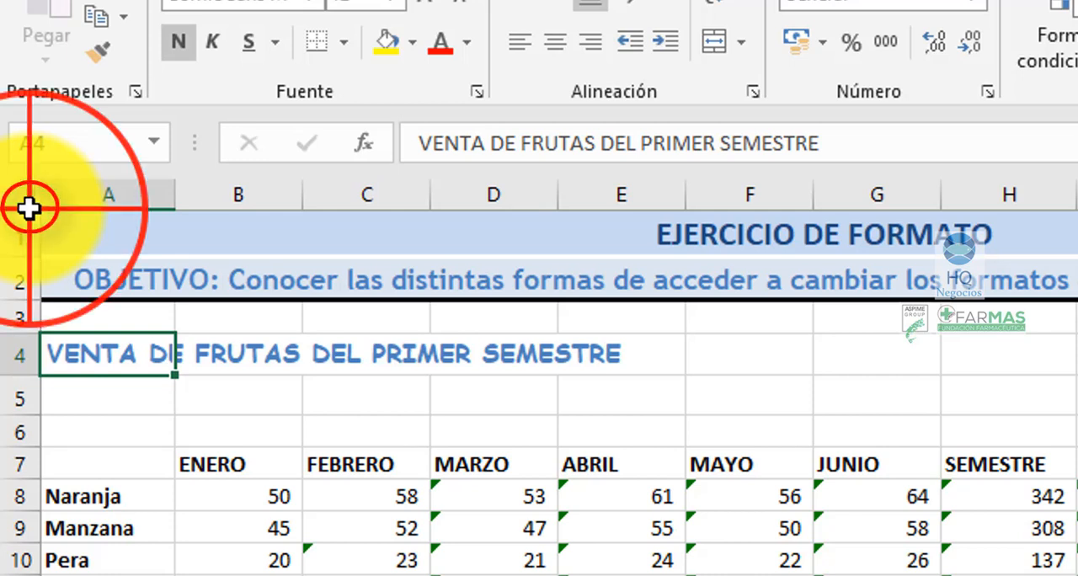
left_click(30, 208)
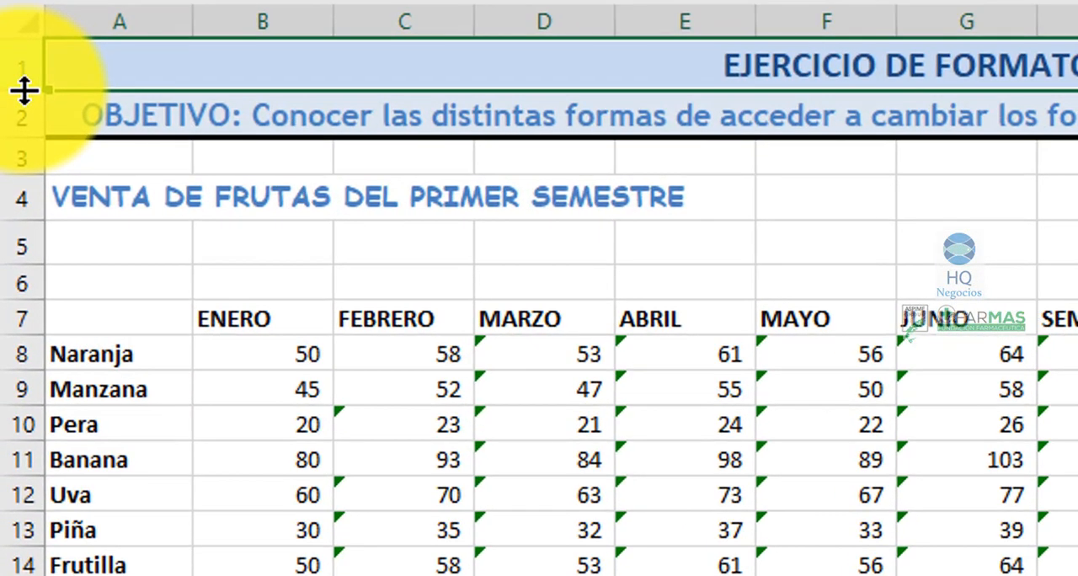
left_click(24, 90)
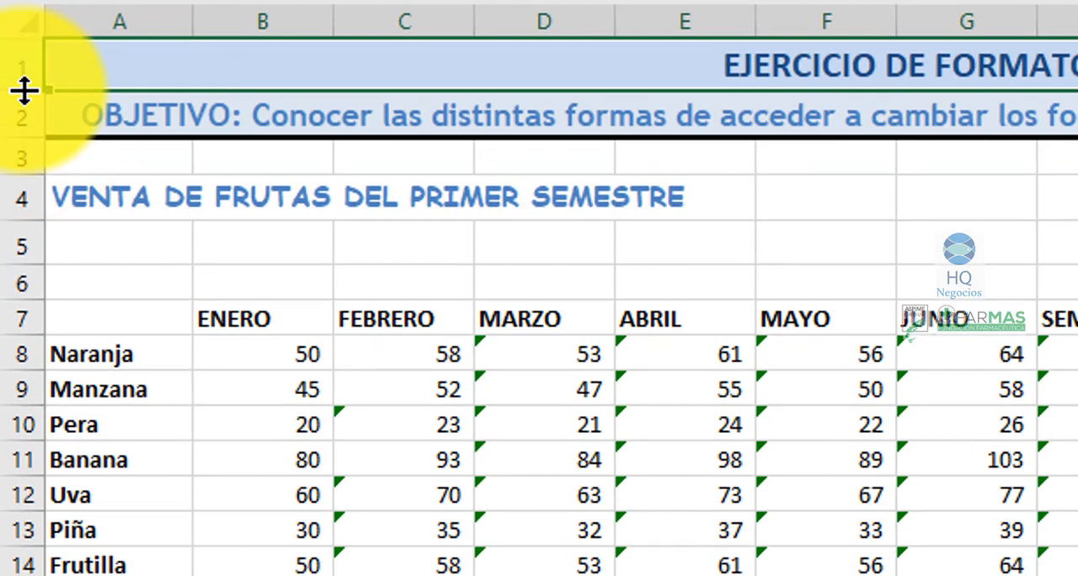
left_click(28, 138)
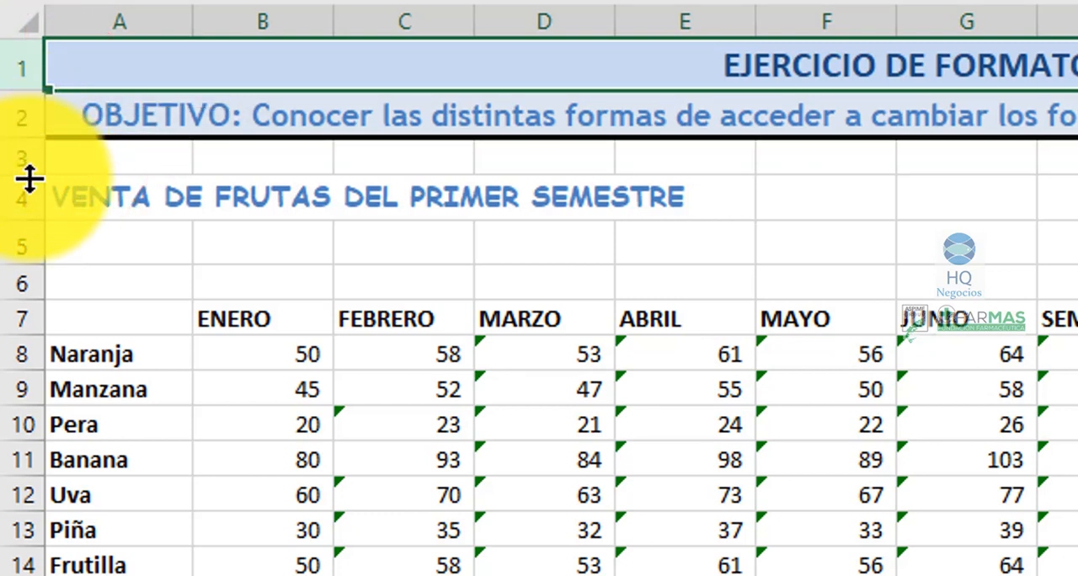
left_click(30, 177)
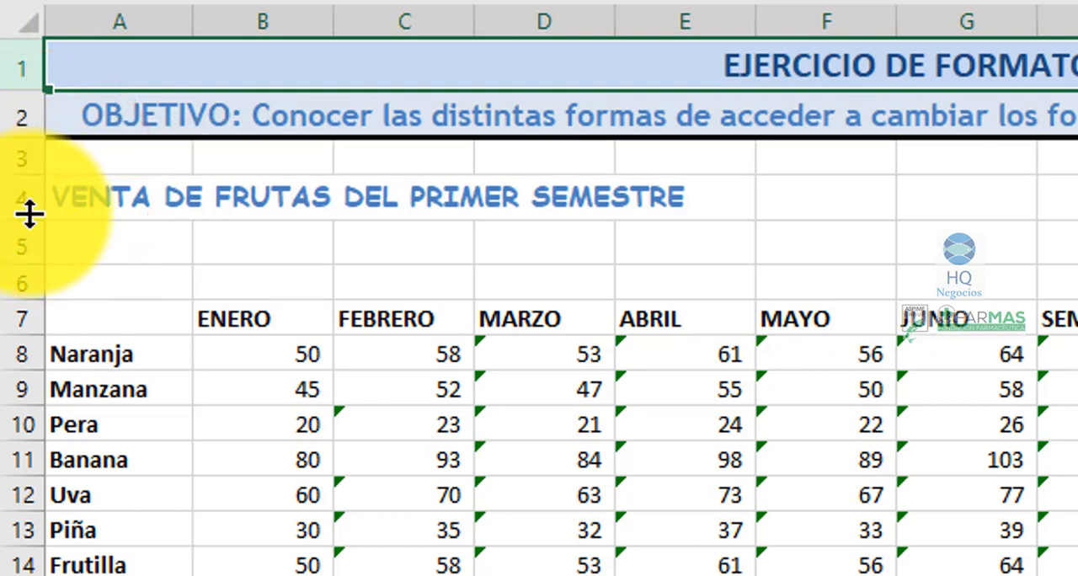
- Select row 4 and row 7 and check the row heights down to empty row 16 to find the standard height
left_click(25, 211)
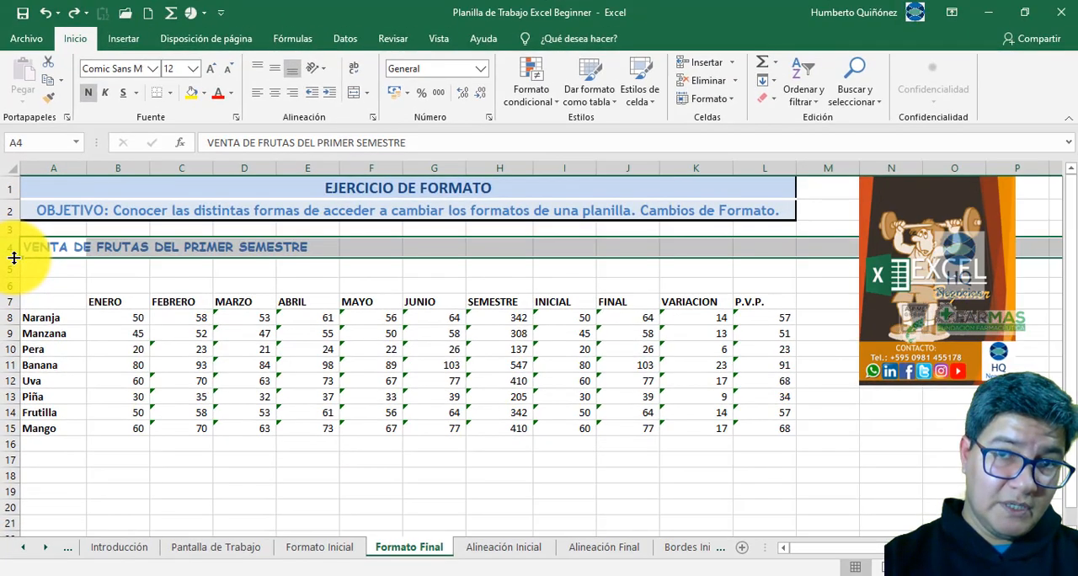
left_click_drag(14, 258, 13, 291)
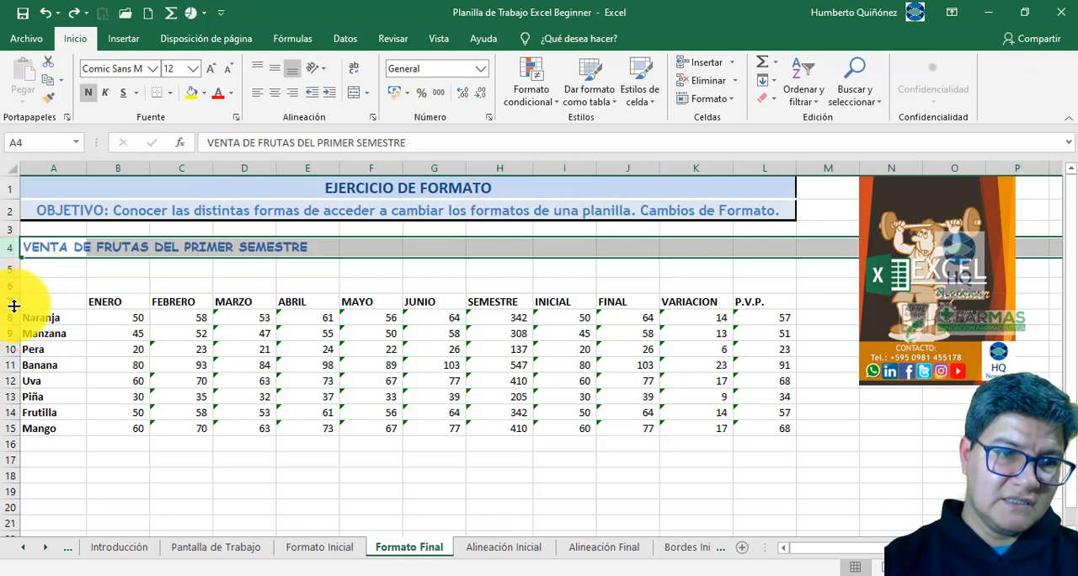
left_click(13, 305)
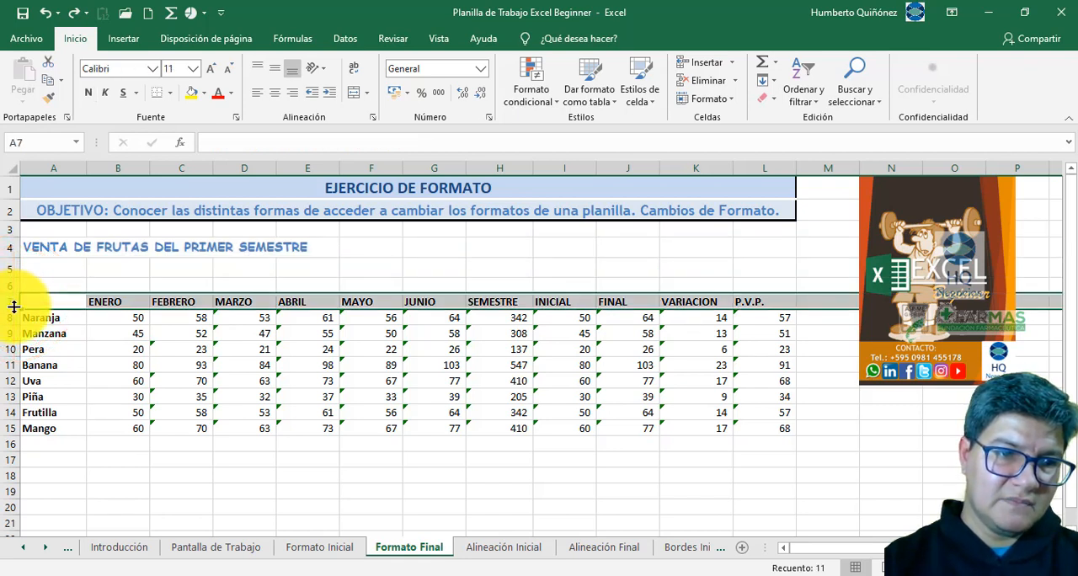
left_click(14, 306)
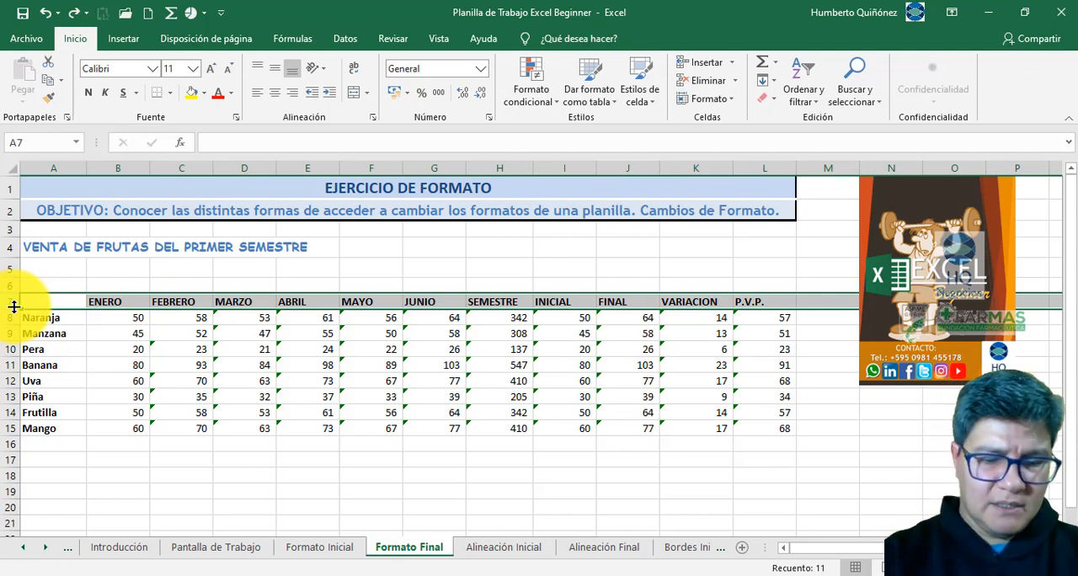
left_click(17, 451)
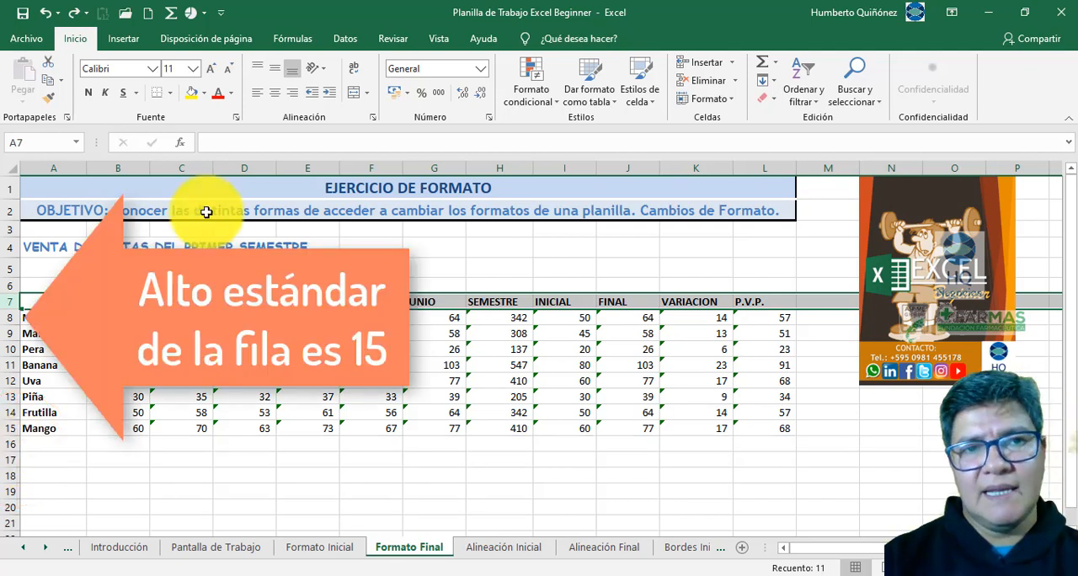
left_click(212, 167)
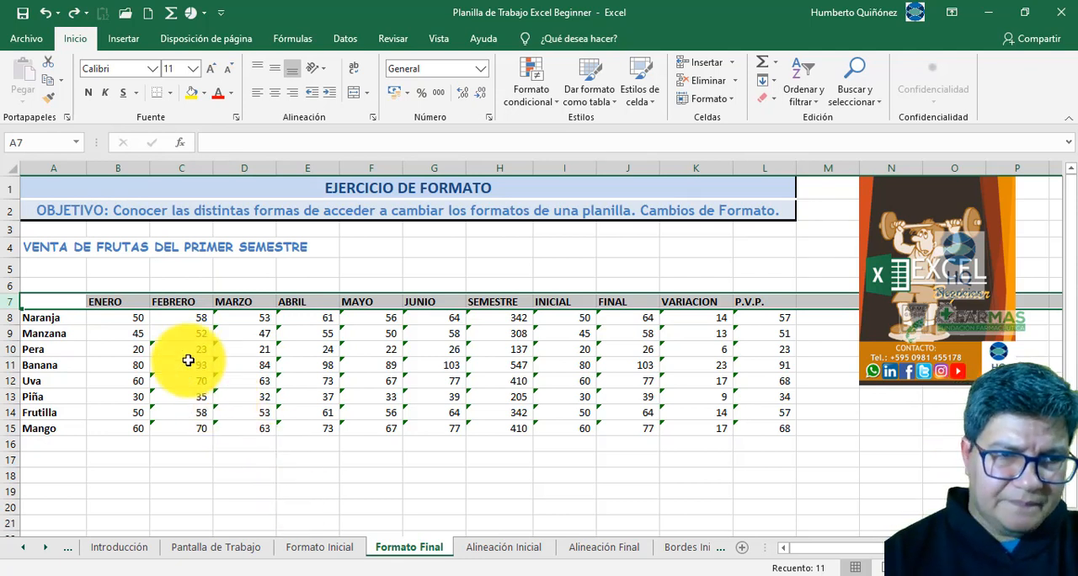
- Check cells A4 through E4 to find which one holds the title, and return to A4
left_click(54, 248)
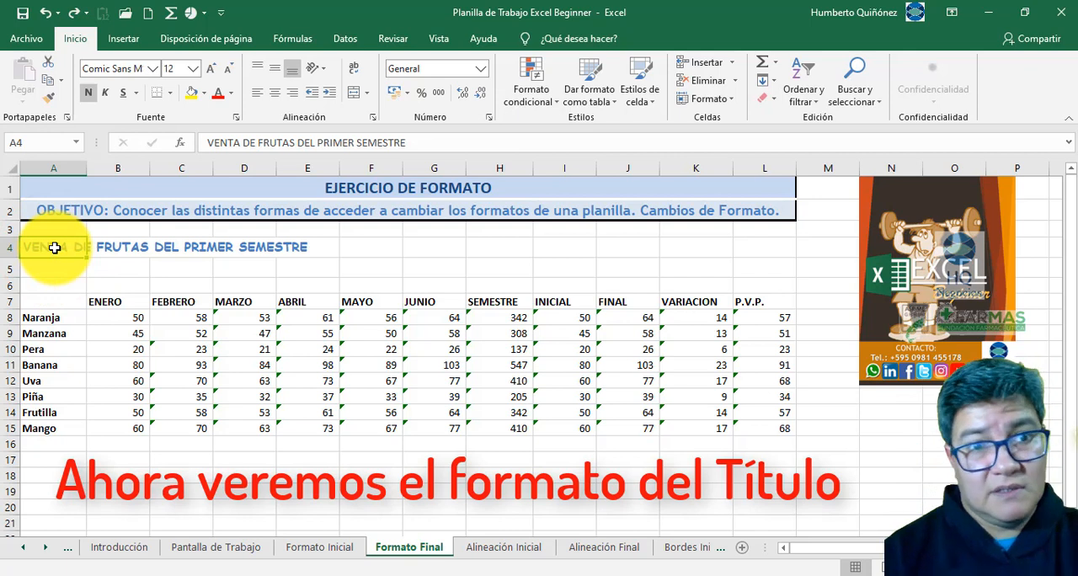
left_click(104, 246)
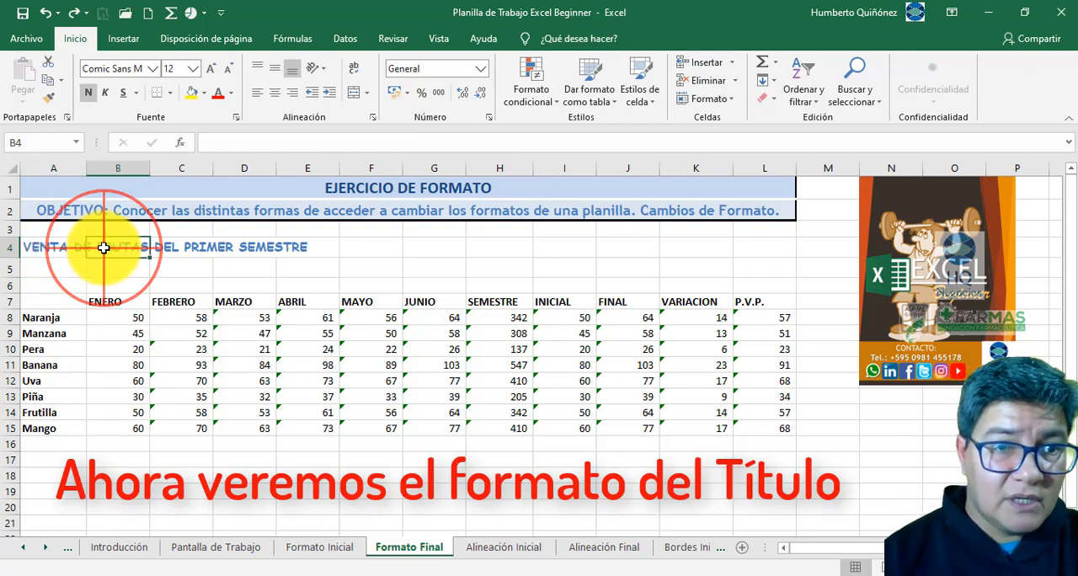
left_click(181, 246)
left_click(254, 246)
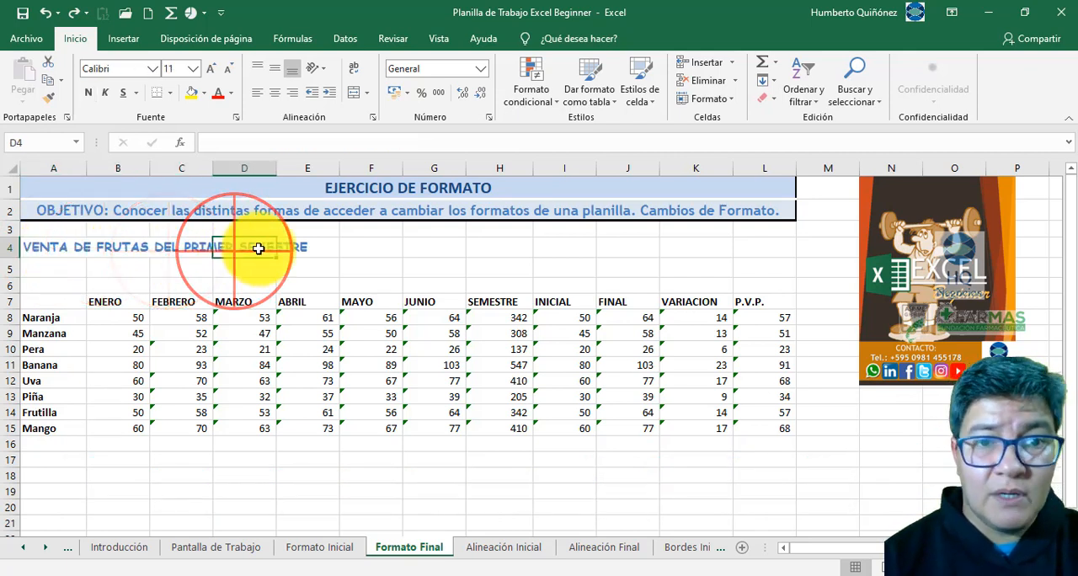
left_click(297, 246)
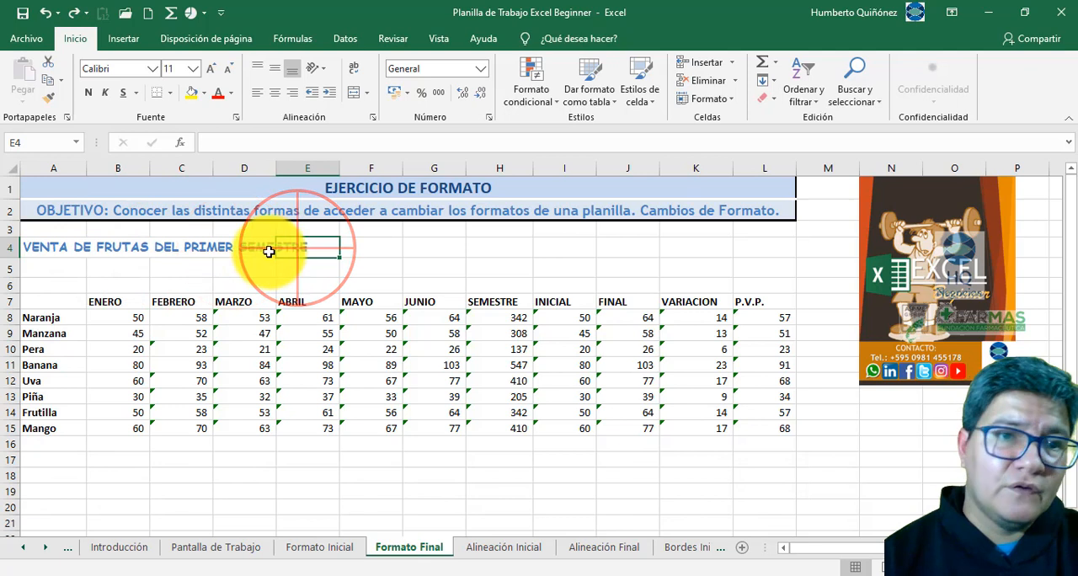
left_click(67, 246)
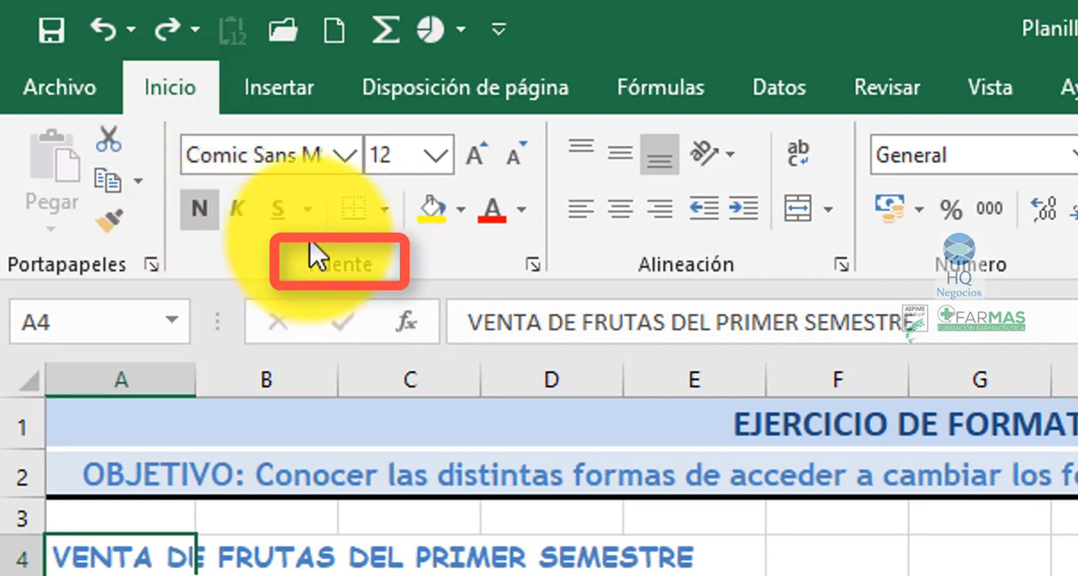
- Review the available fonts and font sizes for the title in A4 without changing them
left_click(341, 157)
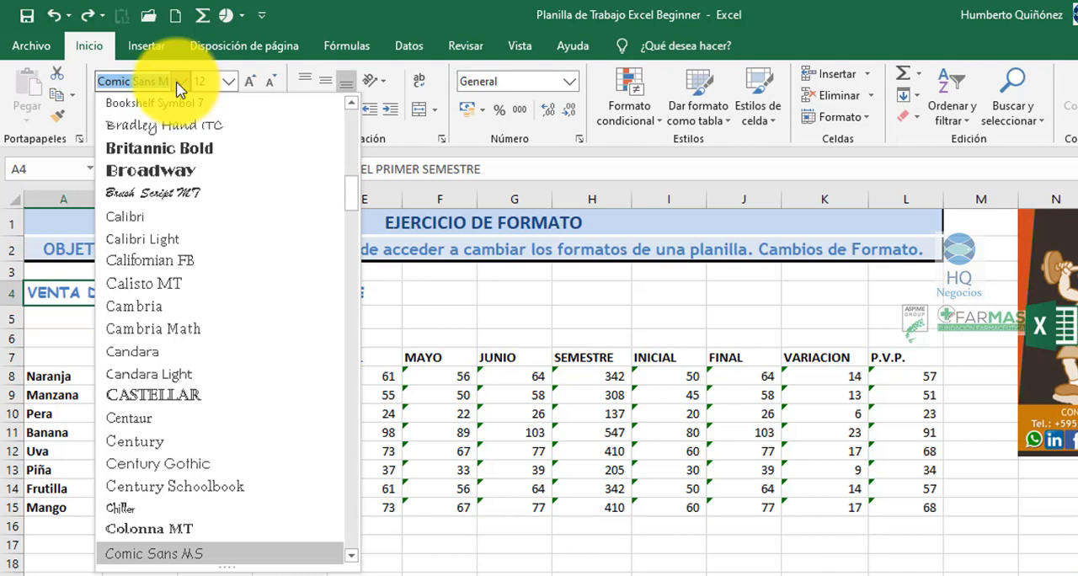
left_click(178, 81)
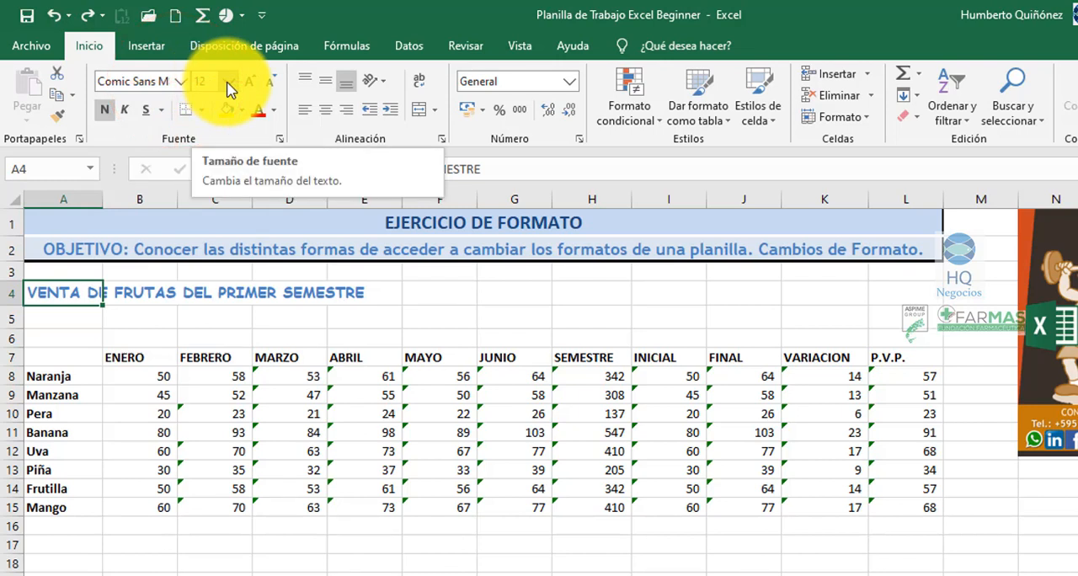
left_click(229, 82)
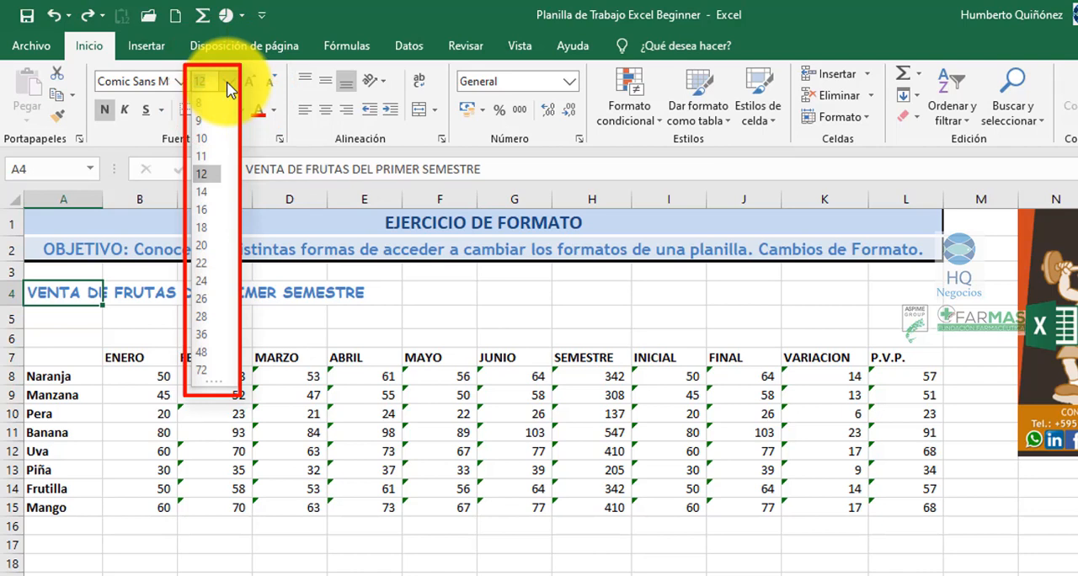
left_click(229, 84)
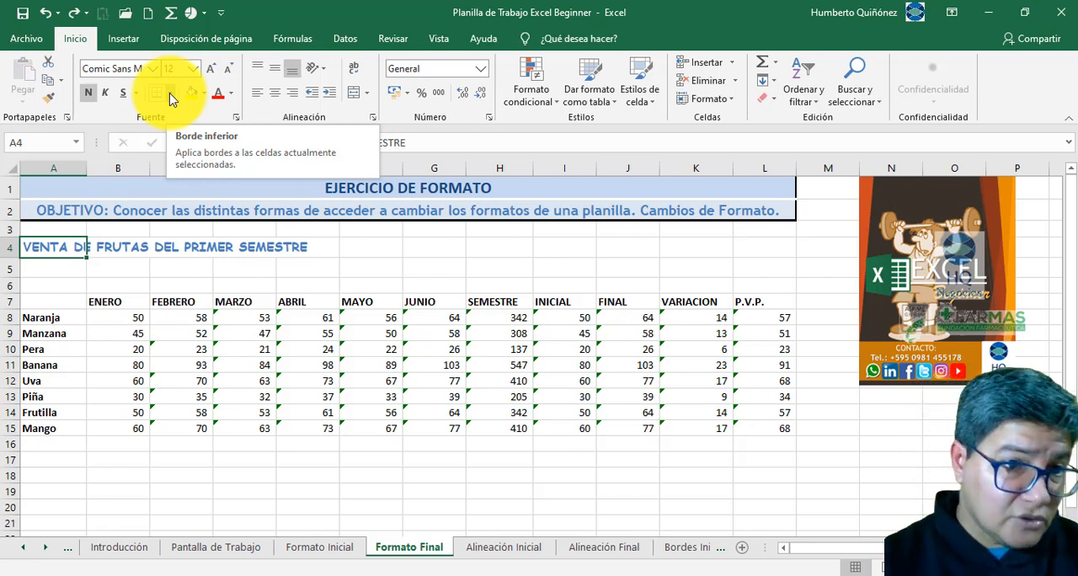
- Review the fill colours for the title in A4 and set its font colour to Azul, Énfasis 1
left_click(231, 262)
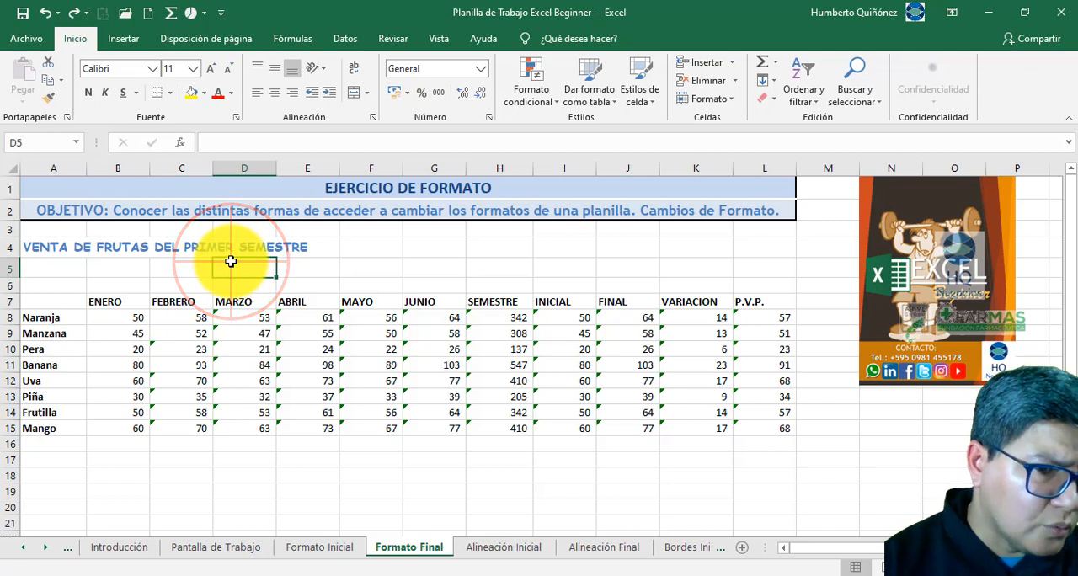
left_click(74, 244)
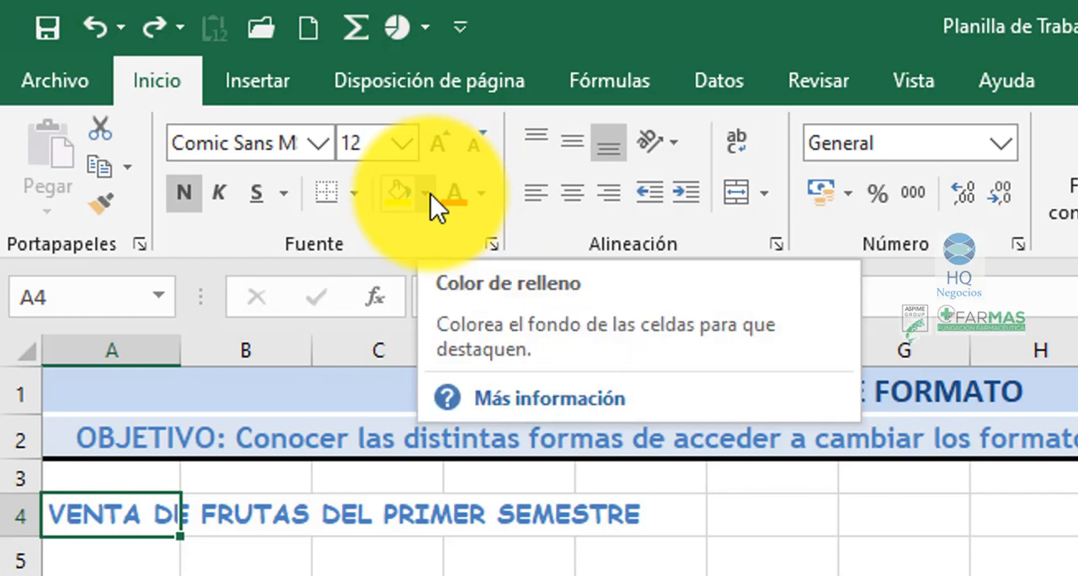
left_click(430, 194)
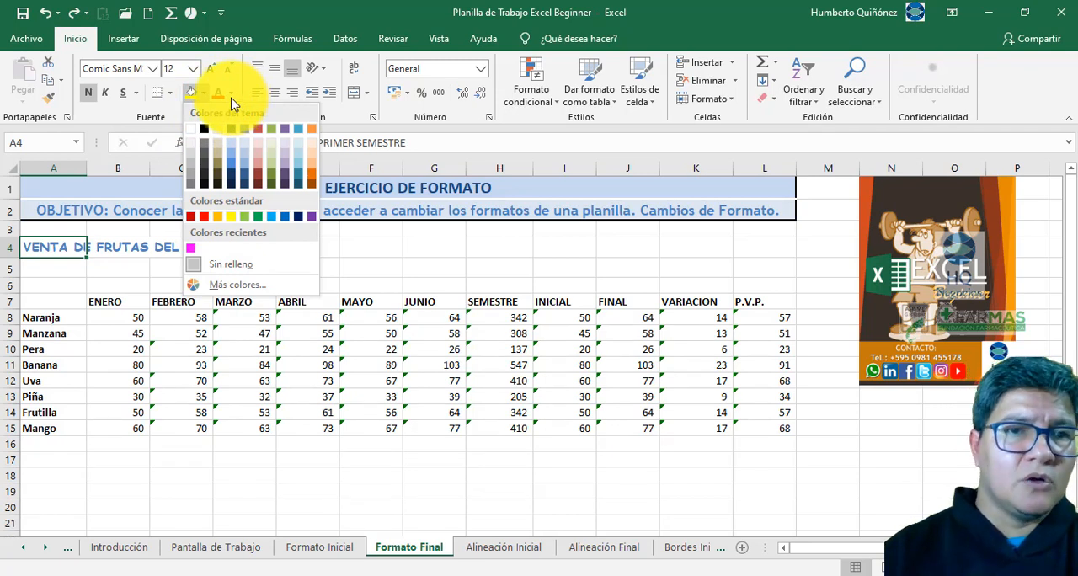
left_click(231, 94)
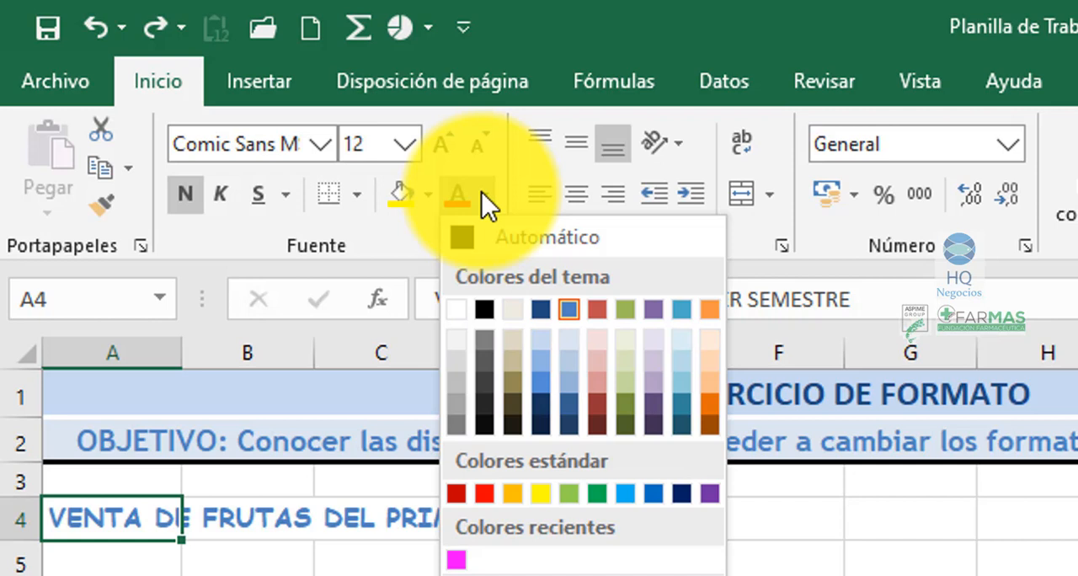
left_click(569, 311)
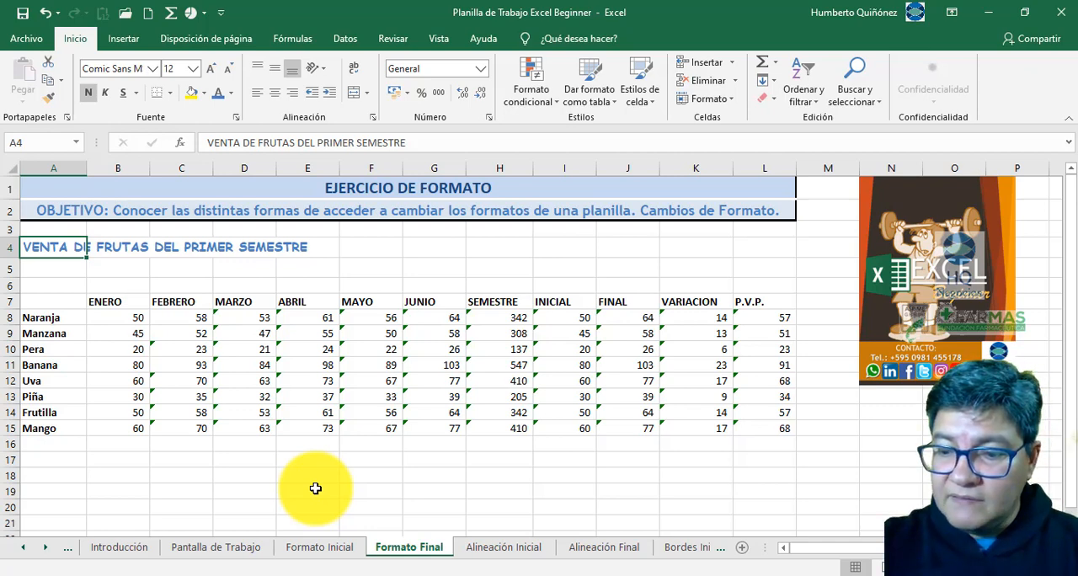
- Compare the Formato Inicial and Formato Final sheets by switching back and forth between them
key("ctrl+Page_Up")
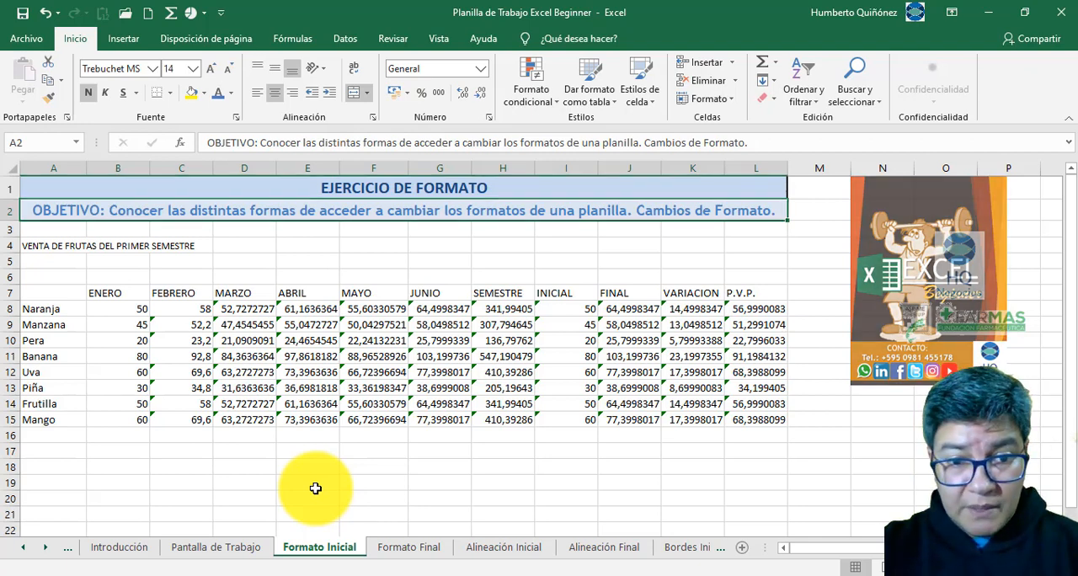
key("ctrl+Page_Down")
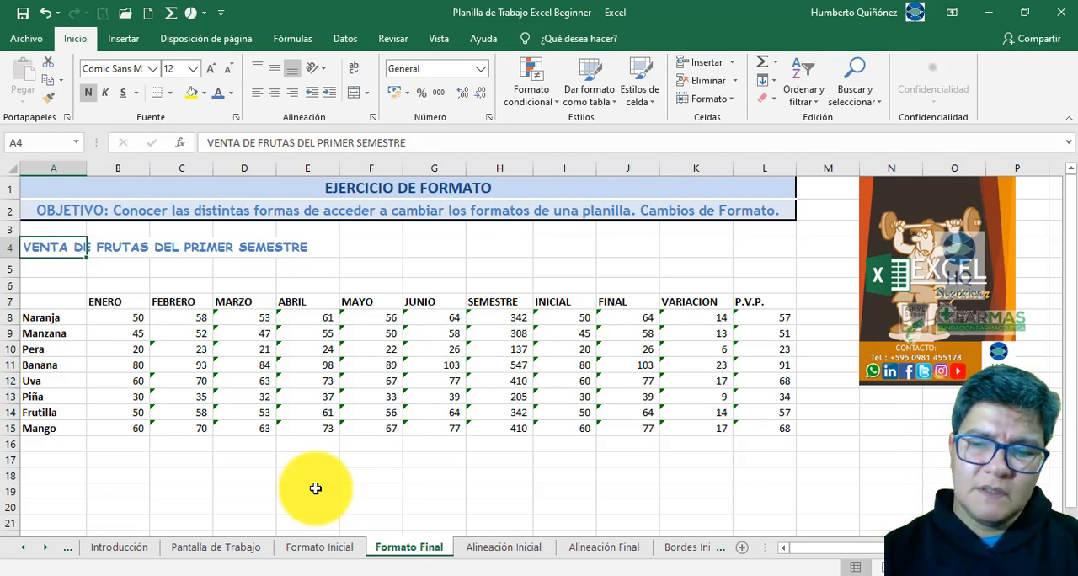
key("Page_Up")
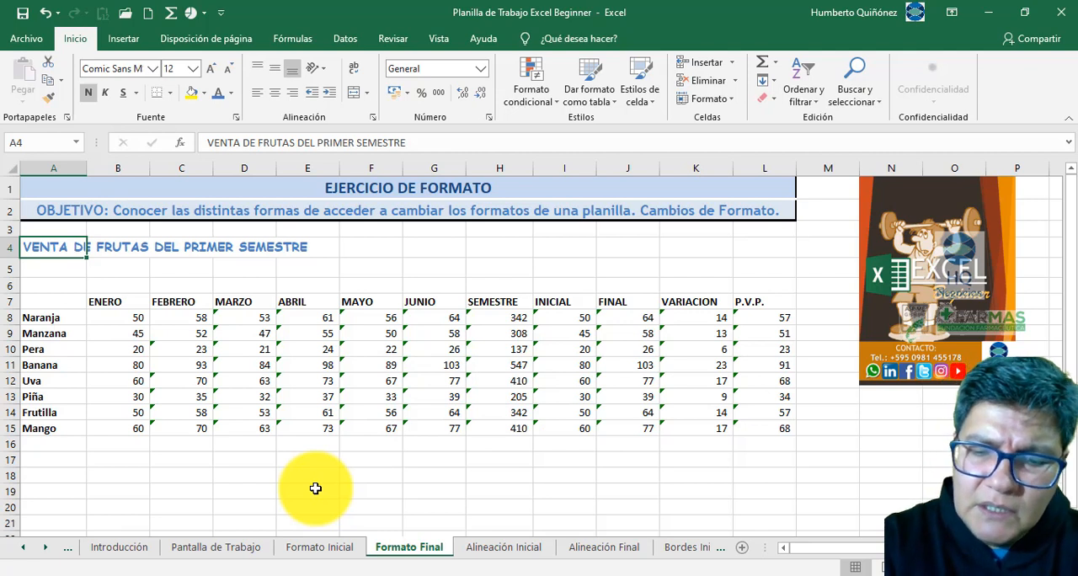
key("Page_Down")
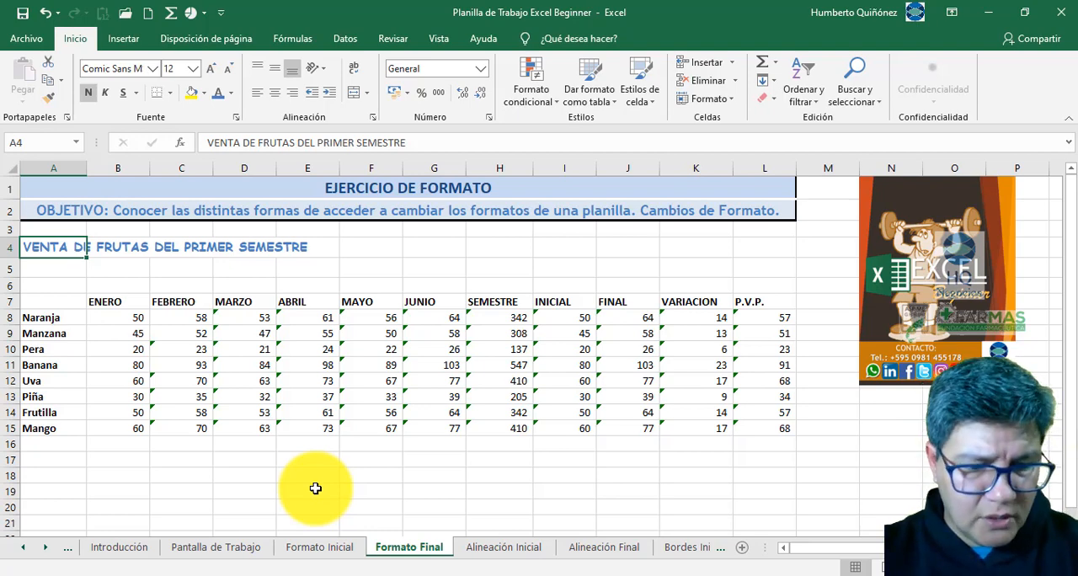
key("ctrl+Page_Up")
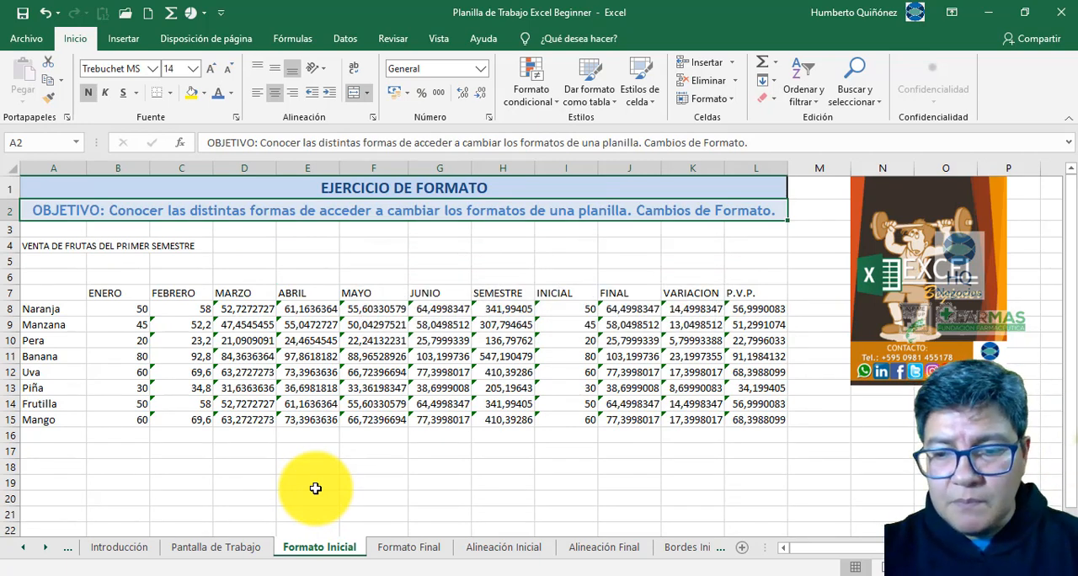
key("ctrl+Page_Down")
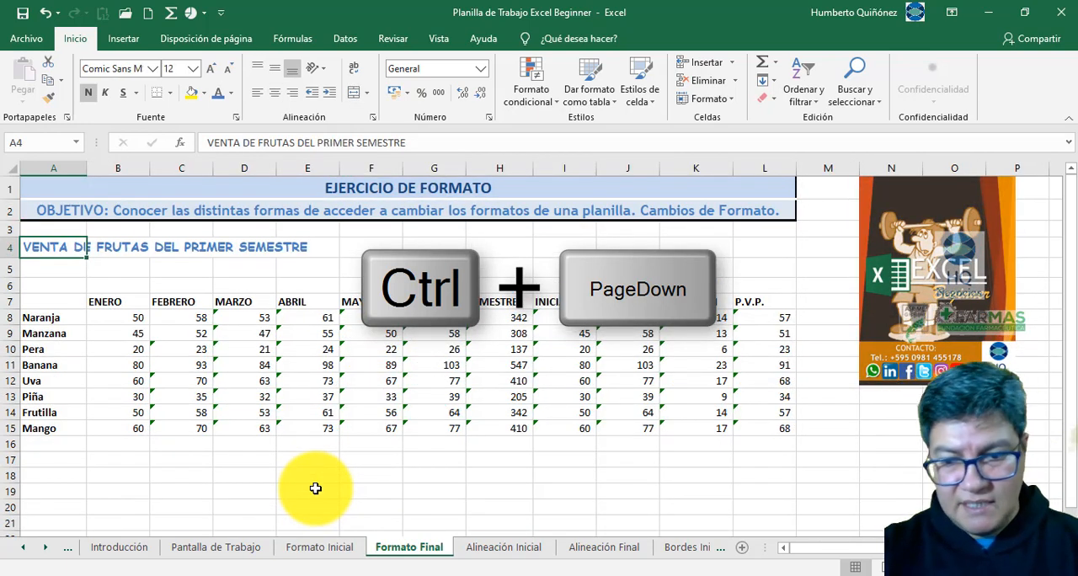
- Check the title font on the Formato Final sheet and set the title in A4 of Formato Inicial to Comic Sans MS
key("ctrl+Page_Up")
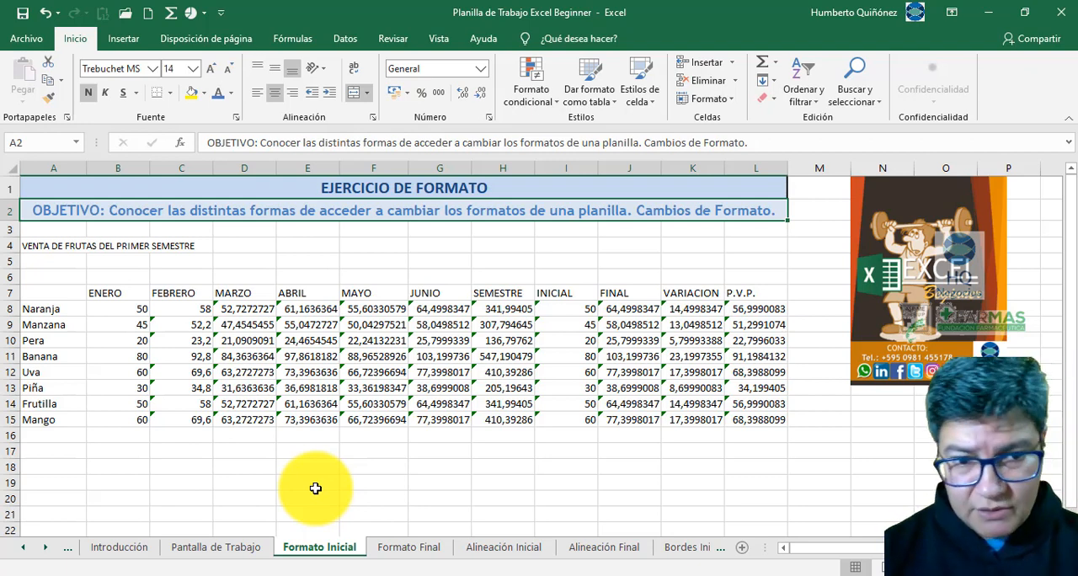
left_click(41, 245)
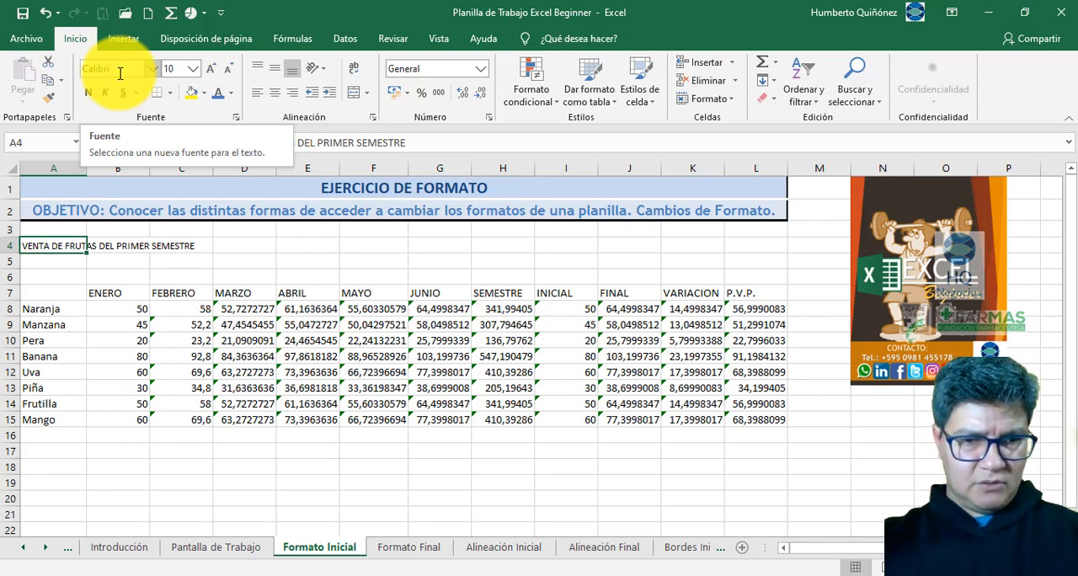
key("ctrl+Page_Down")
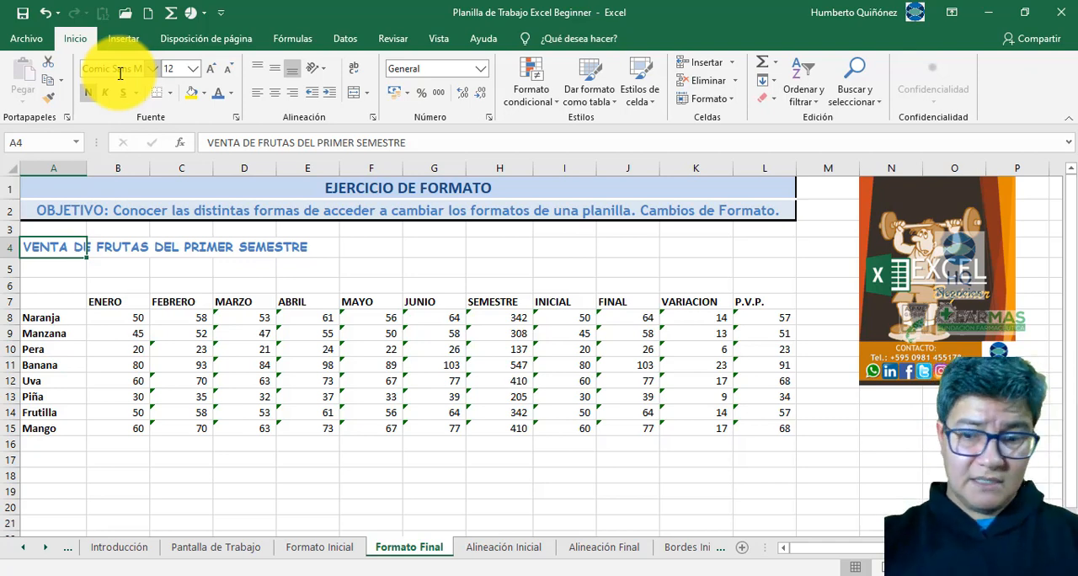
key("ctrl+Page_Up")
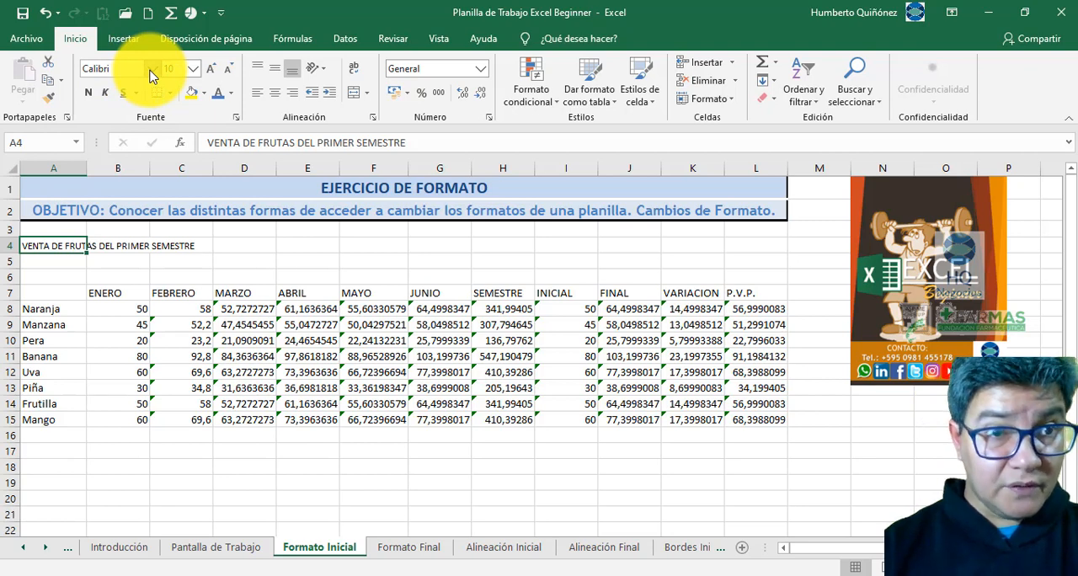
left_click(150, 75)
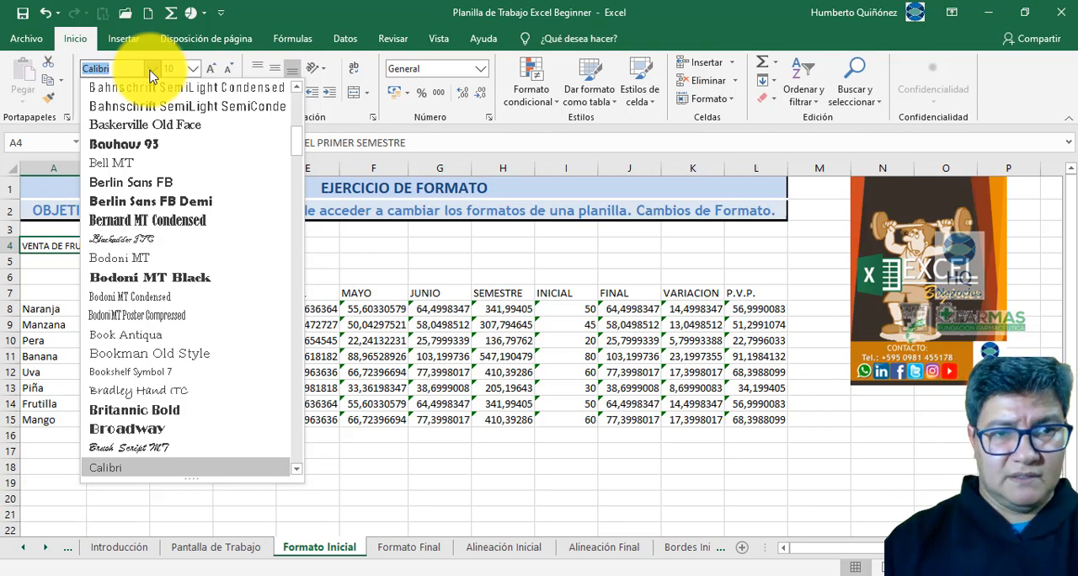
left_click(298, 145)
left_click_drag(299, 145, 297, 157)
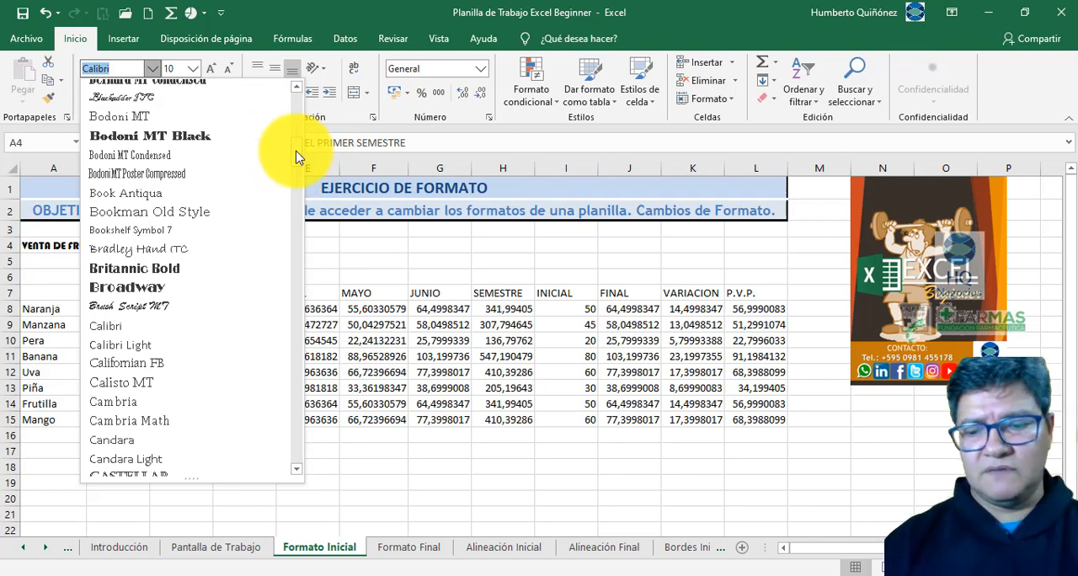
key("Down")
key("Down")
key("Down")
key("Down")
key("Down")
key("Down")
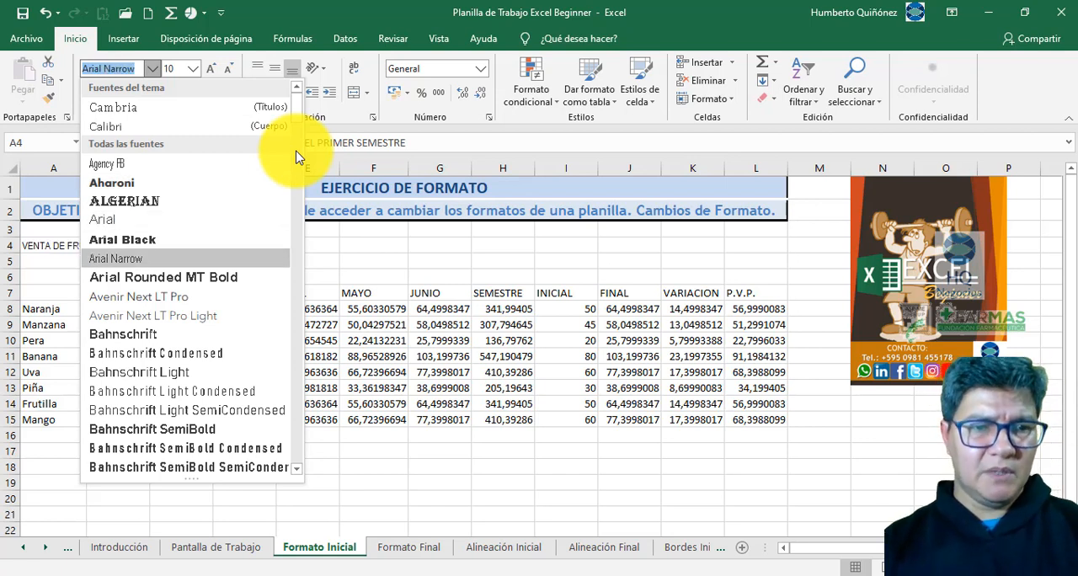
key("Home")
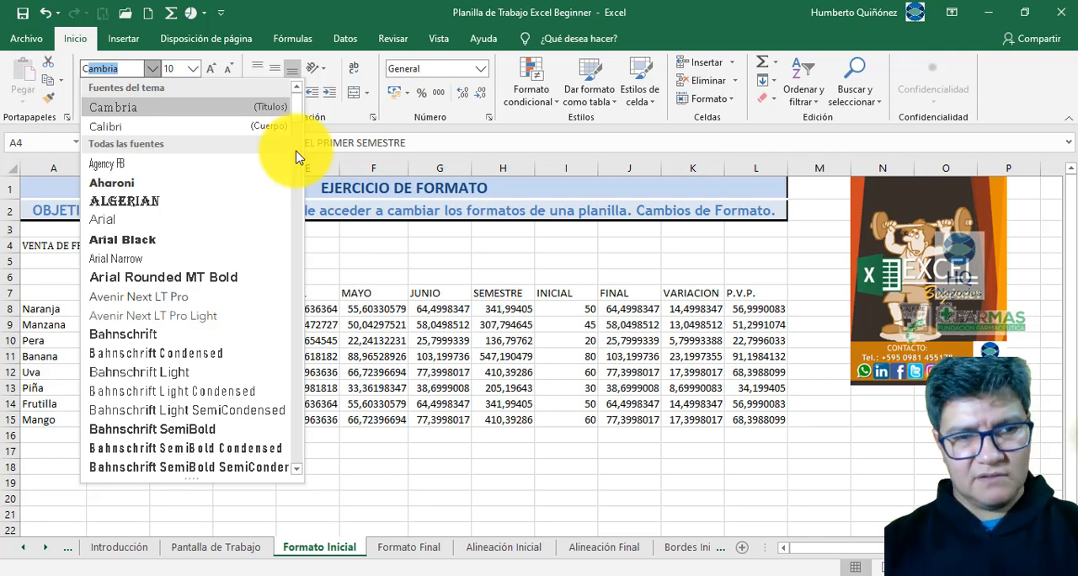
type("Co")
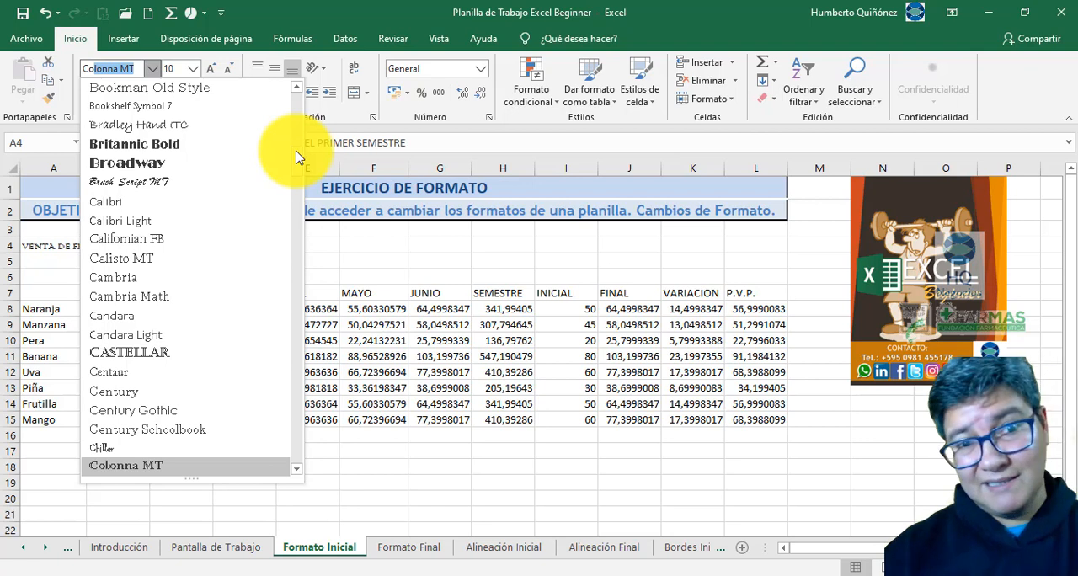
type("mic Sans")
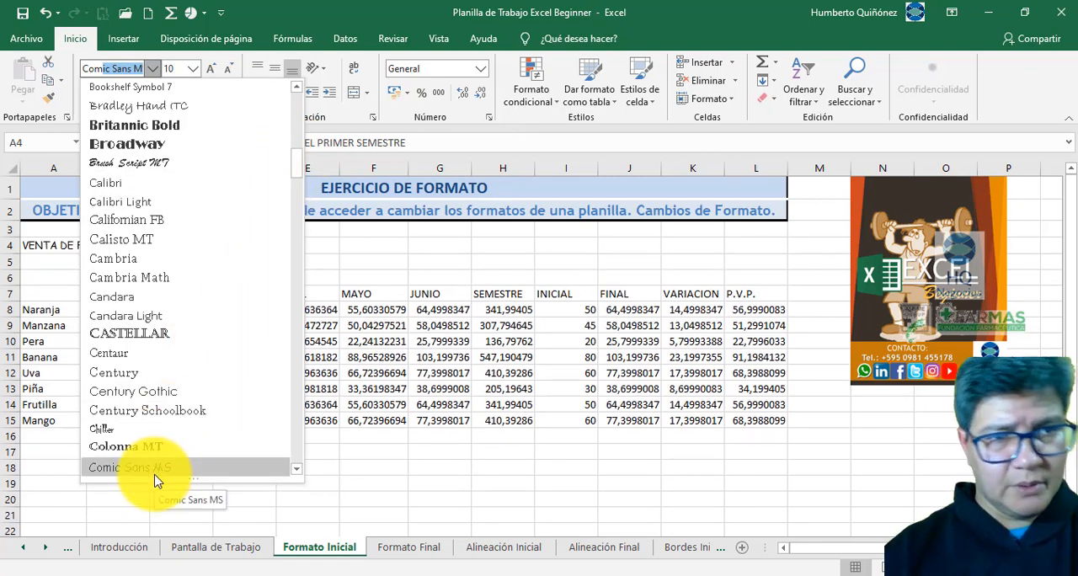
left_click(155, 474)
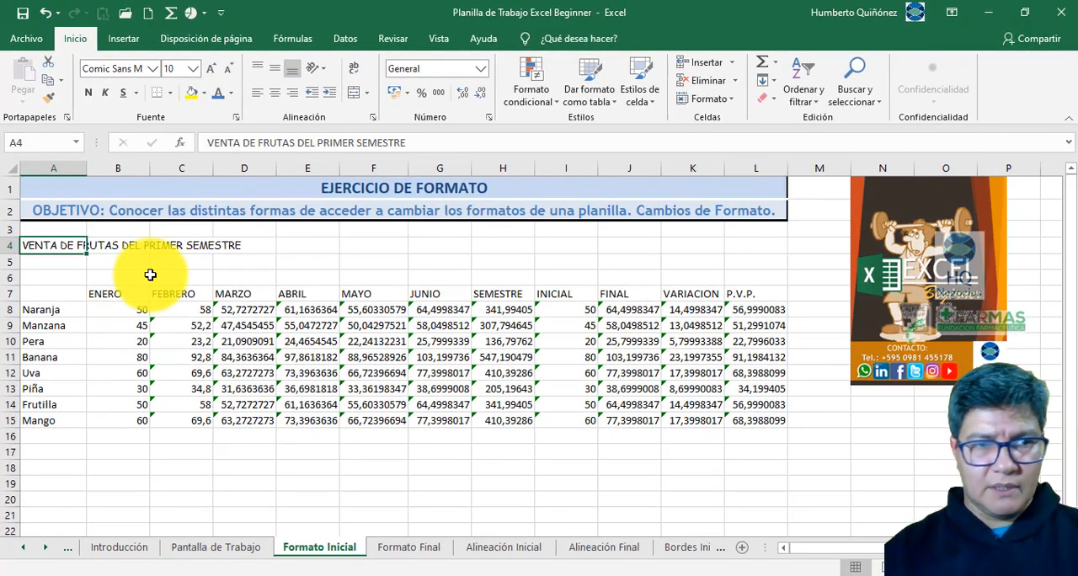
- Undo the font change on the title in A4 and redo it
key("ctrl+z")
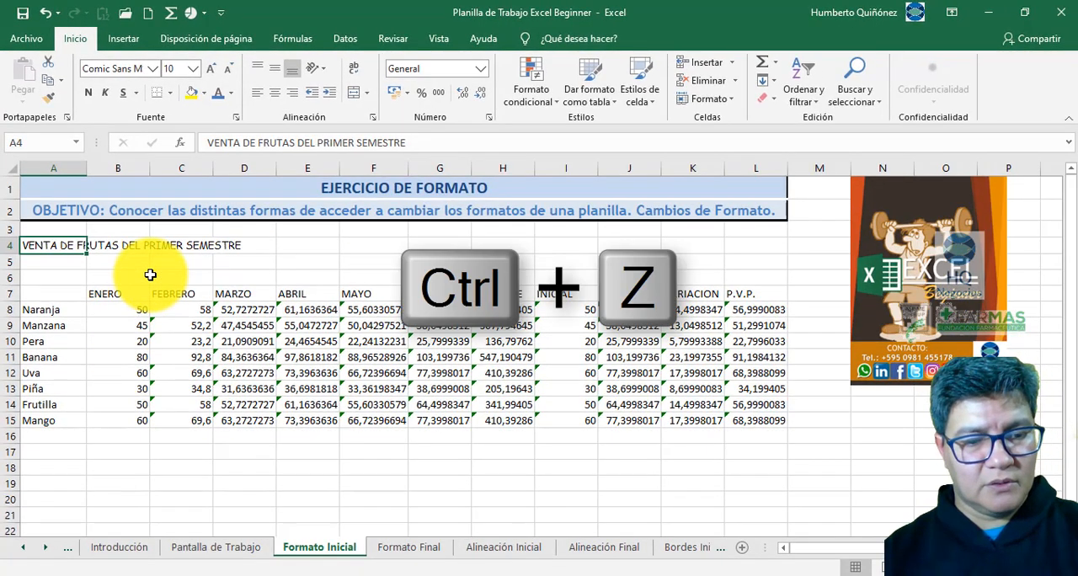
key("ctrl+z")
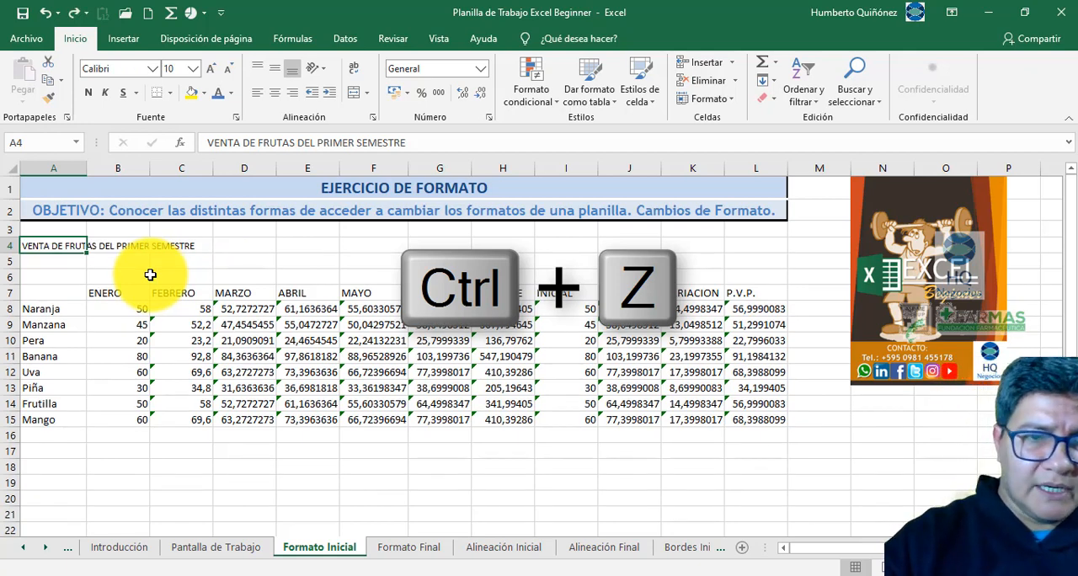
key("ctrl+y")
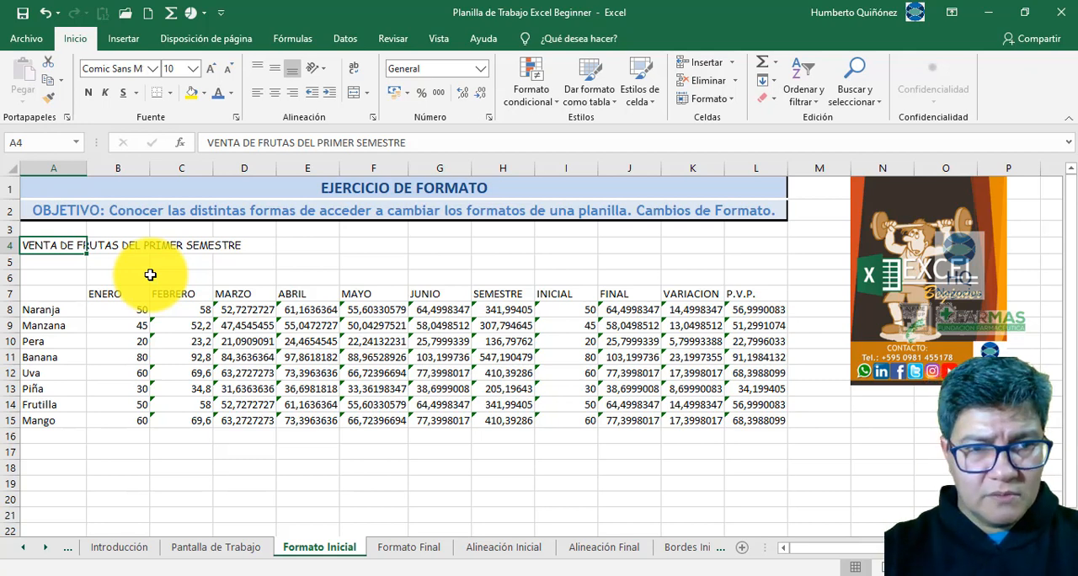
- Check the title size on Formato Final and set the A4 title's font size on Formato Inicial to 12
key("ctrl+Page_Down")
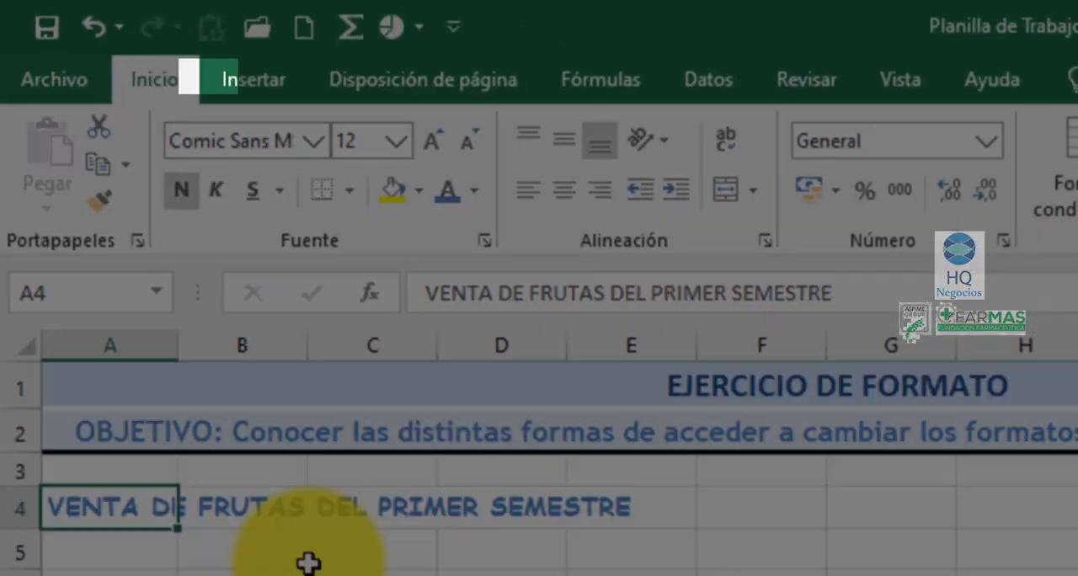
key("ctrl+Page_Up")
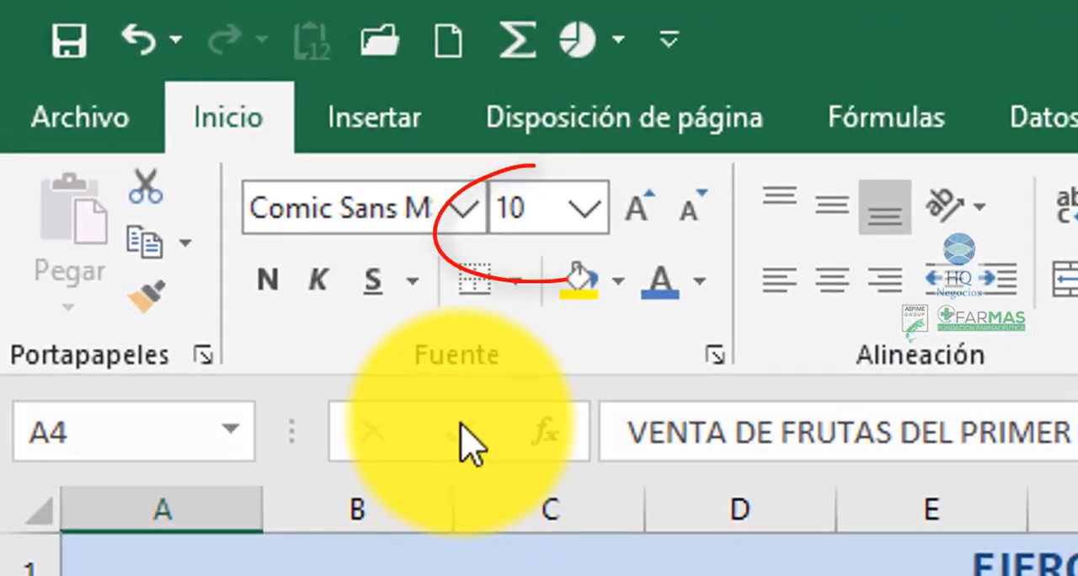
left_click(581, 210)
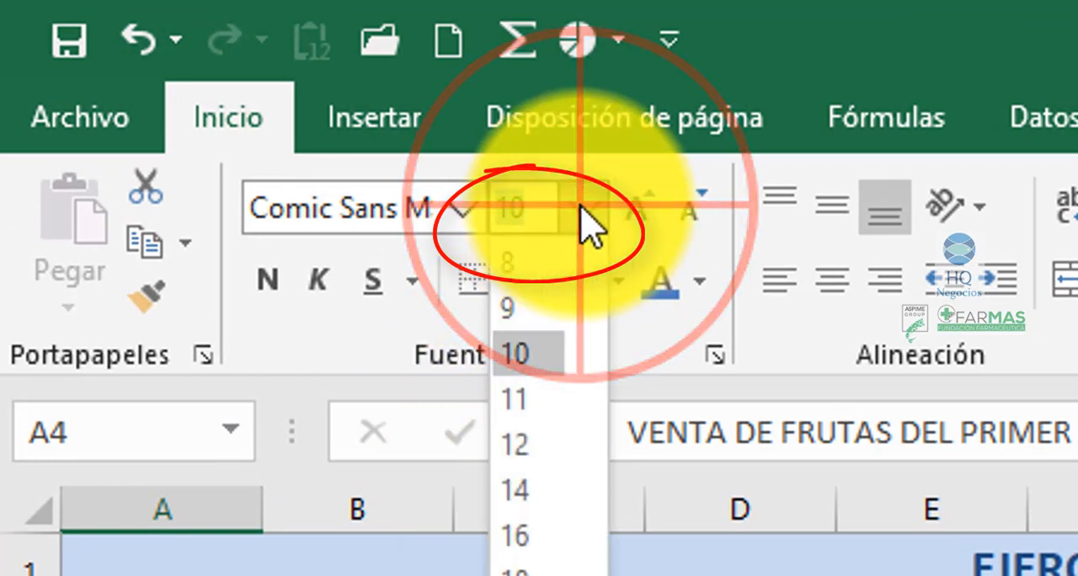
left_click(524, 443)
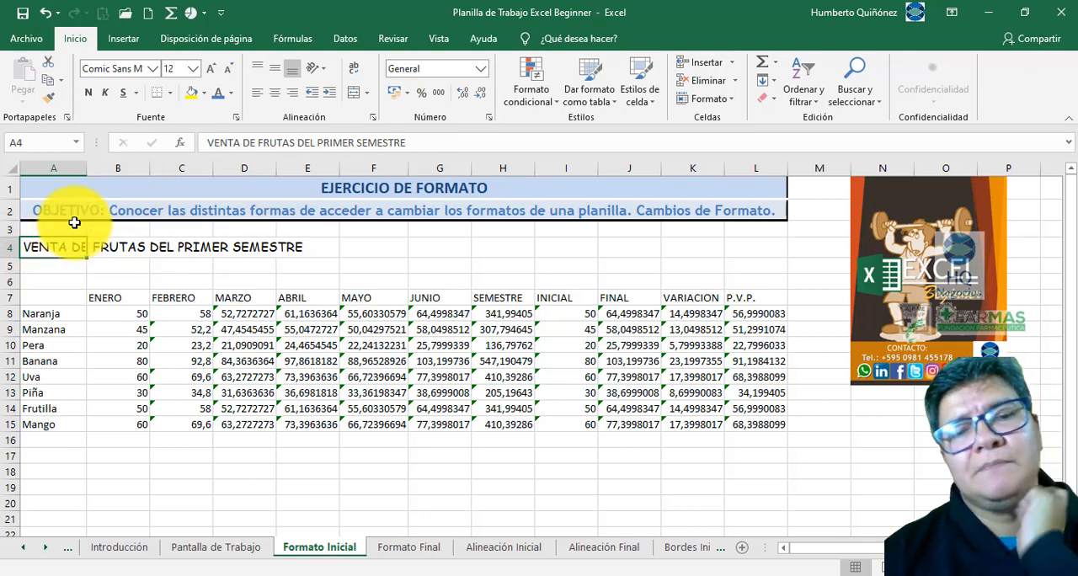
- Compare the title with the one on Formato Final and make the title in A4 of Formato Inicial bold
key("ctrl+Page_Down")
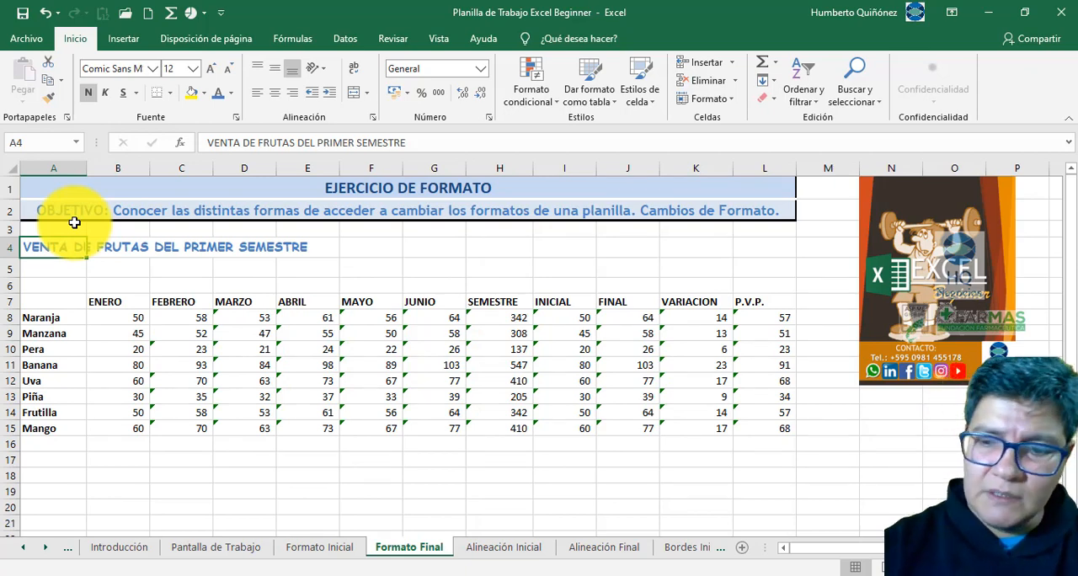
key("ctrl+Page_Up")
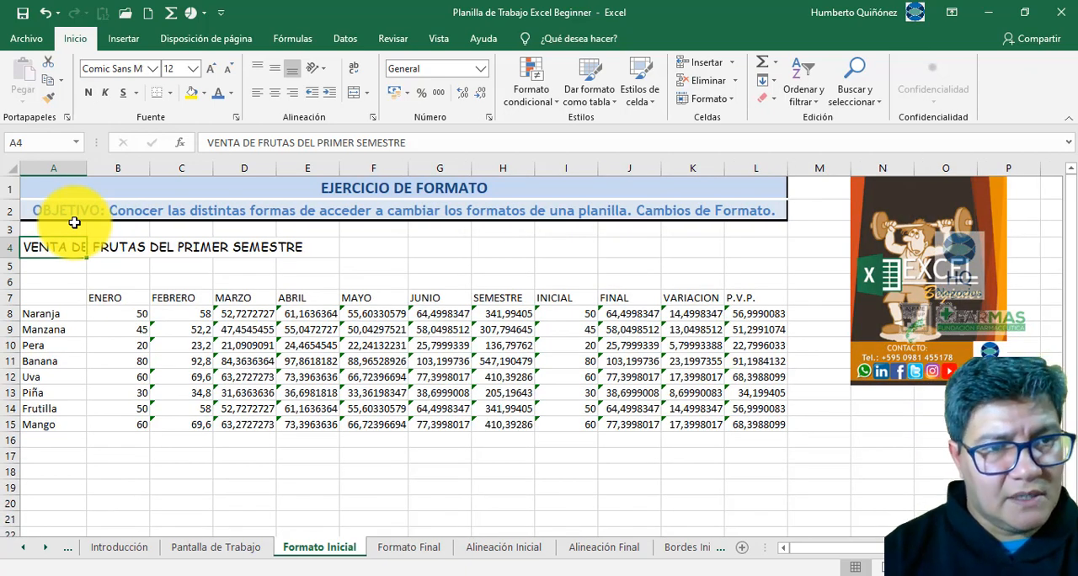
left_click(91, 98)
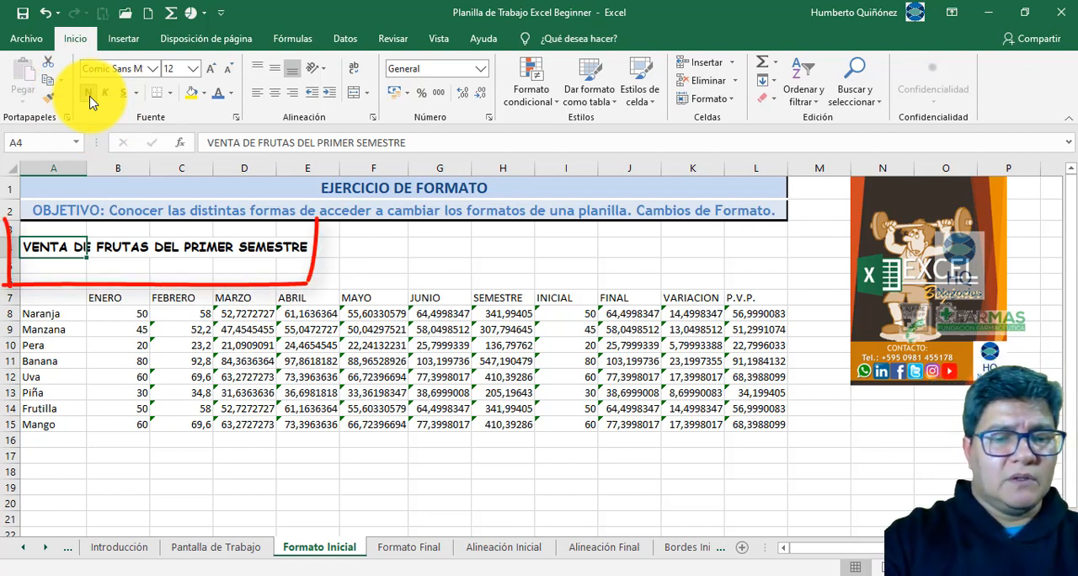
left_click(91, 98)
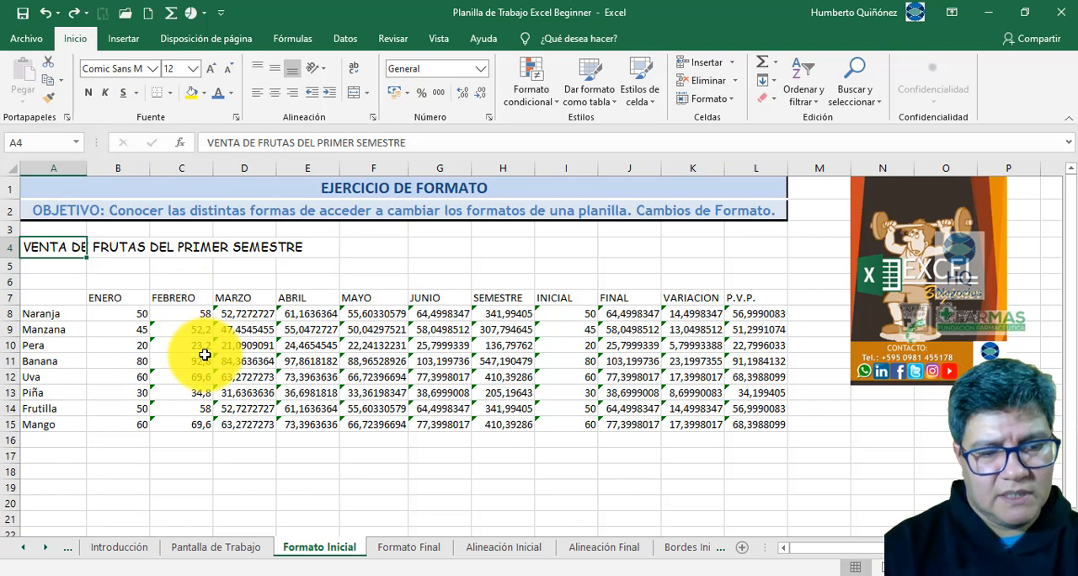
key("ctrl+n")
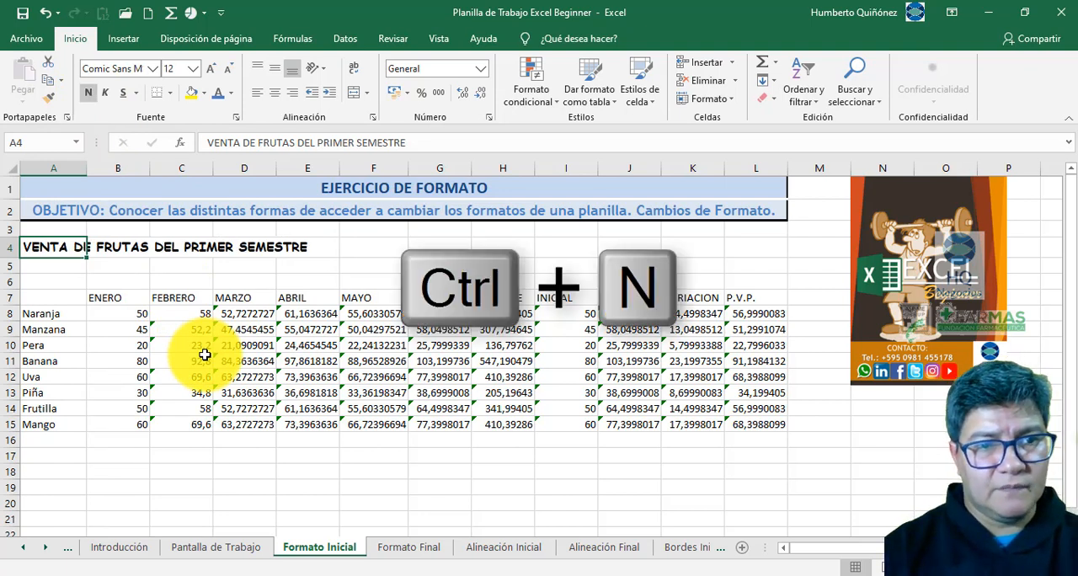
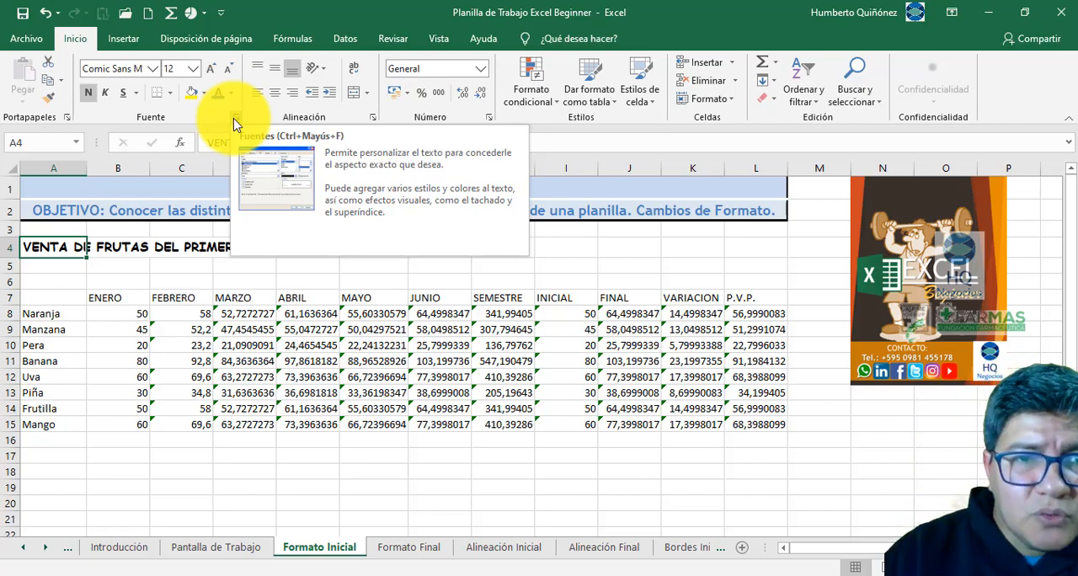
left_click(237, 124)
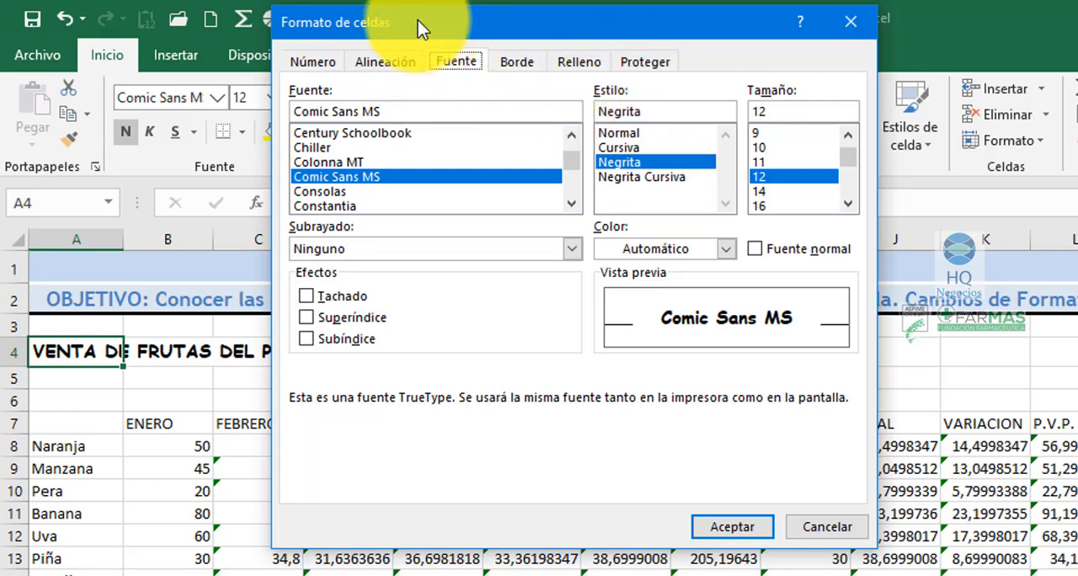
left_click_drag(418, 20, 431, 39)
left_click_drag(445, 75, 480, 243)
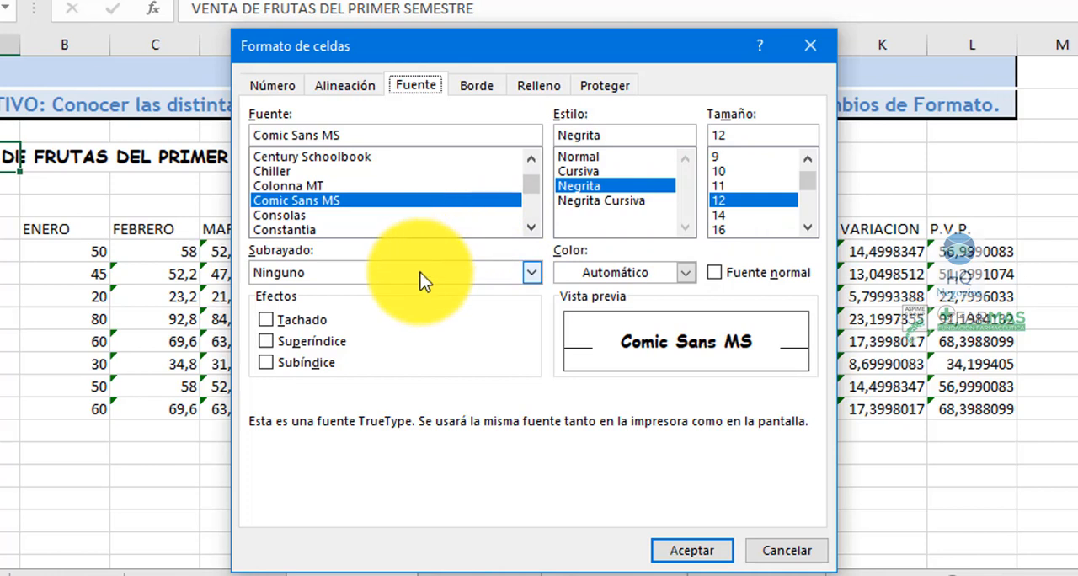
left_click(531, 272)
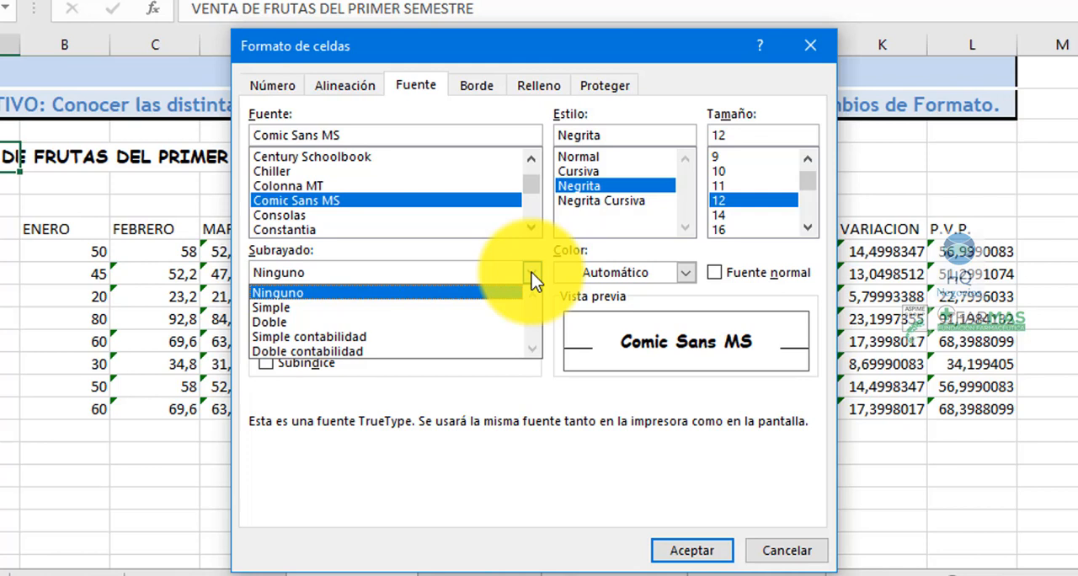
left_click(589, 272)
left_click(688, 273)
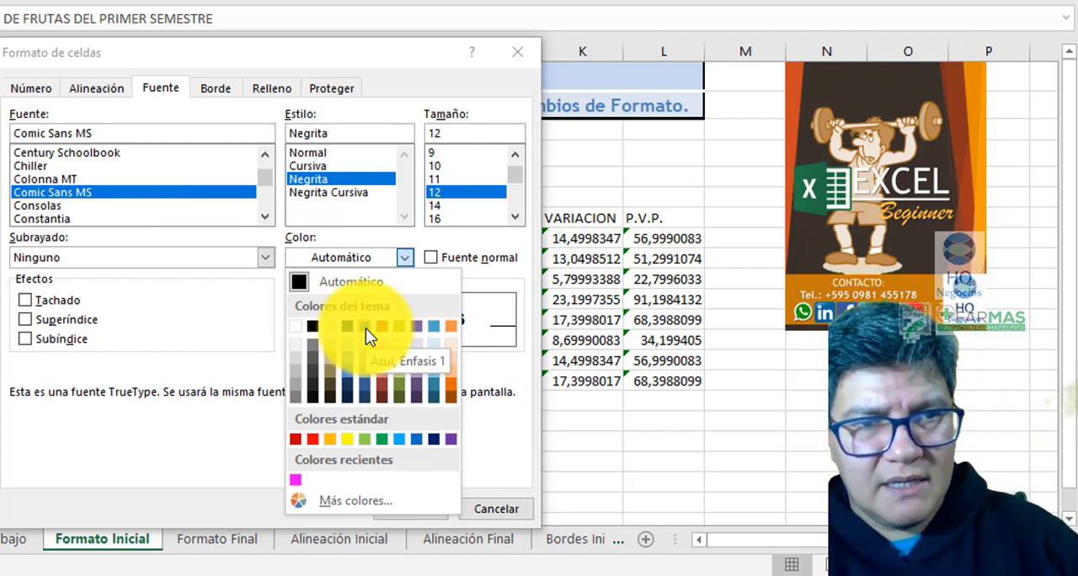
left_click(365, 327)
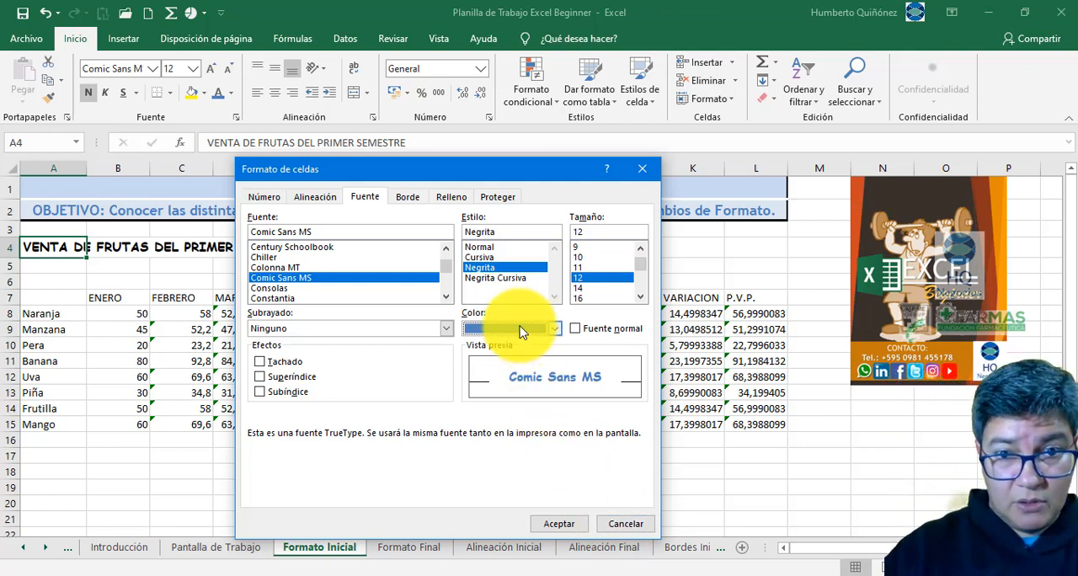
left_click(612, 526)
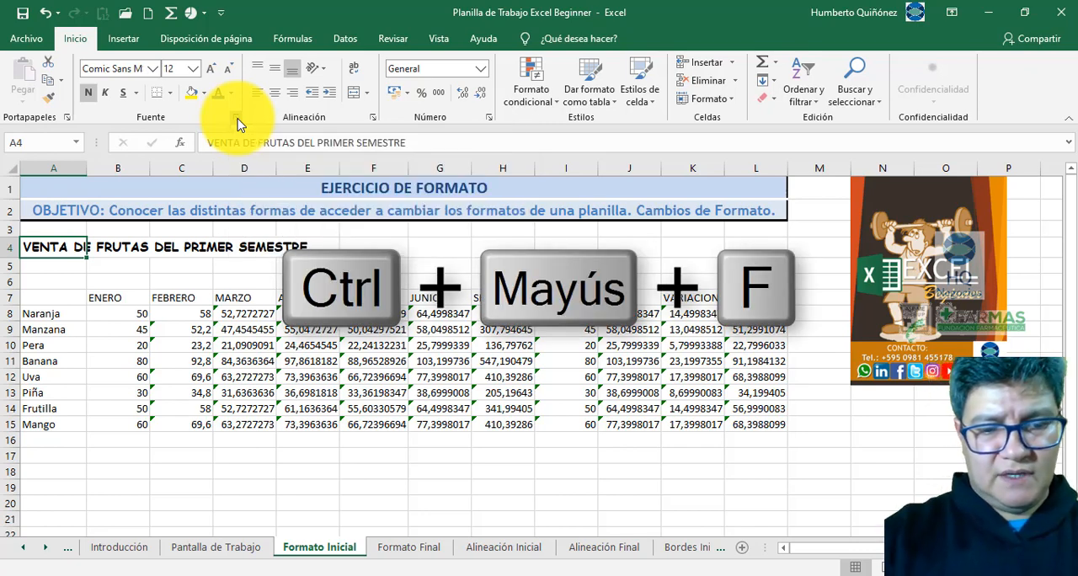
- Set the font colour of the title in A4 of Formato Inicial to Azul, Énfasis 1 through the Formato de celdas dialog
key("ctrl+shift+f")
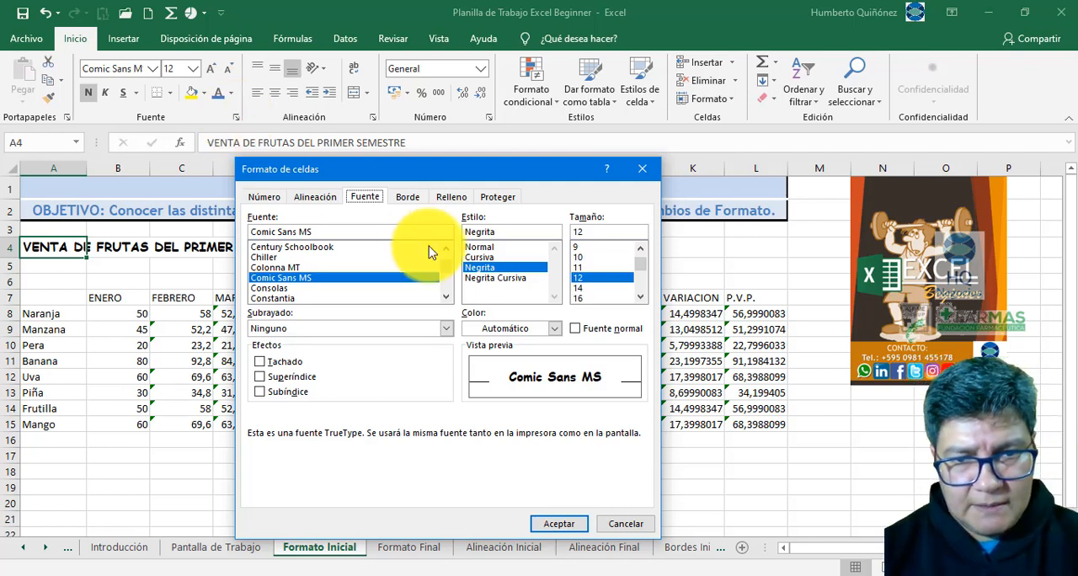
left_click(555, 328)
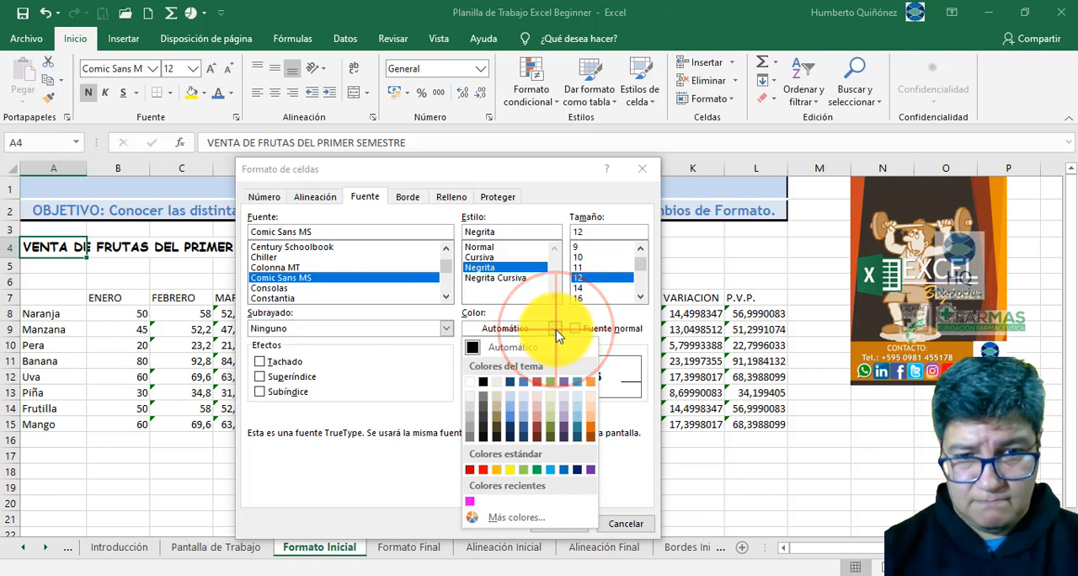
left_click(524, 387)
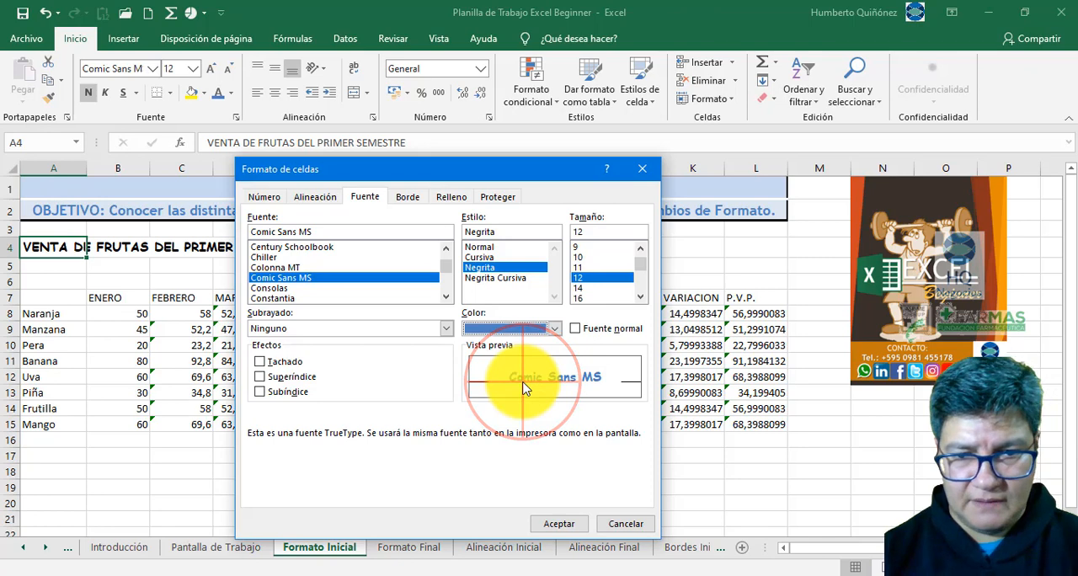
left_click(559, 523)
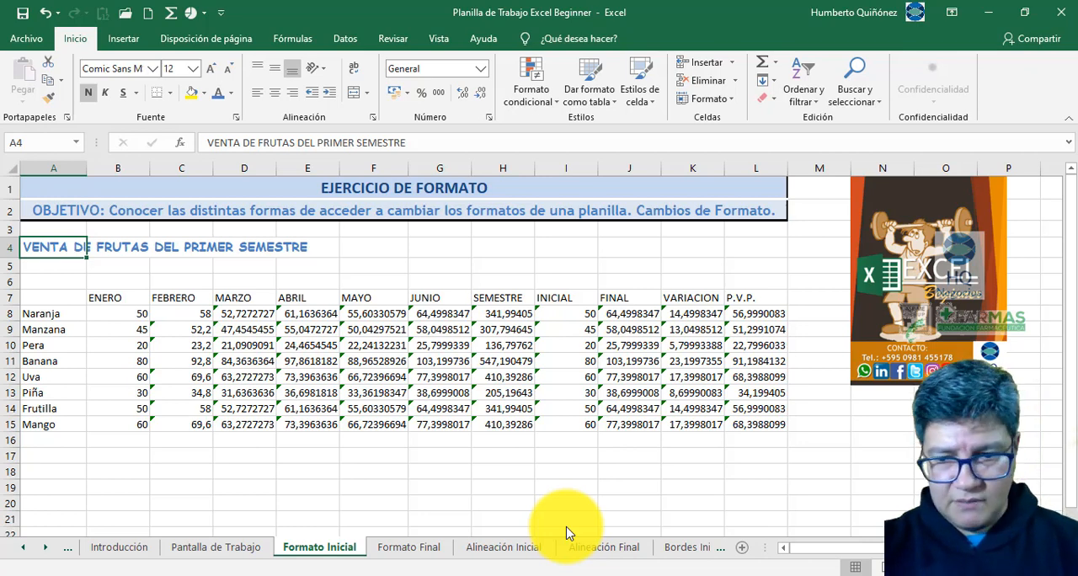
- Compare the title in A4 of Formato Inicial with the title on the Formato Final sheet
key("ctrl+Page_Down")
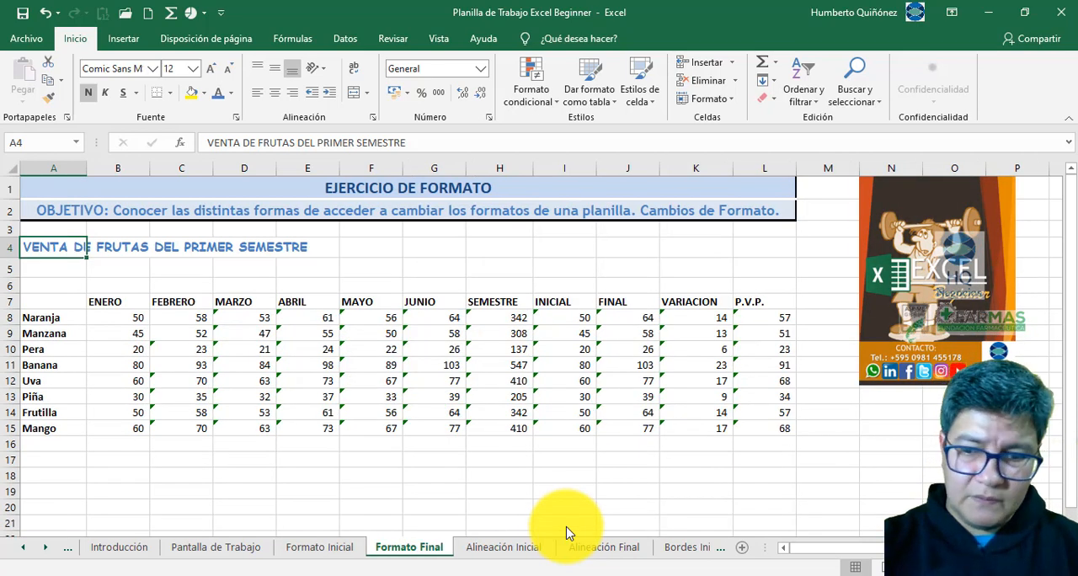
key("ctrl+Page_Up")
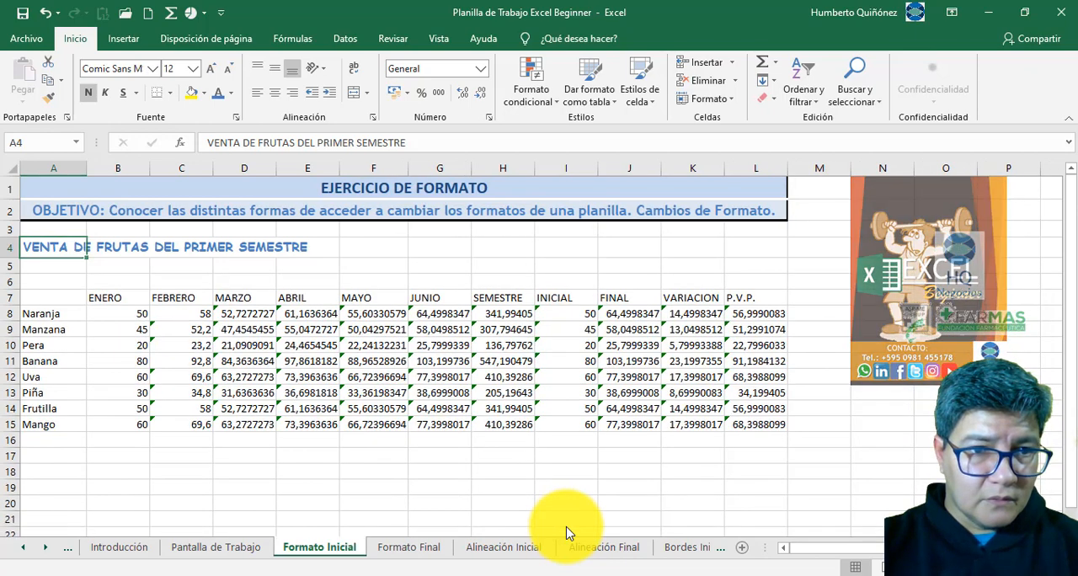
key("ctrl+Page_Down")
key("ctrl+Page_Up")
key("ctrl+Page_Down")
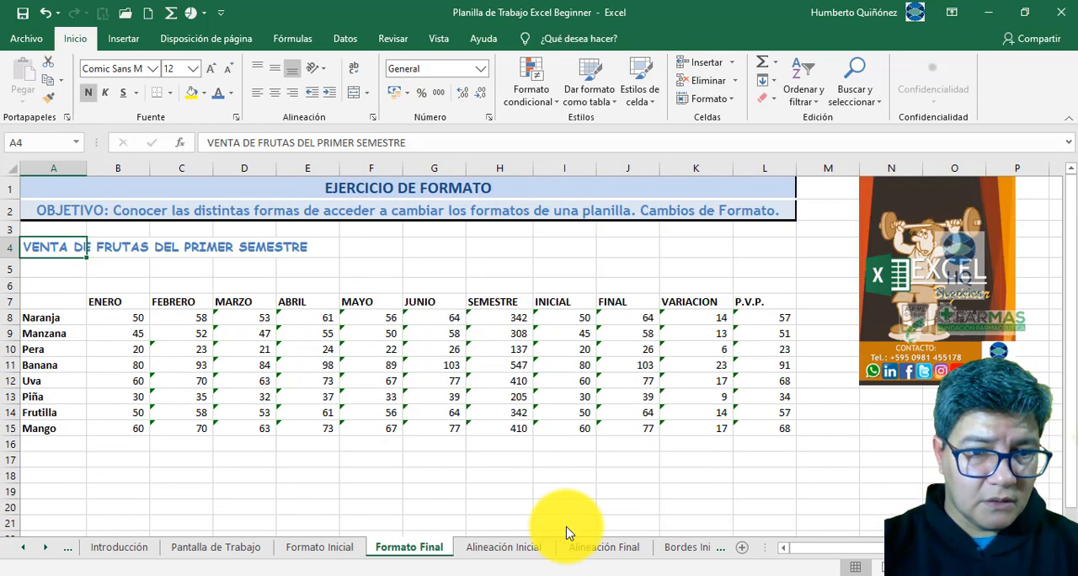
key("ctrl+Page_Up")
key("ctrl+Page_Down")
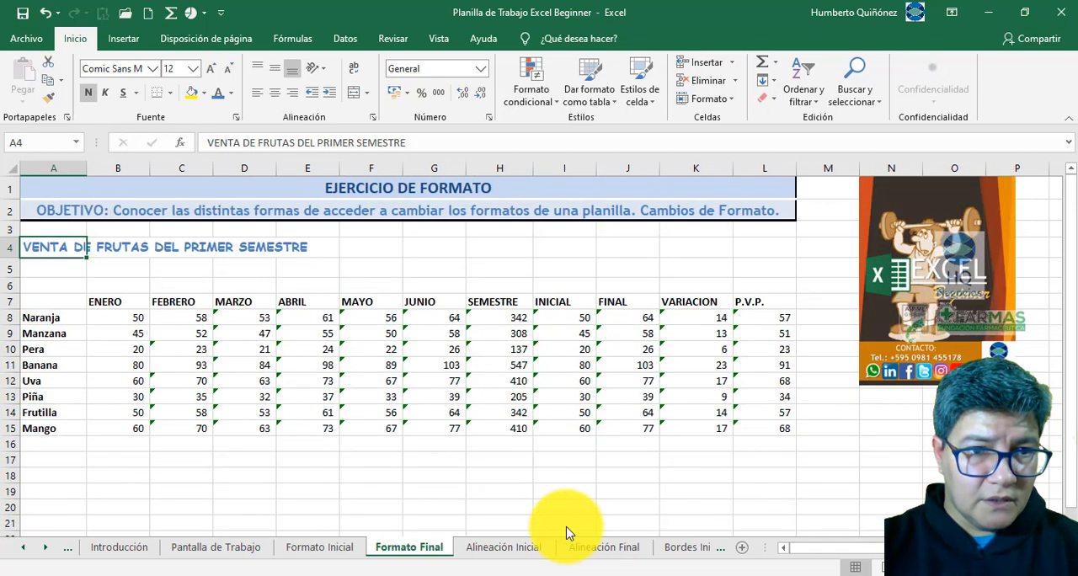
key("ctrl+Page_Up")
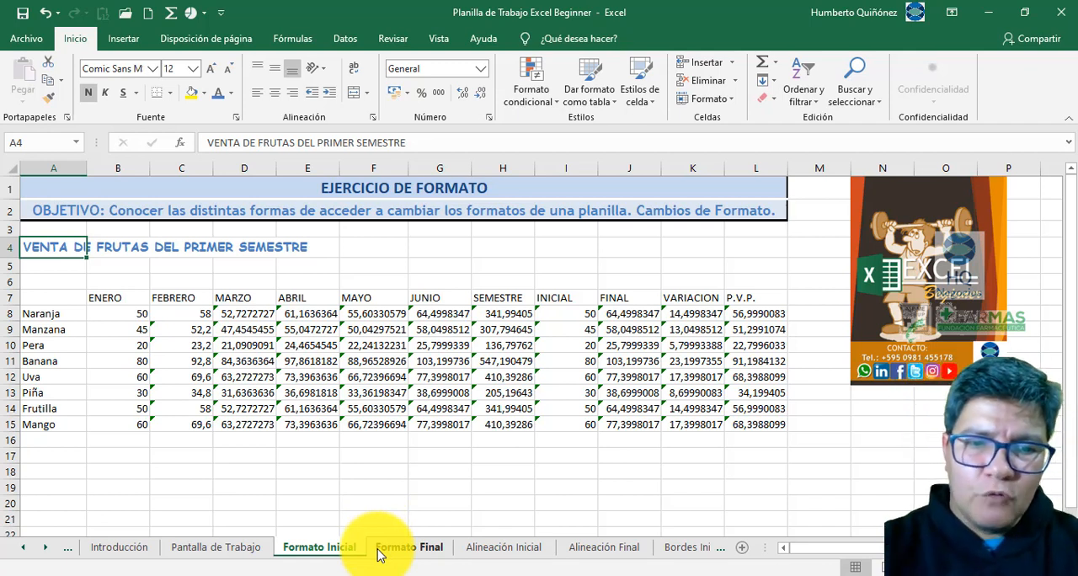
- Undo the colour, bold, size and font changes made to the title in A4 of Formato Inicial
key("ctrl+z")
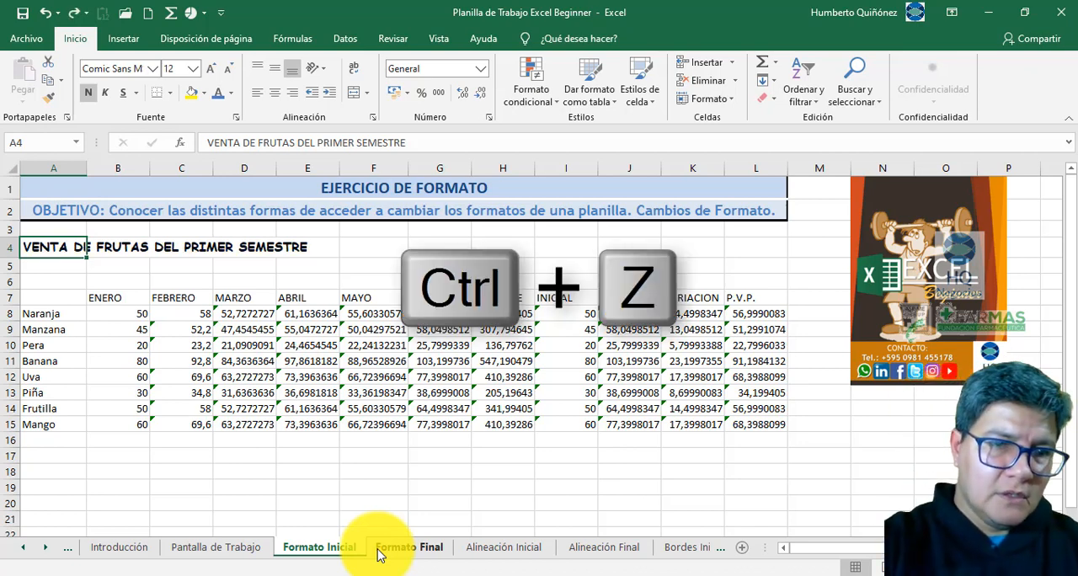
key("ctrl+z")
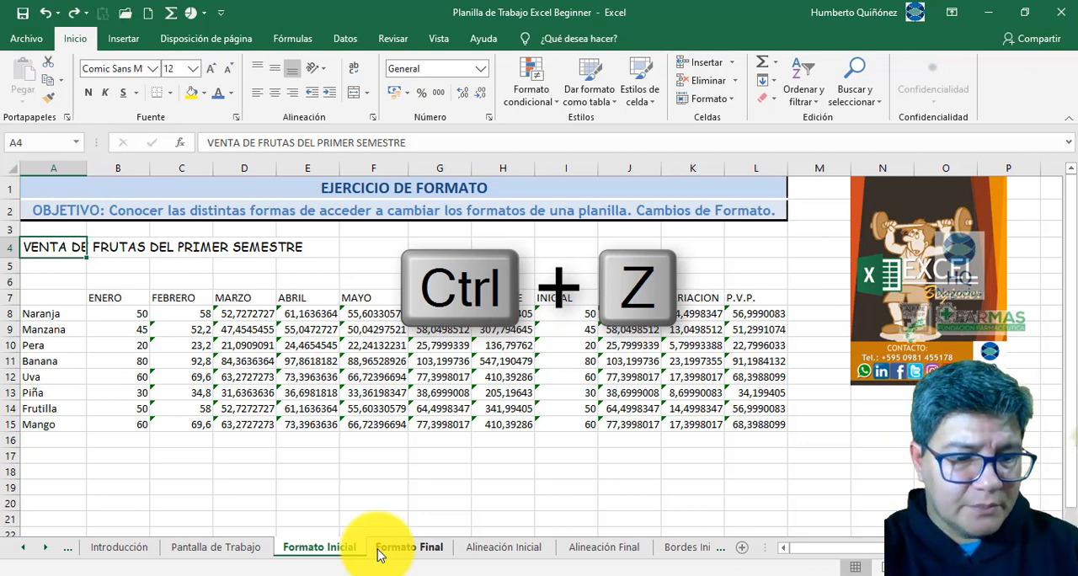
key("ctrl+z")
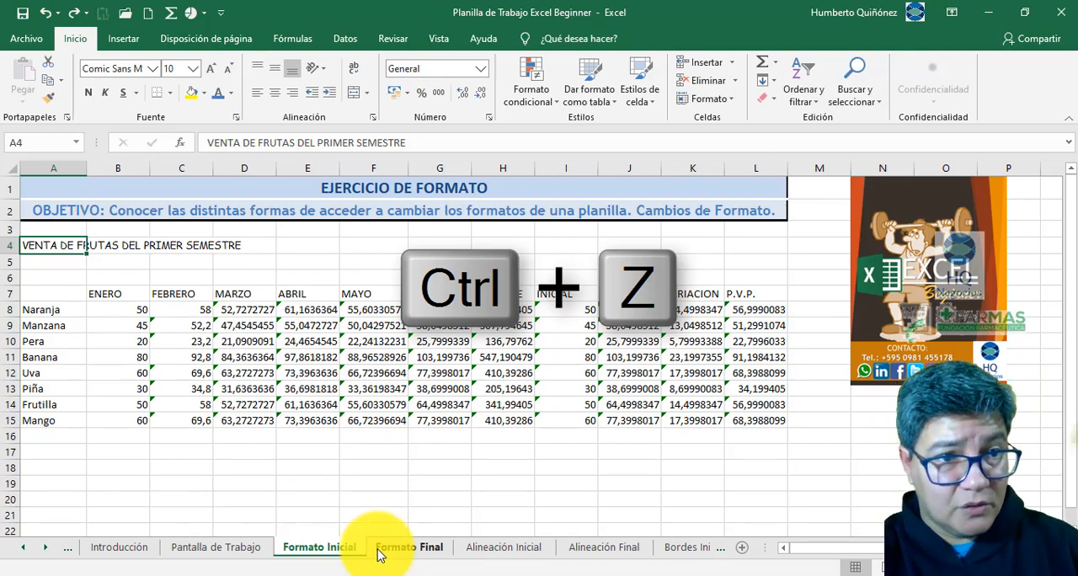
key("ctrl+z")
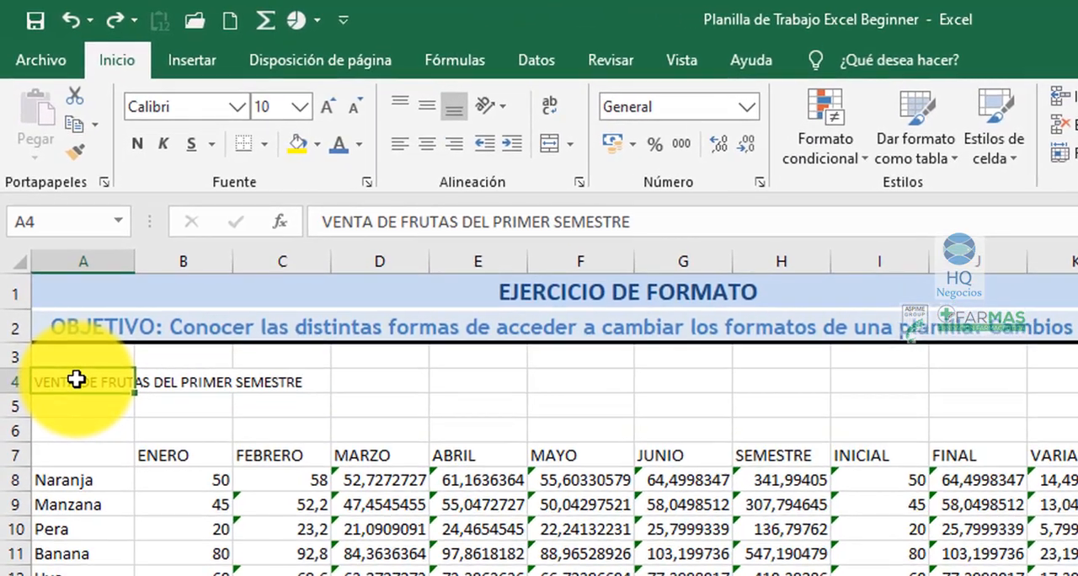
- Set the title in A4 to Comic Sans MS, size 12, using the cell's floating mini toolbar
right_click(77, 379)
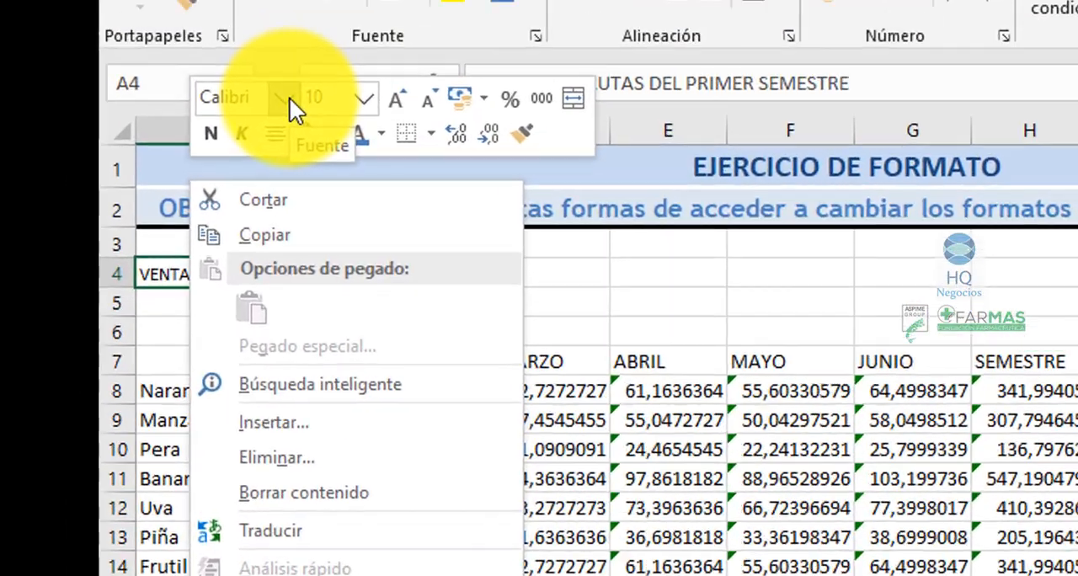
left_click(197, 21)
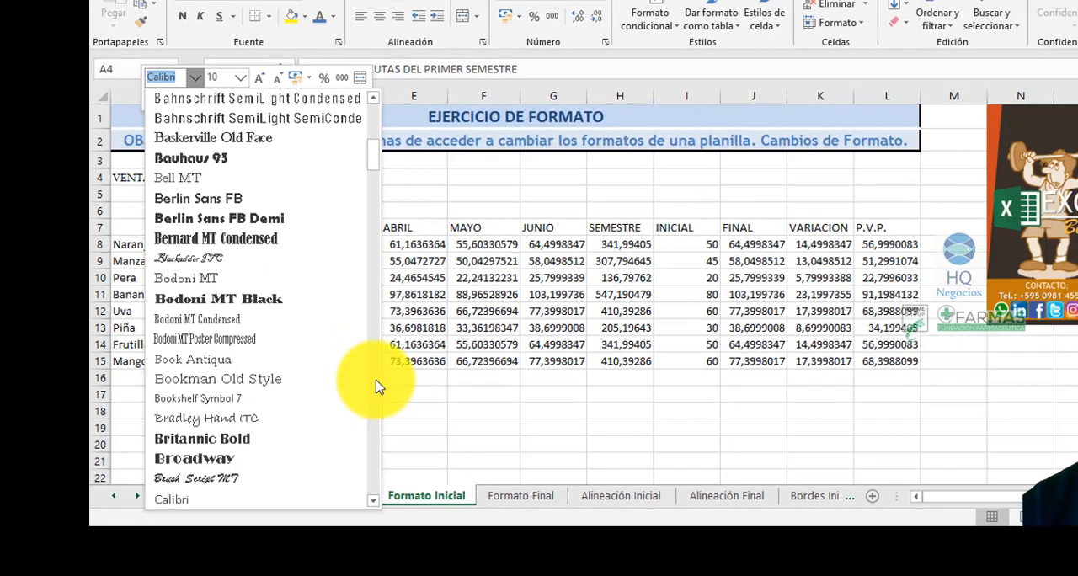
left_click(376, 388)
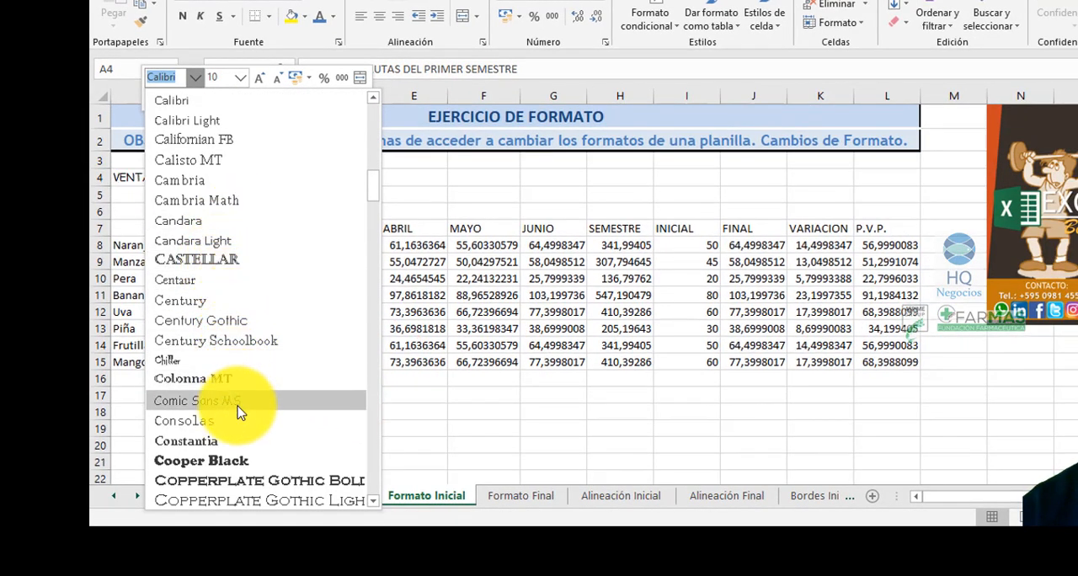
left_click(238, 406)
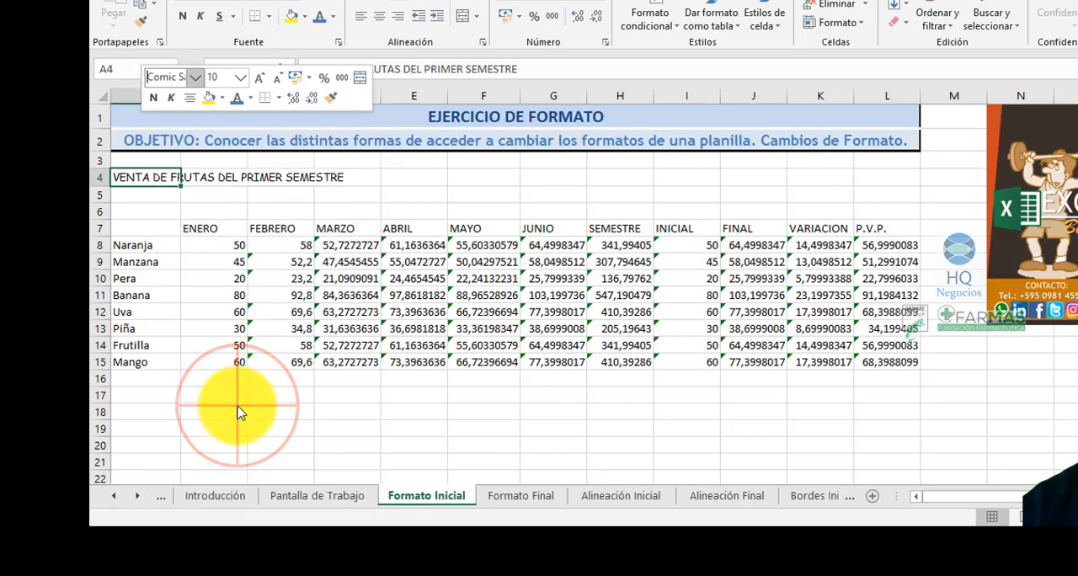
left_click(240, 79)
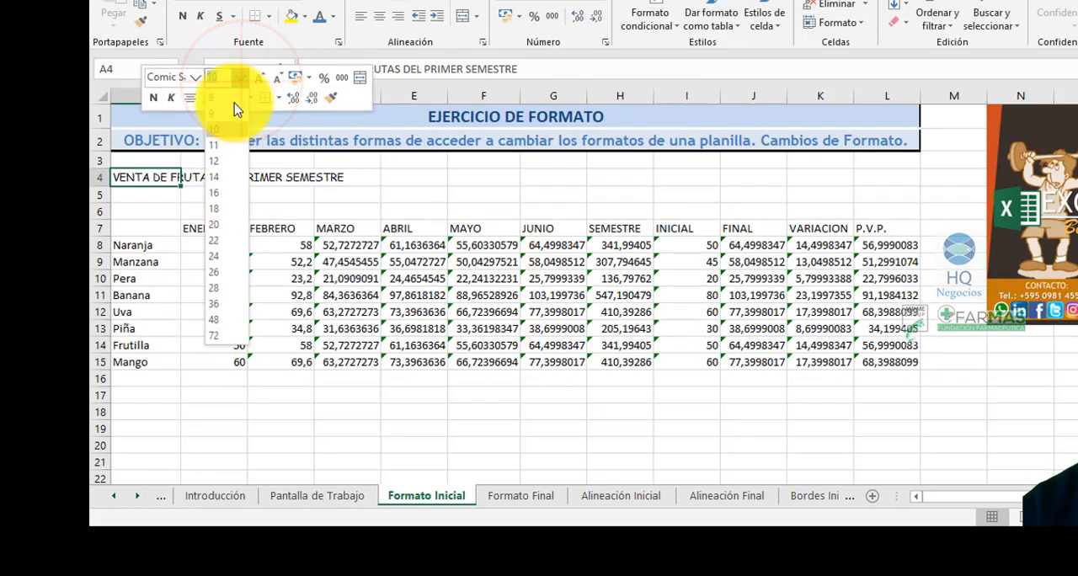
left_click(216, 160)
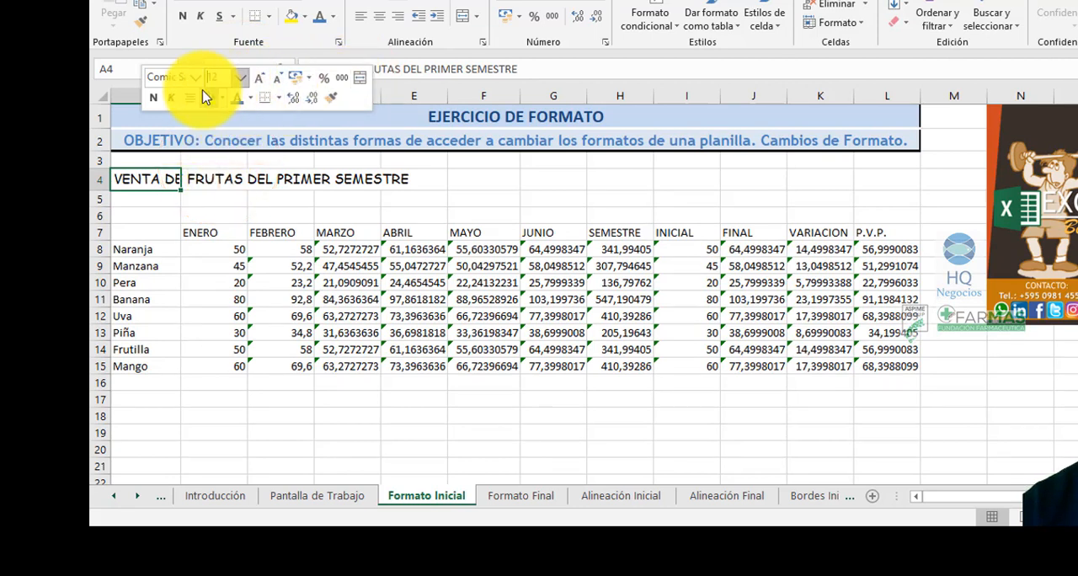
- Make the title in A4 bold and colour its text Azul, Énfasis 1 using the mini toolbar
left_click(155, 99)
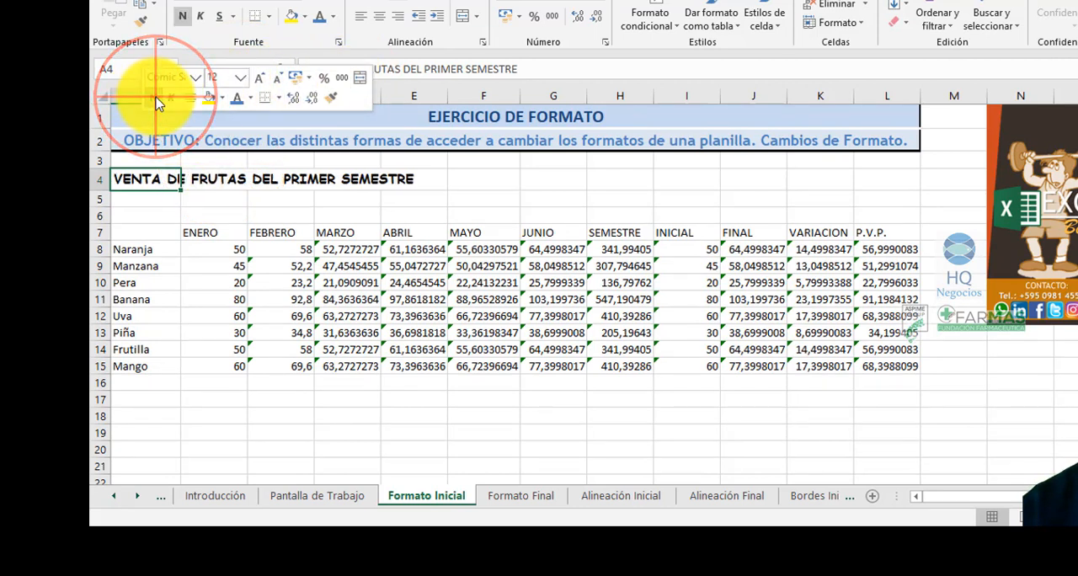
left_click(252, 105)
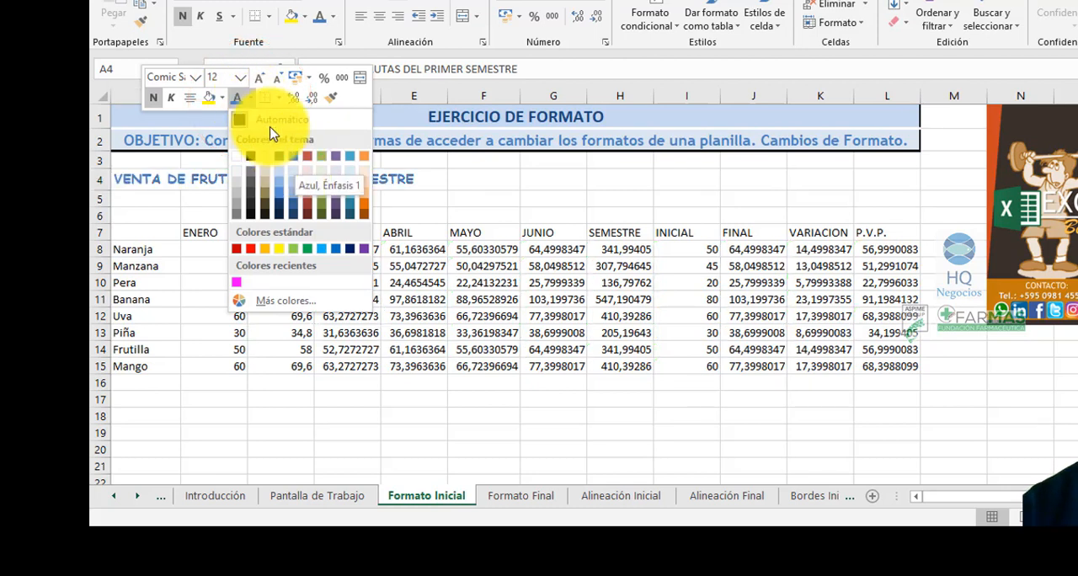
left_click(250, 102)
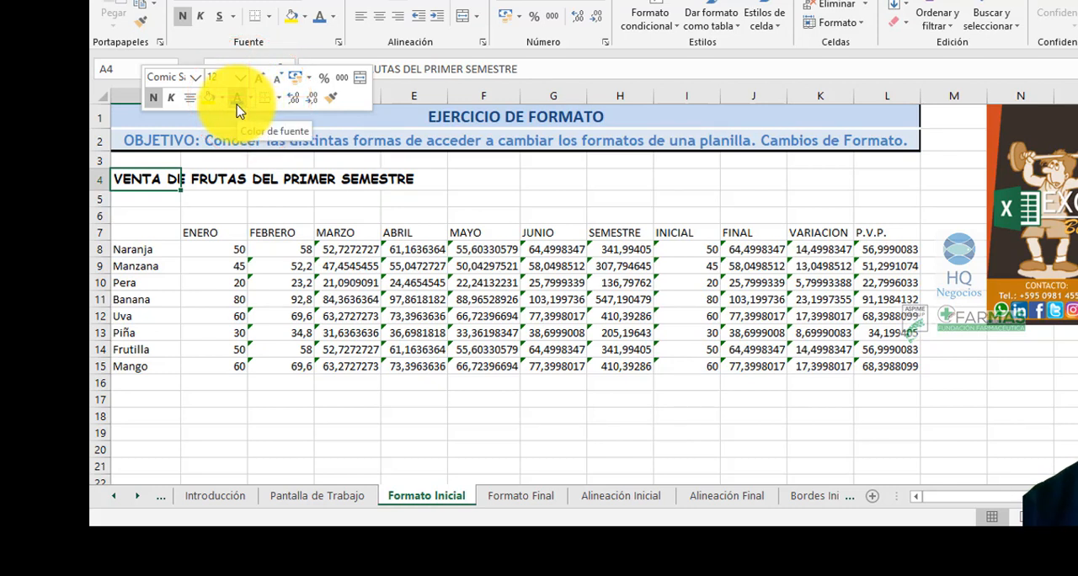
left_click(238, 107)
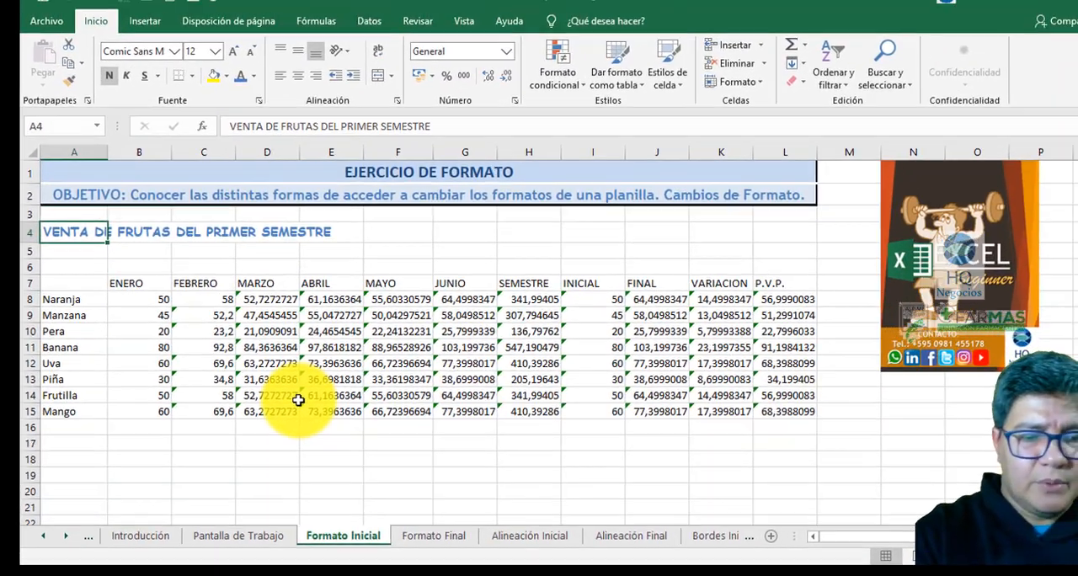
- Undo all four mini toolbar formatting changes on the title in A4
key("ctrl+z")
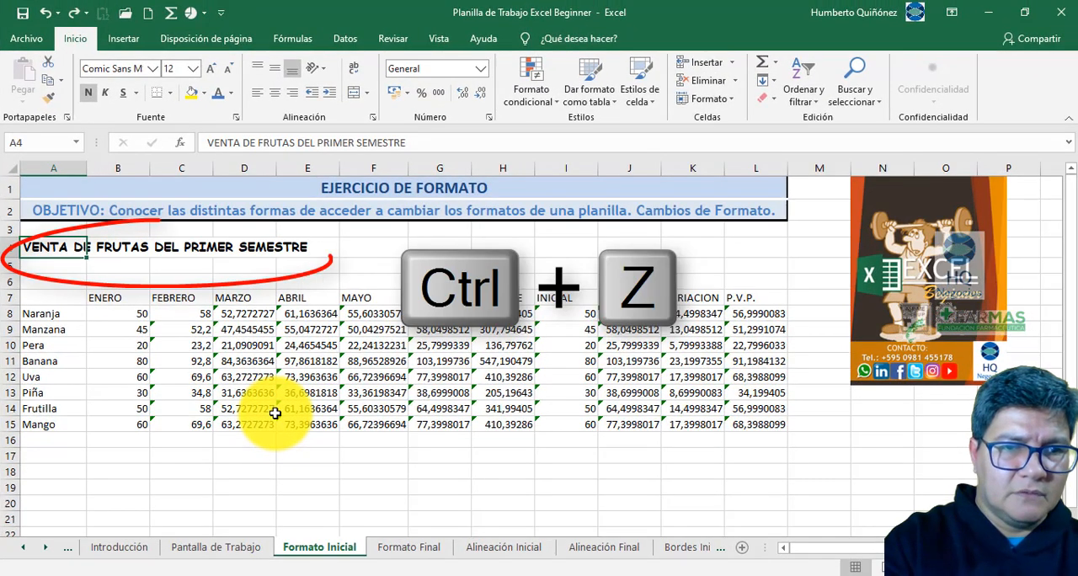
key("ctrl+z")
key("ctrl+z")
key("ctrl+z")
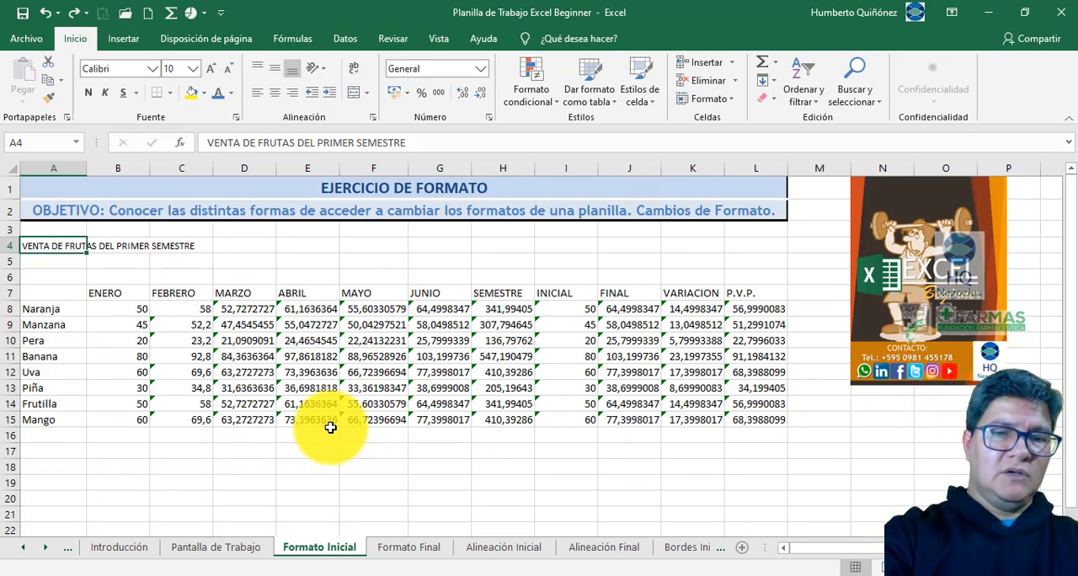
- Open the Format Cells dialog for the title in A4, look at the Borde settings and return to the Fuente settings
key("ctrl+1")
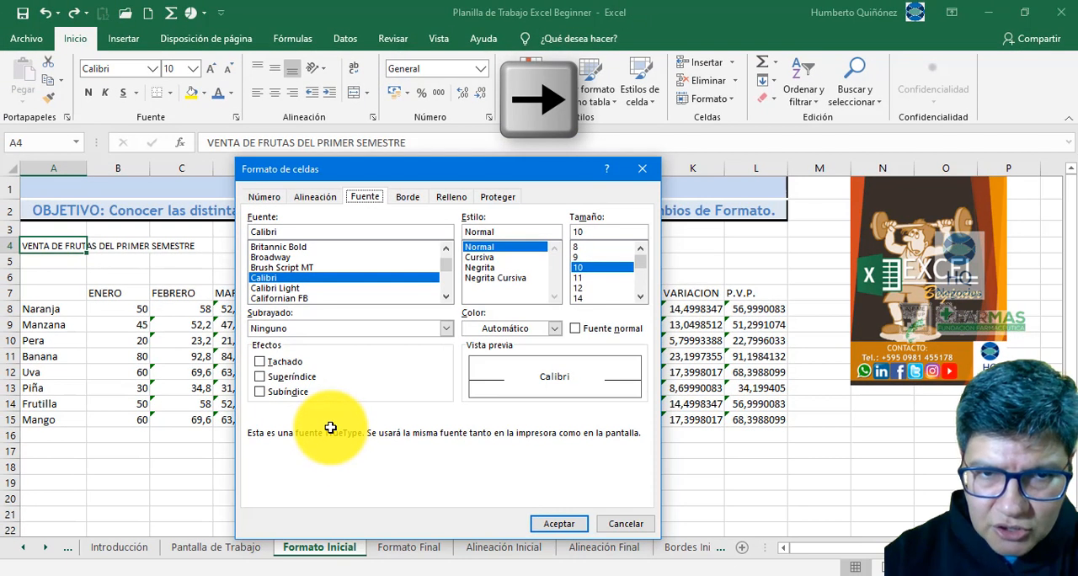
key("Right")
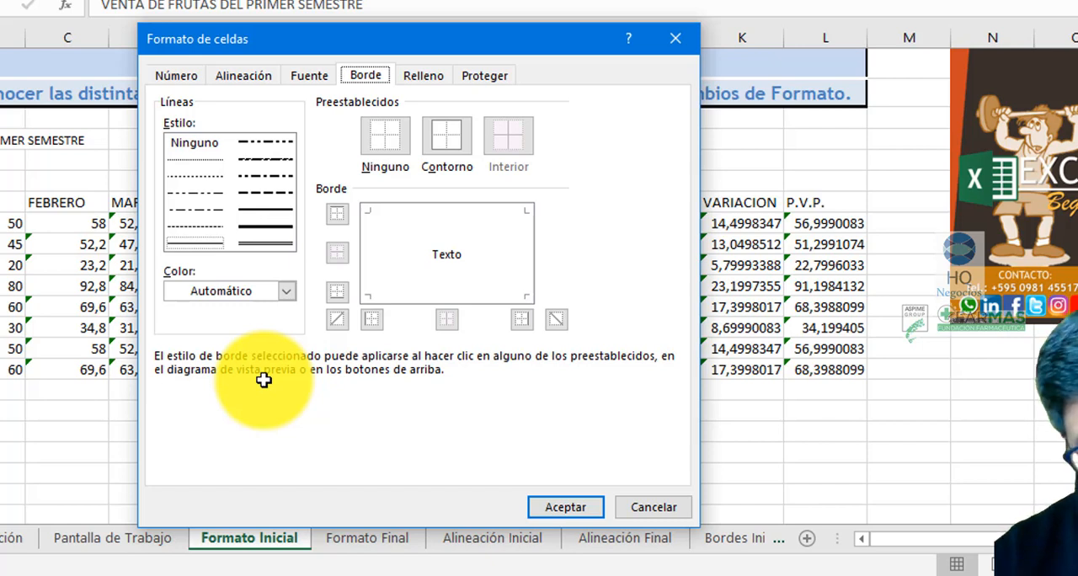
key("Left")
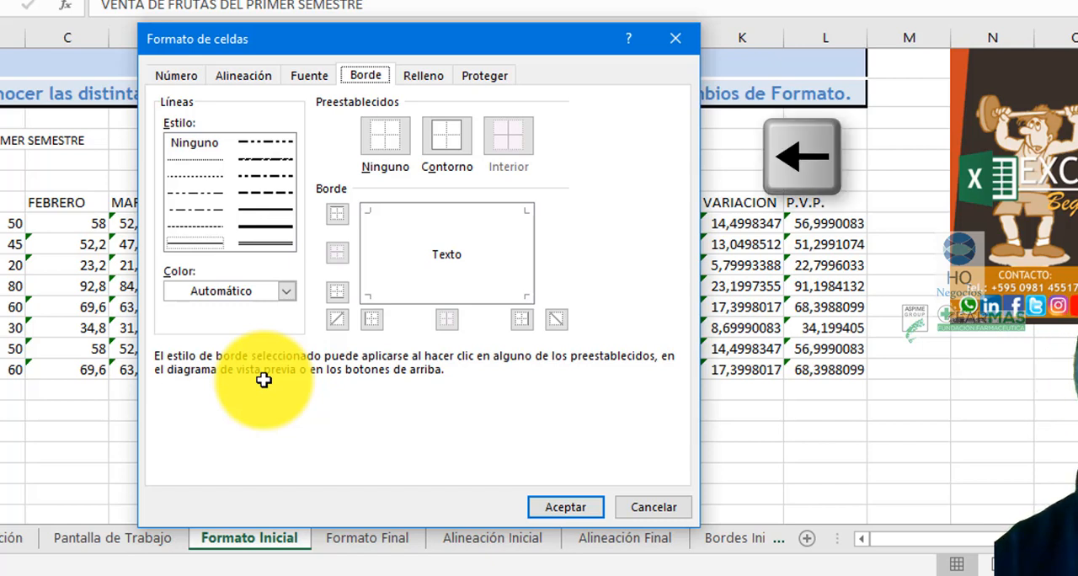
key("Left")
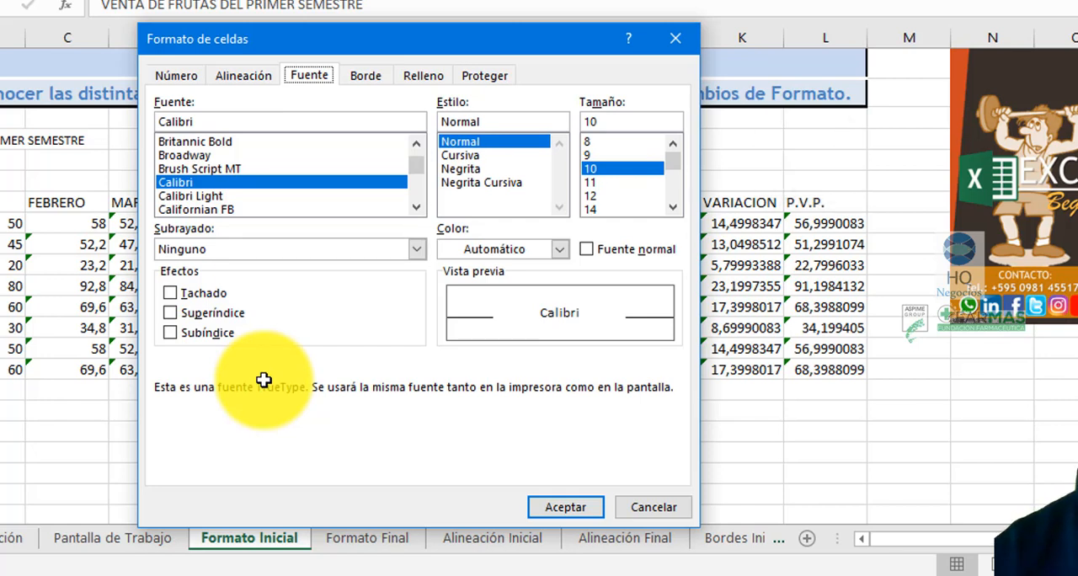
key("Down")
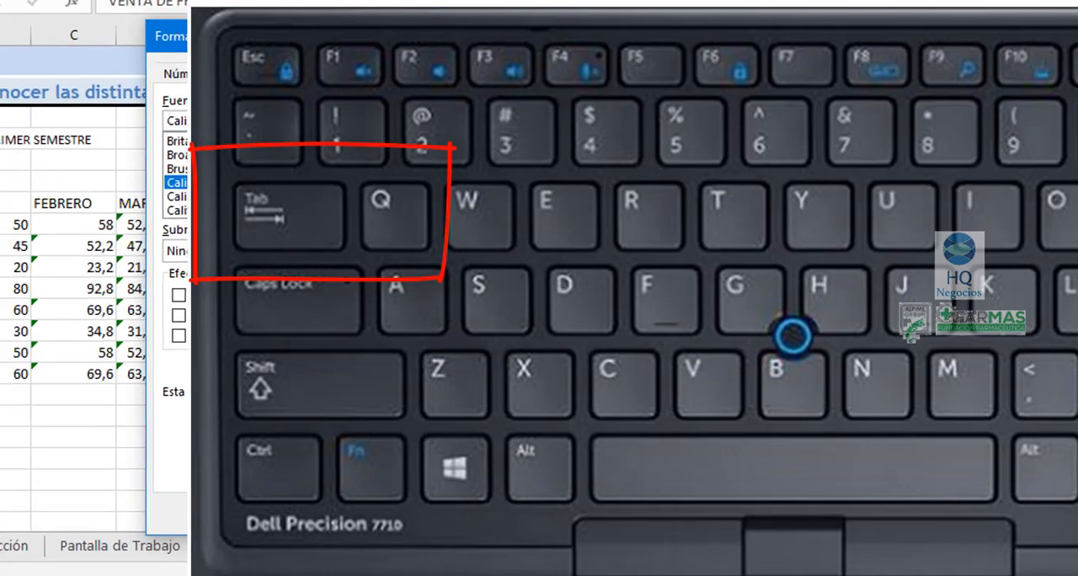
key("Escape")
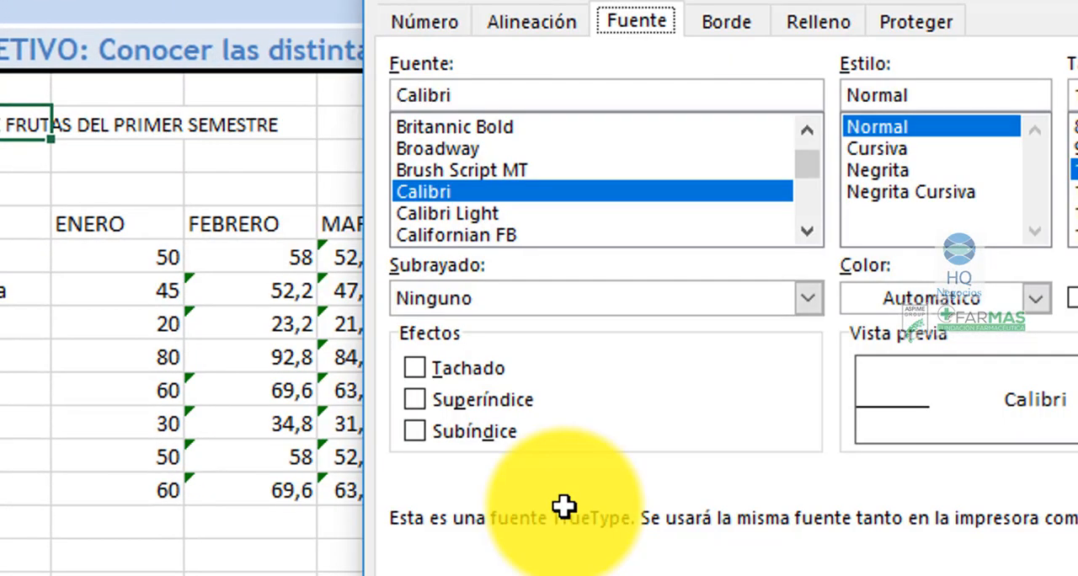
- Try entering "comic sans" as the font name for the title in A4 and apply it
key("Tab")
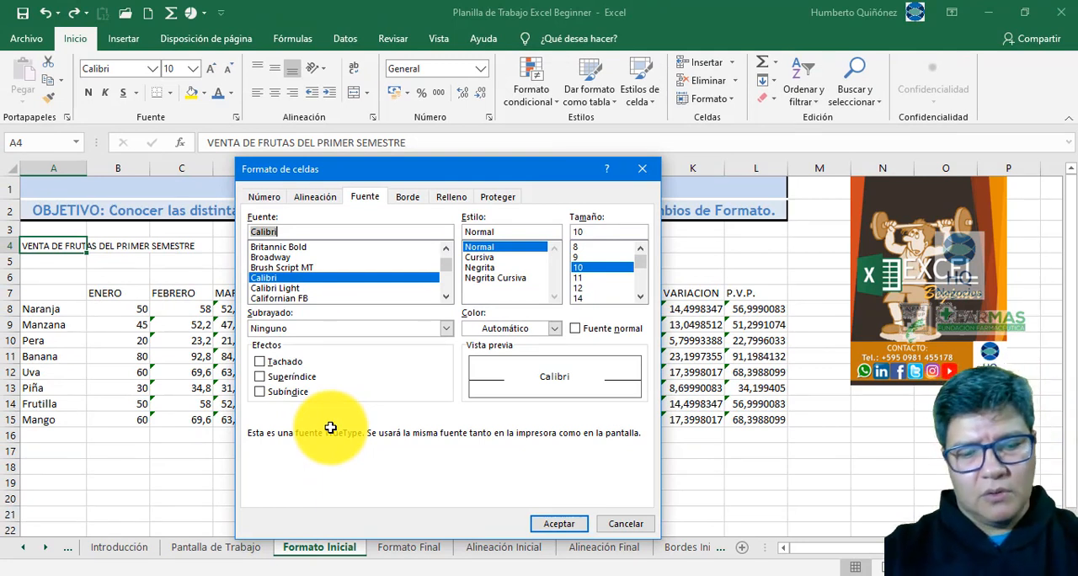
type("comic")
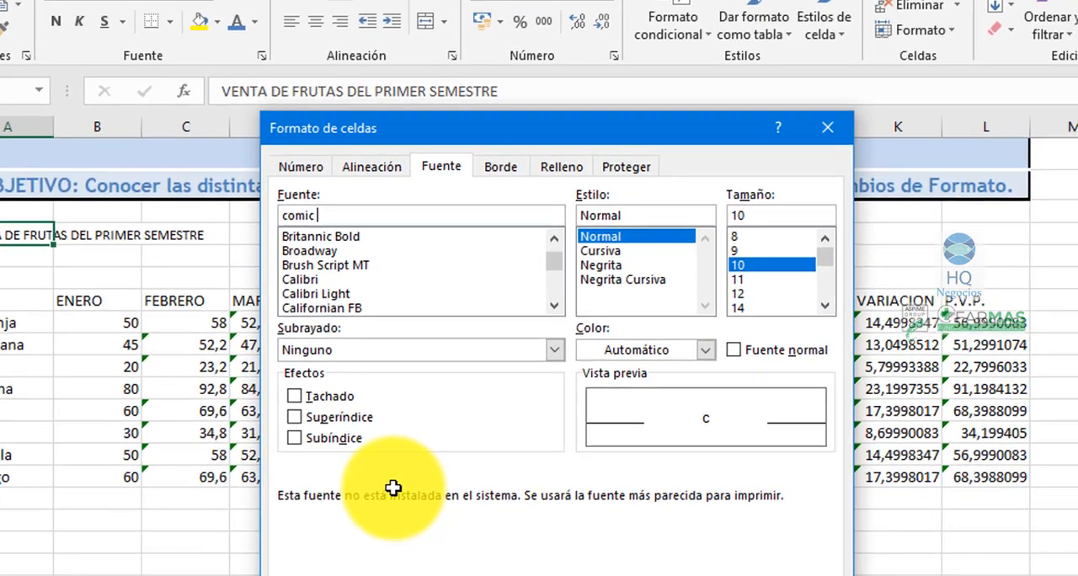
type("sans")
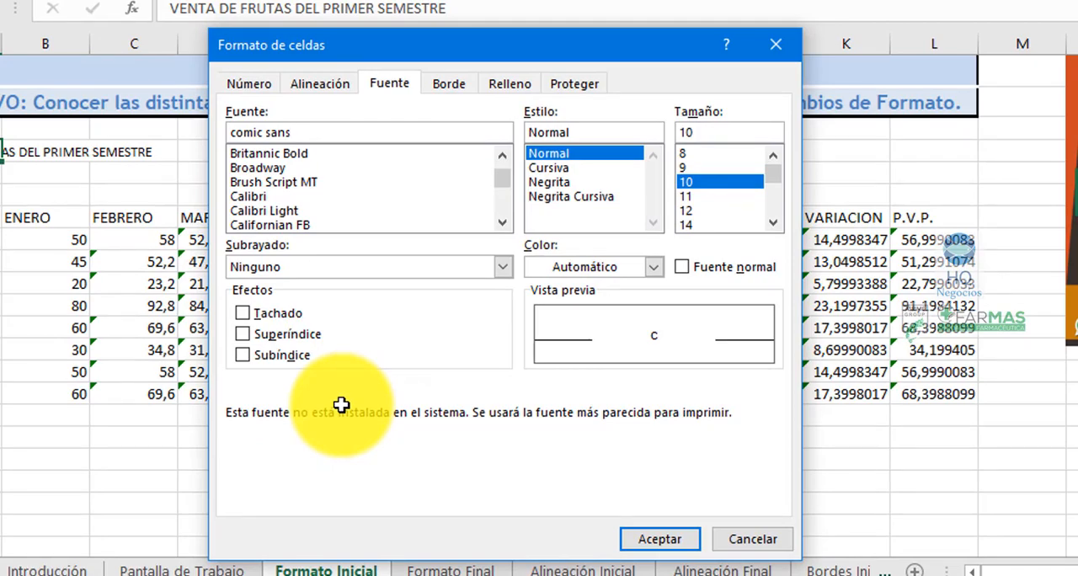
key("Return")
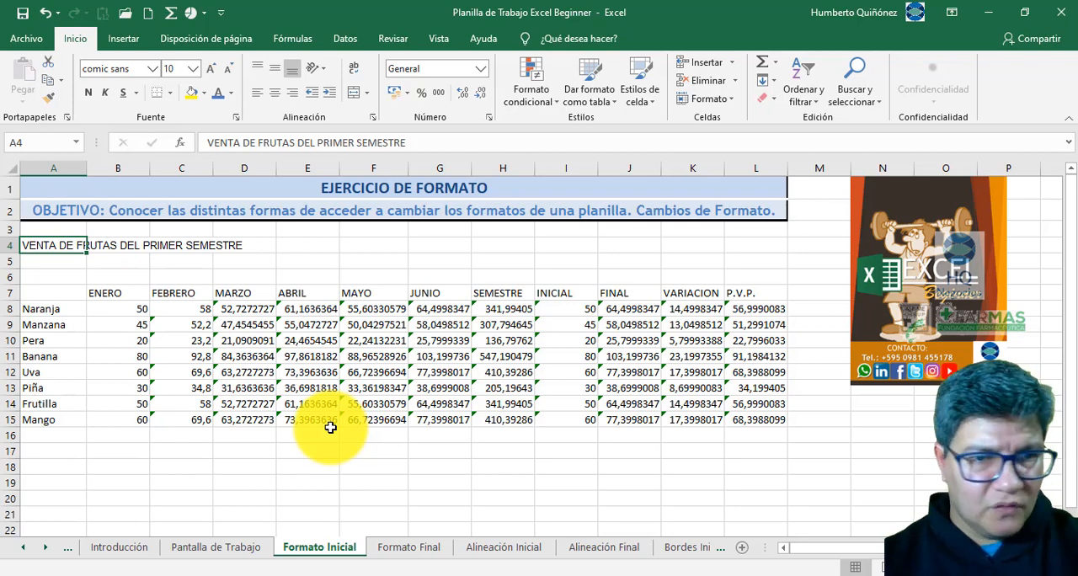
- Reopen the Format Cells font settings for A4 and choose Comic Sans MS from the available fonts
key("ctrl+1")
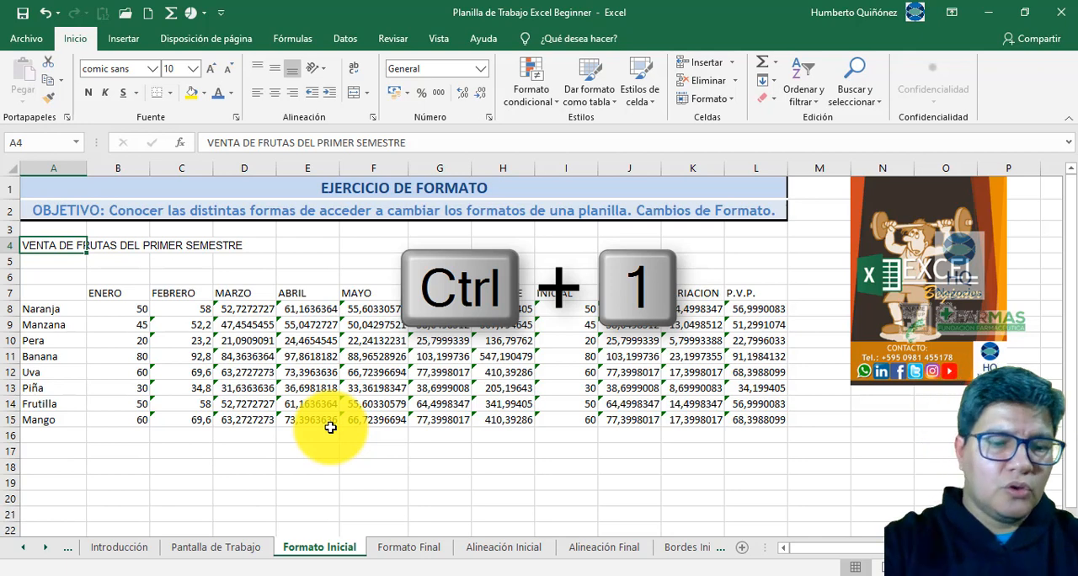
key("ctrl+1")
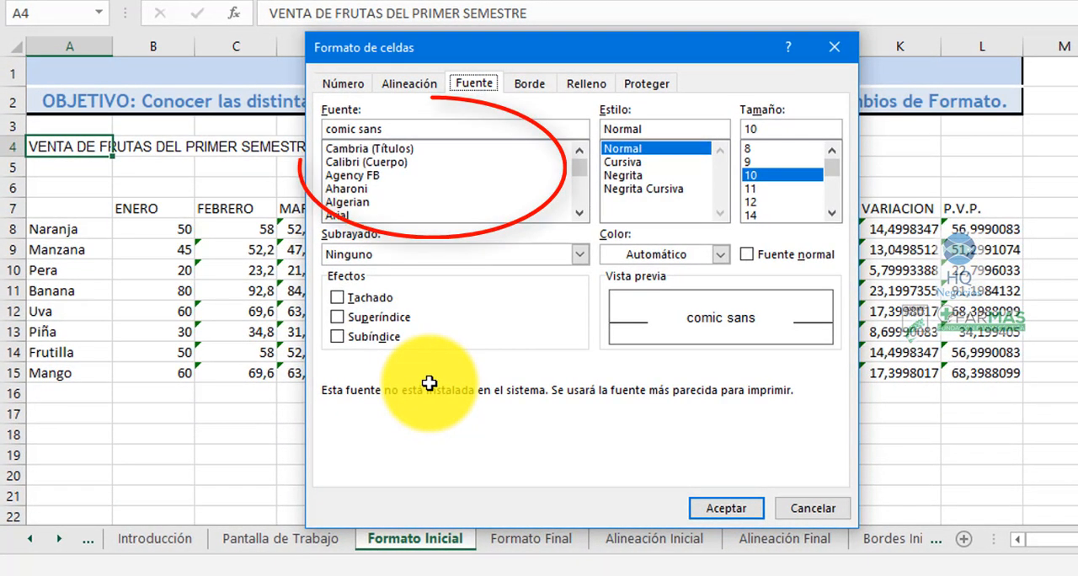
key("Tab")
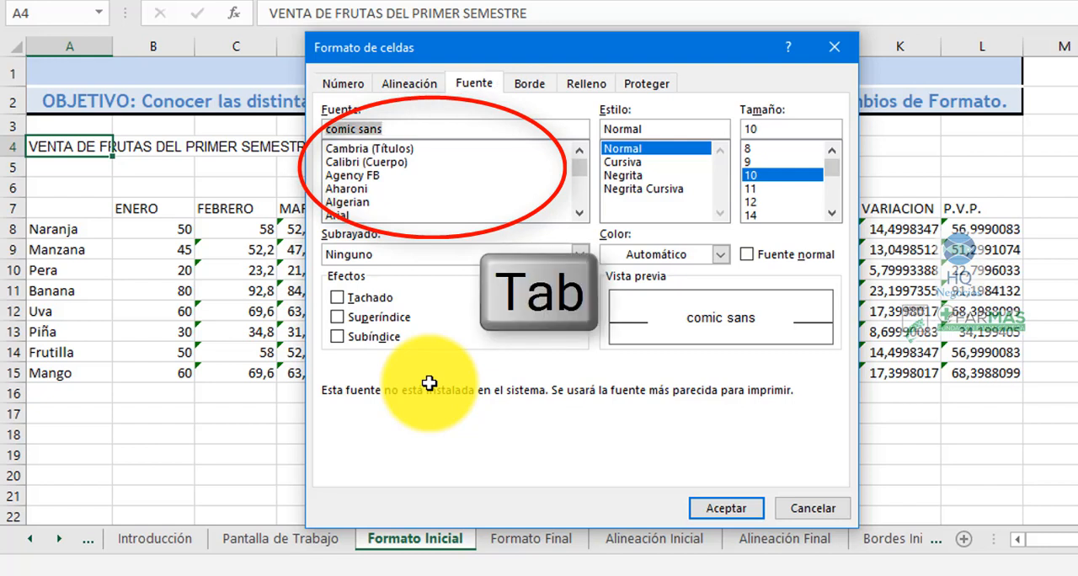
key("Down")
key("Down")
key("Down")
key("Down")
key("Down")
key("Down")
key("Down")
key("Down")
key("Down")
key("Down")
key("Down")
key("Down")
key("Down")
key("Down")
key("Down")
key("Down")
key("Down")
key("Down")
key("Down")
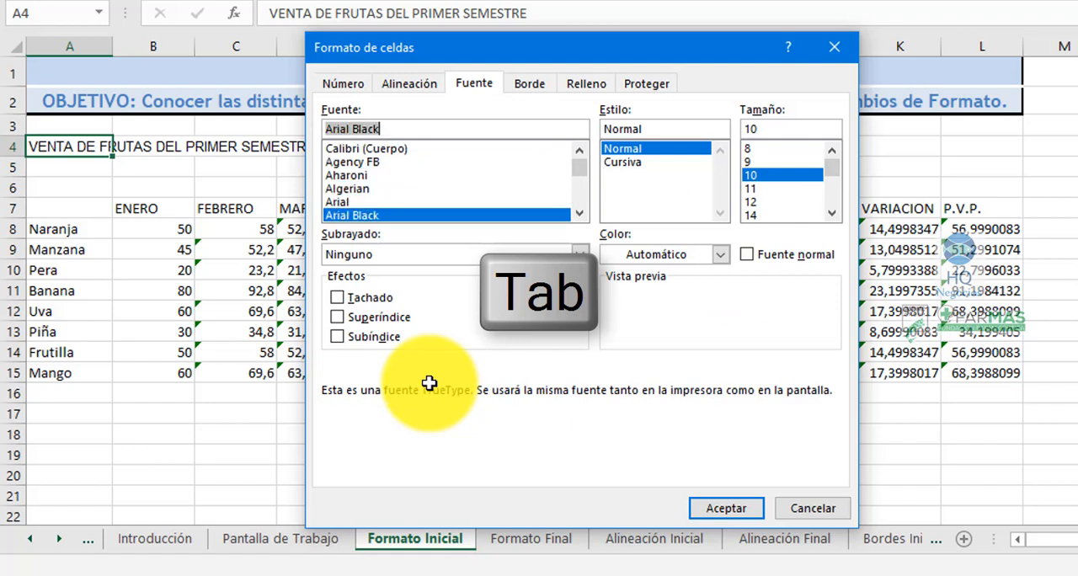
key("Down")
key("Down")
key("Down")
key("Down")
key("Down")
key("Down")
key("Down")
key("Down")
key("Down")
key("Down")
key("Down")
key("Down")
key("Down")
key("Down")
key("Down")
key("Down")
key("Down")
key("Down")
key("Down")
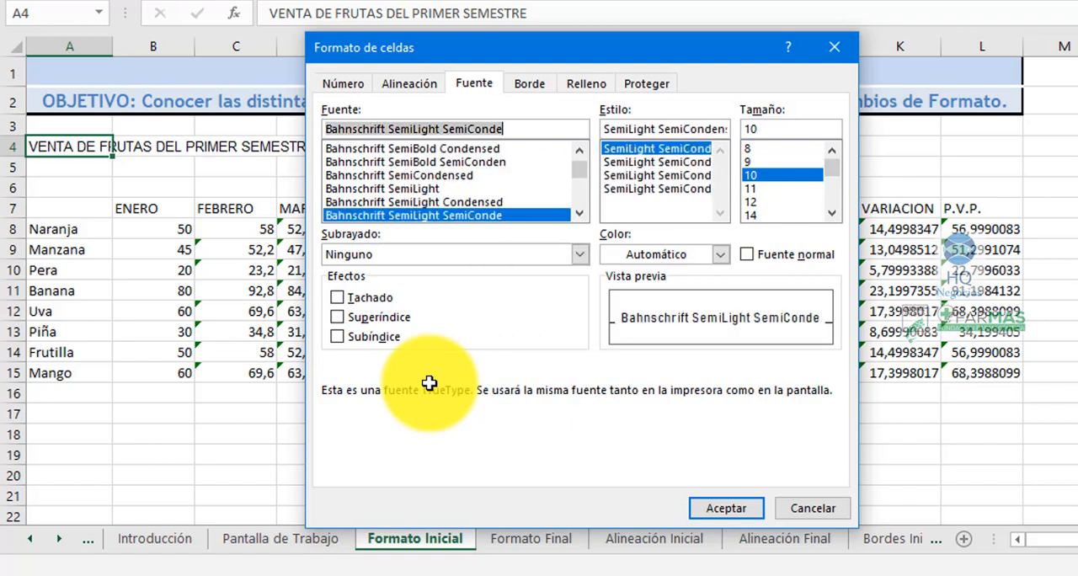
key("Down")
key("Down")
key("Down")
key("Down")
key("Down")
key("Down")
key("Down")
key("Down")
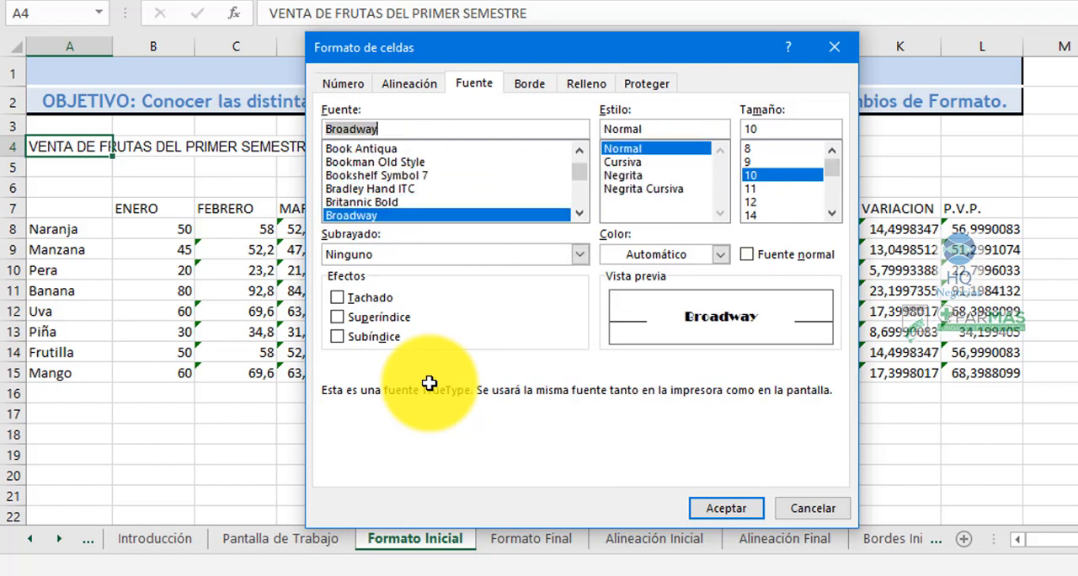
key("Down")
key("Down")
key("Down")
key("Down")
key("Down")
key("Down")
key("Down")
key("Down")
key("Down")
key("Down")
key("Down")
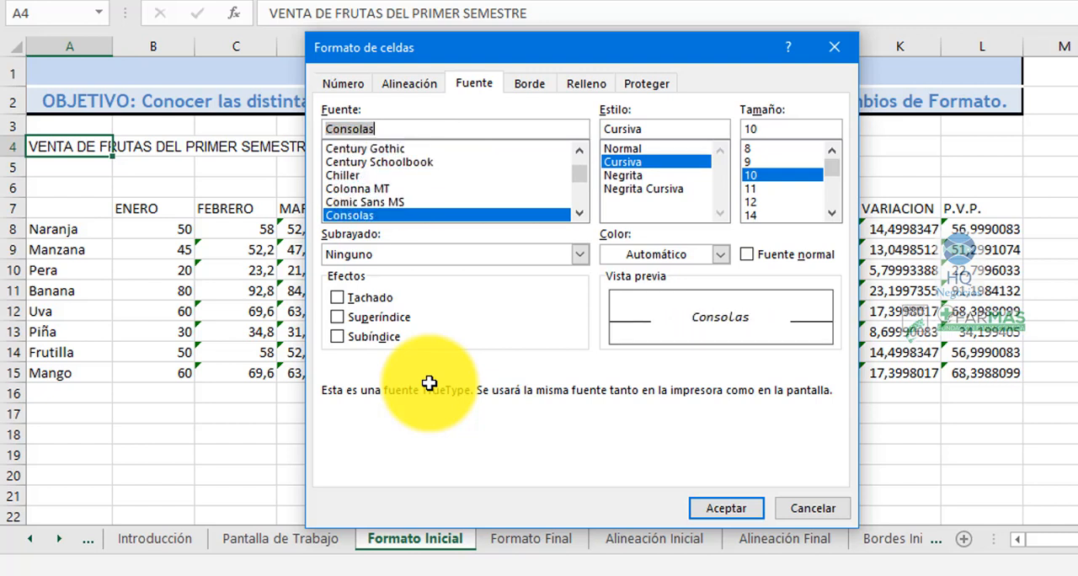
key("Down")
key("Up")
key("Up")
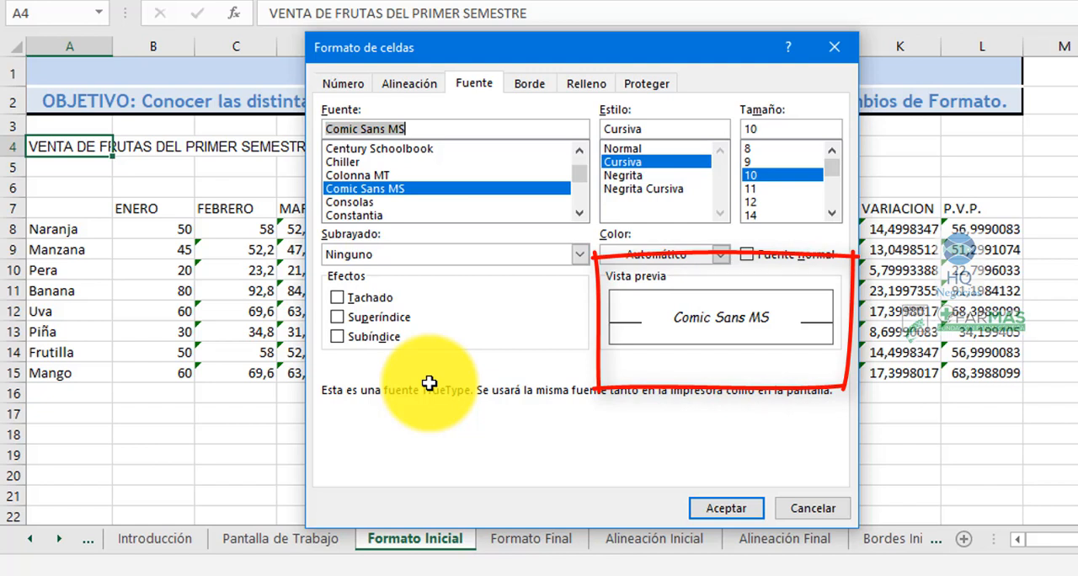
- Set the title's font style to Negrita and its size to 12, and apply the font settings to A4
key("Tab")
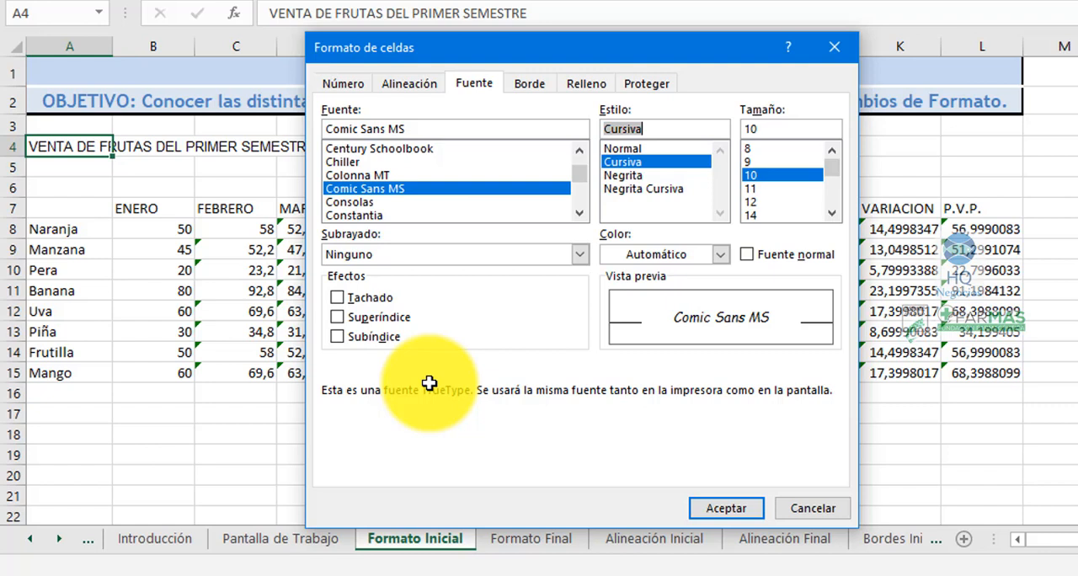
key("Down")
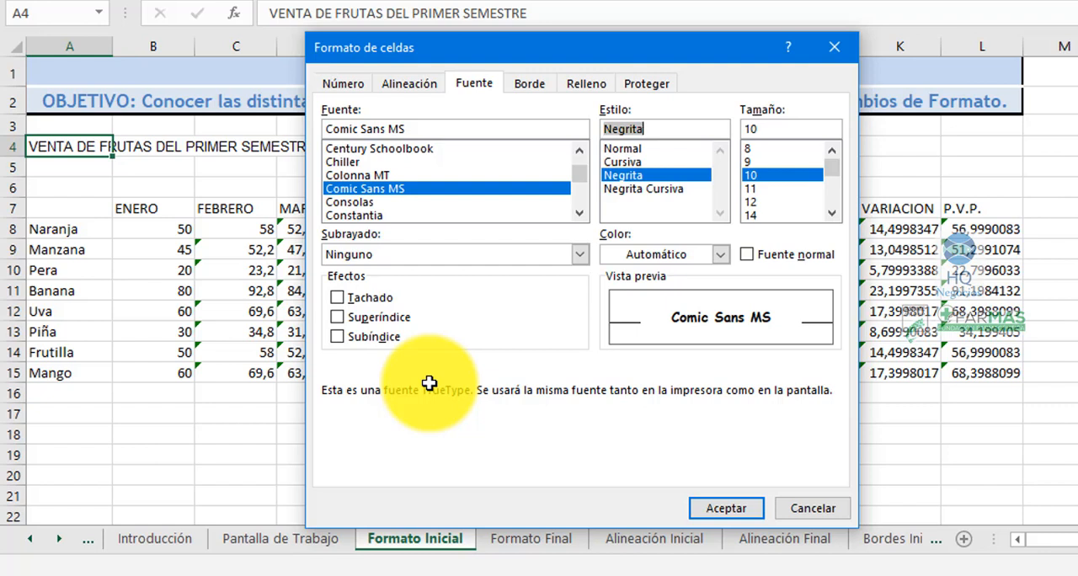
key("Tab")
key("Down")
key("Down")
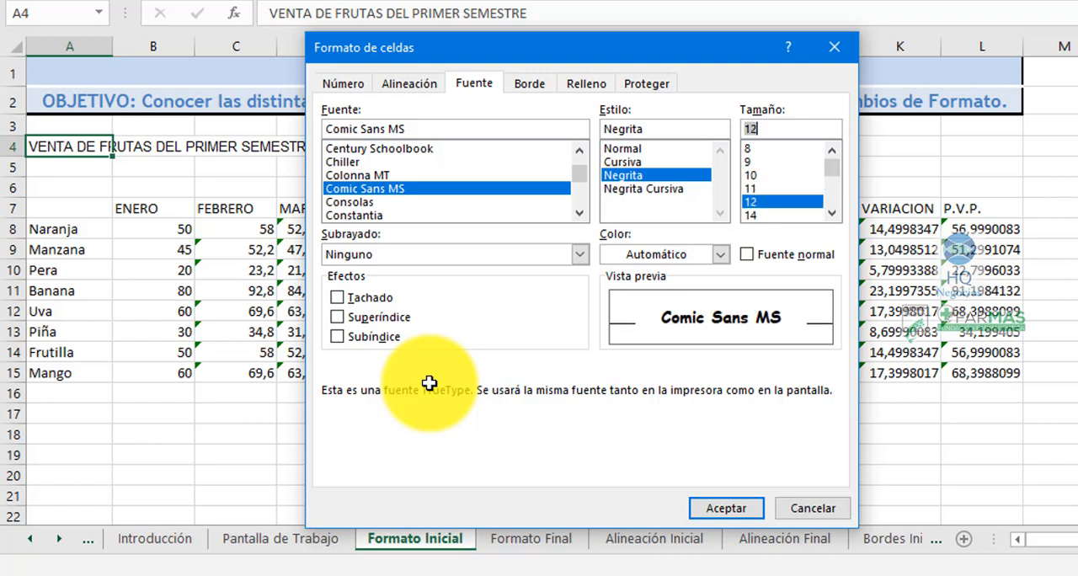
key("Tab")
key("Tab")
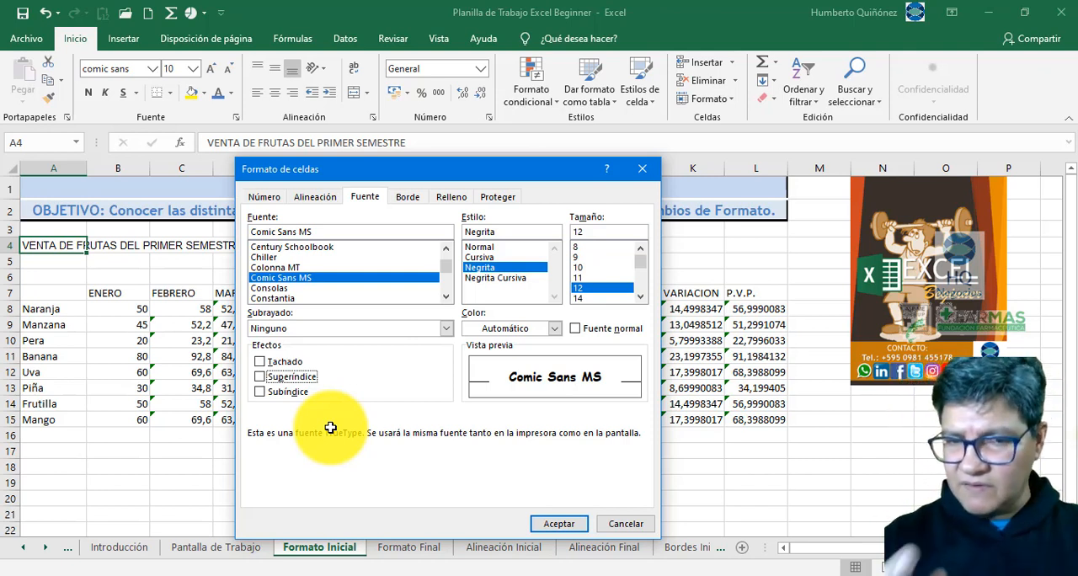
key("Return")
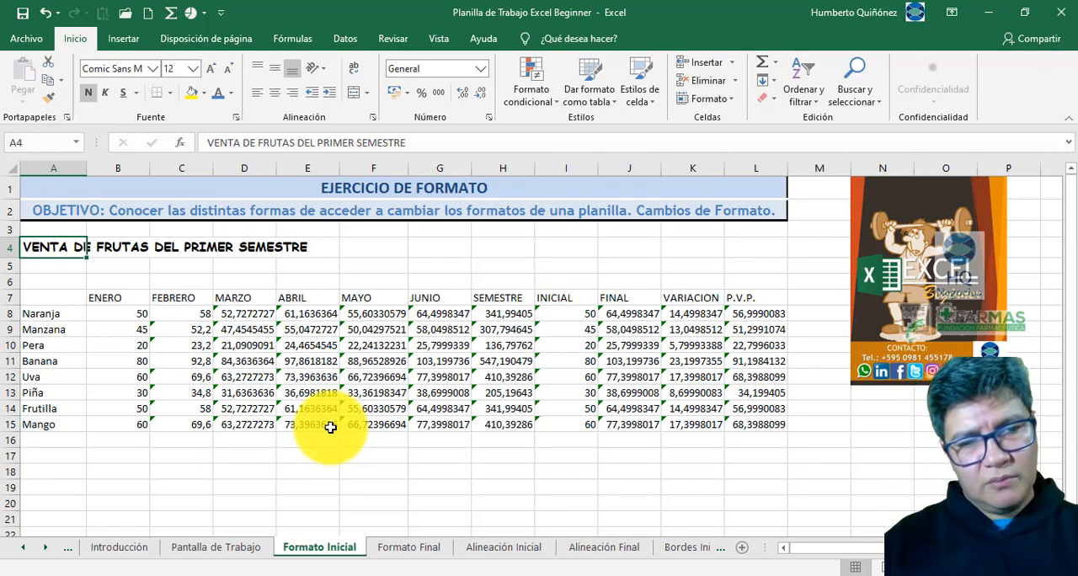
- Reopen the font settings for A4, try the Superíndice effect on the title and clear it again
key("ctrl+1")
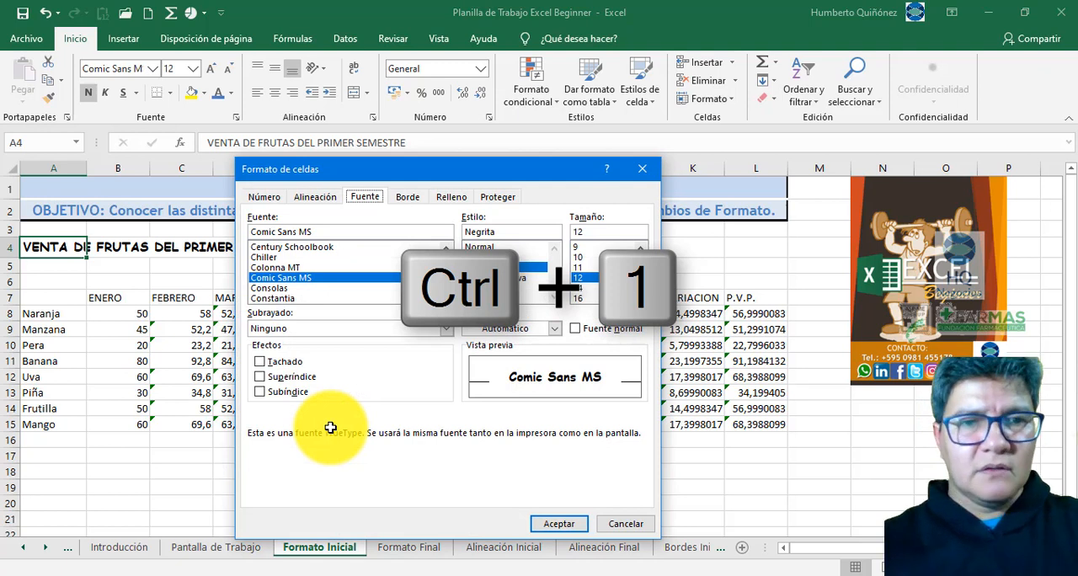
key("Tab")
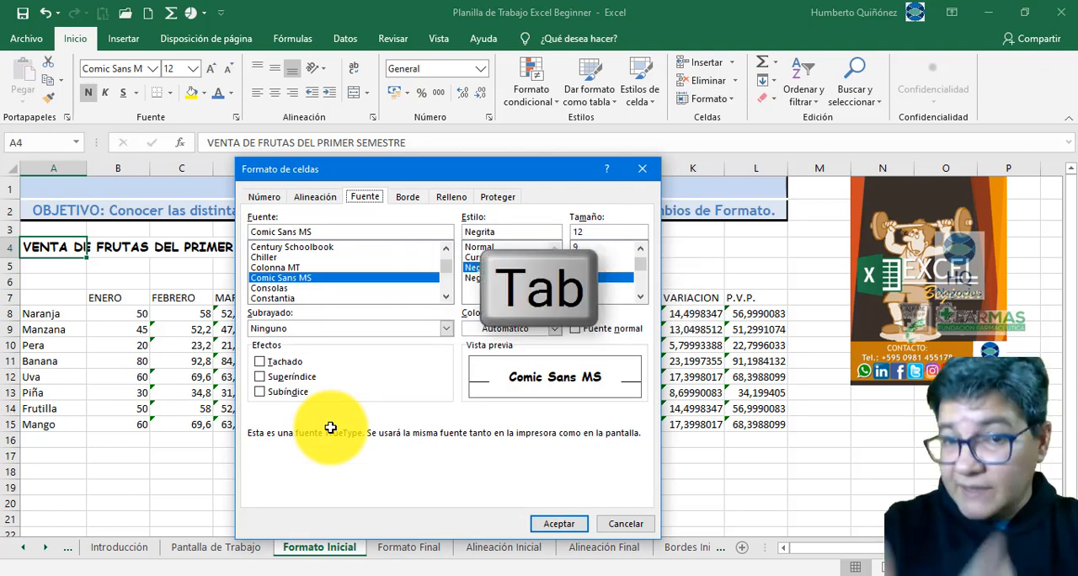
key("Tab")
key("Tab")
key("Tab")
key("Tab")
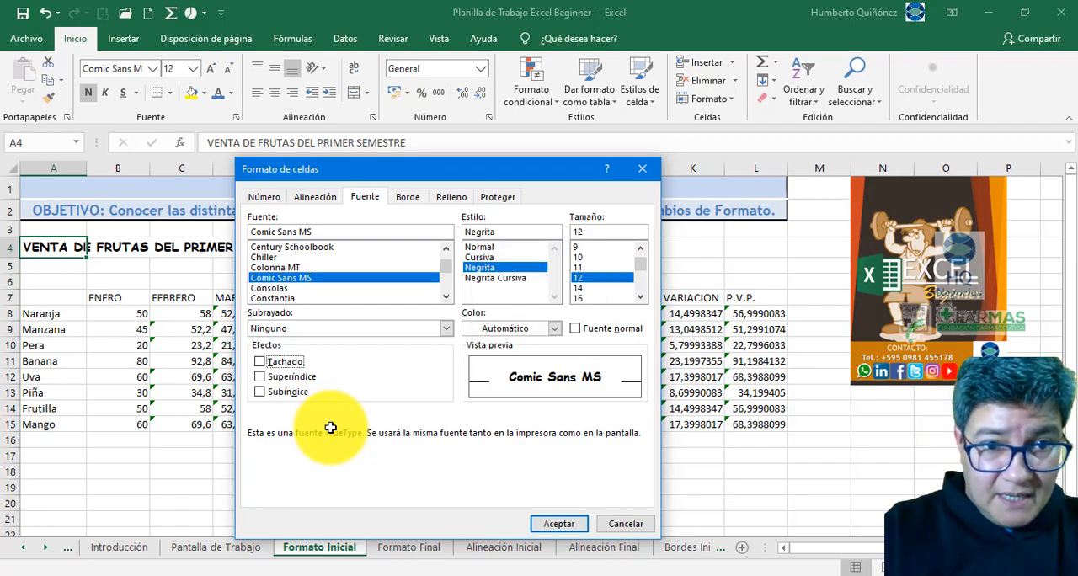
key("Tab")
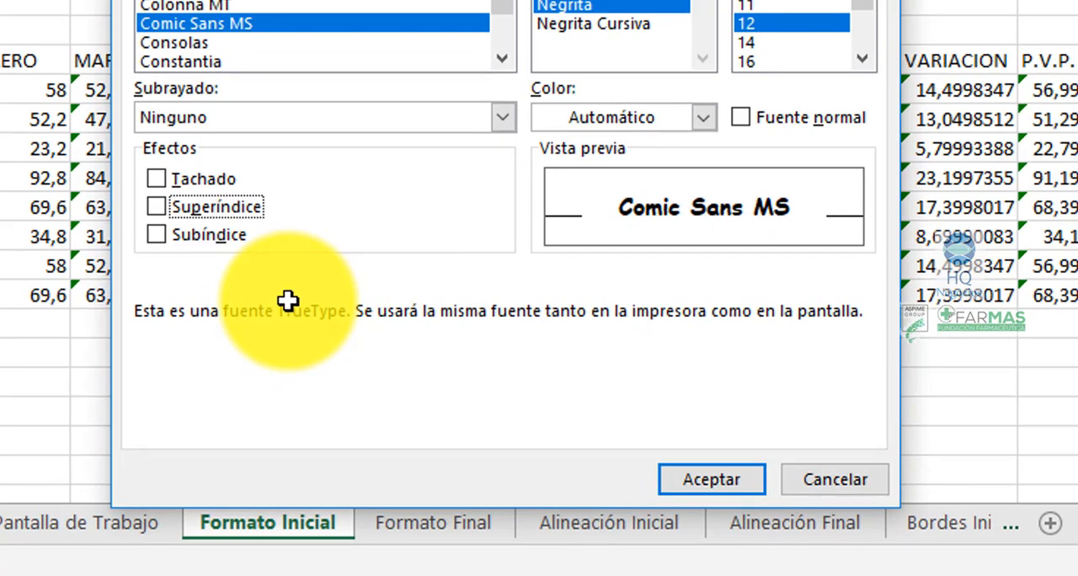
key("space")
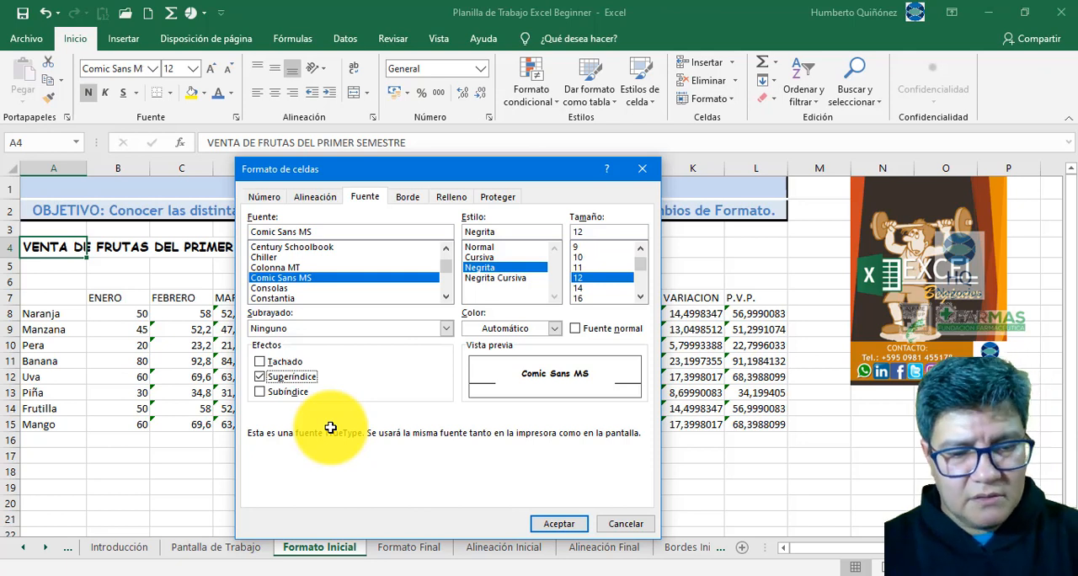
key("space")
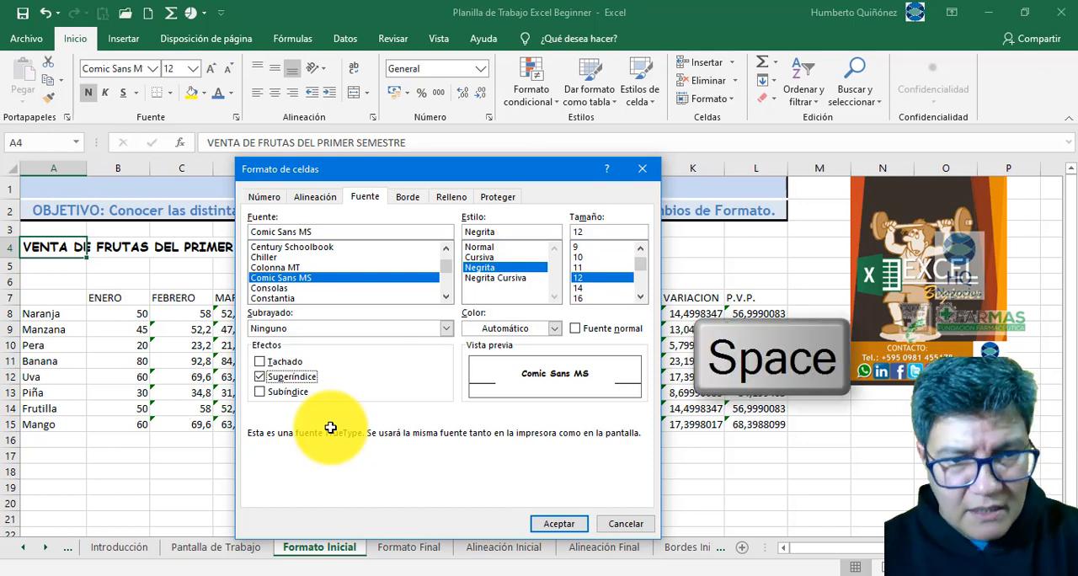
key("space")
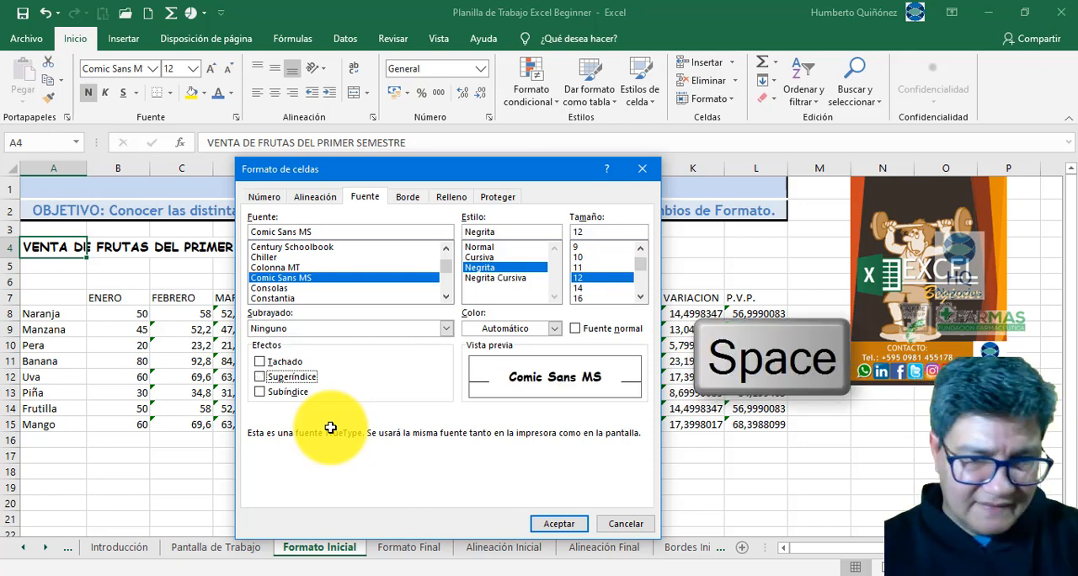
- Set the title's font color in A4 to the medium blue theme color and apply the font settings
key("Tab")
key("Tab")
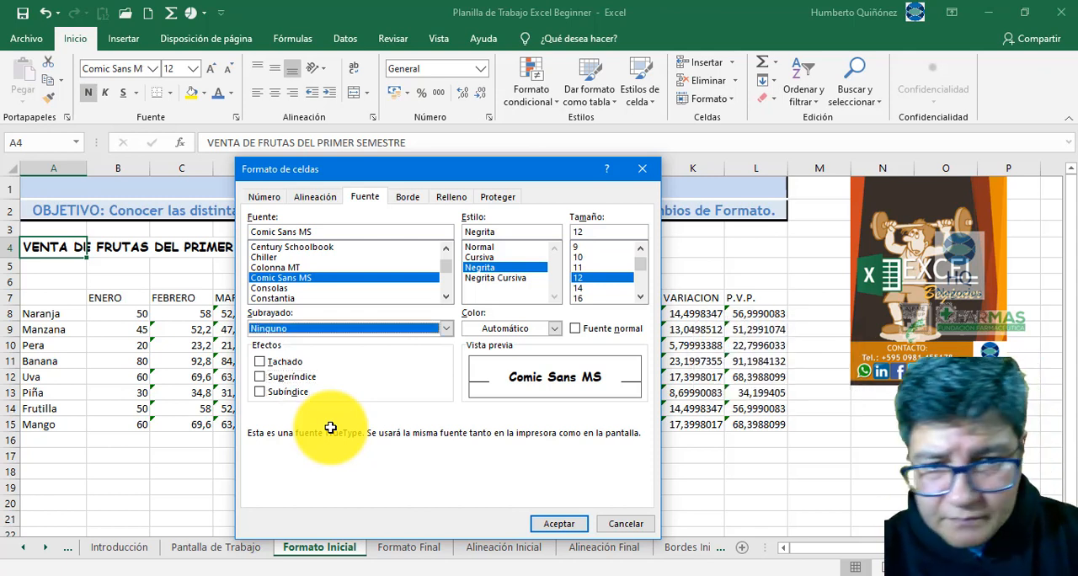
key("Tab")
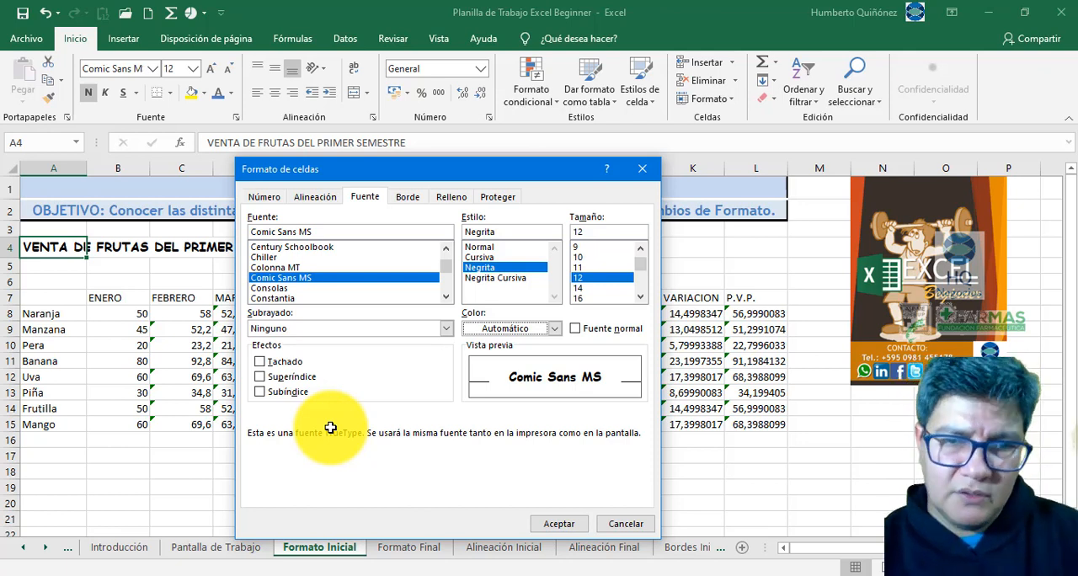
key("alt+Down")
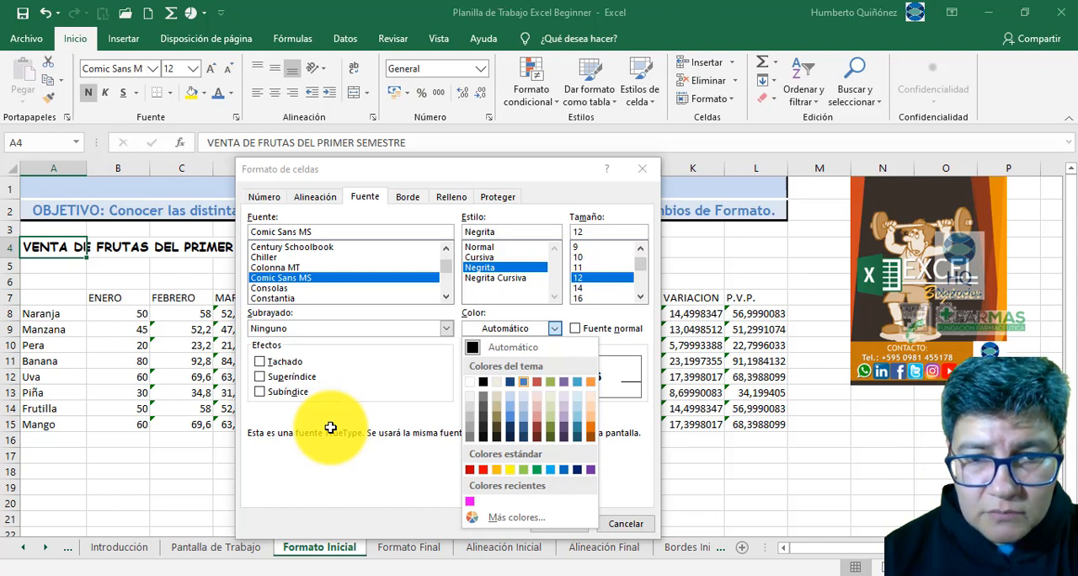
key("Up")
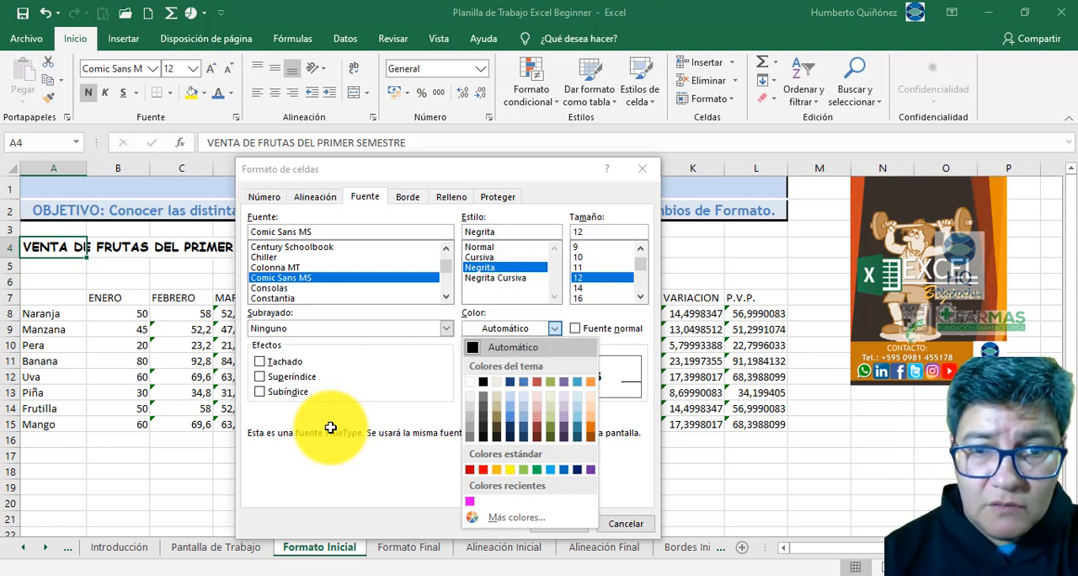
key("Down")
key("Left")
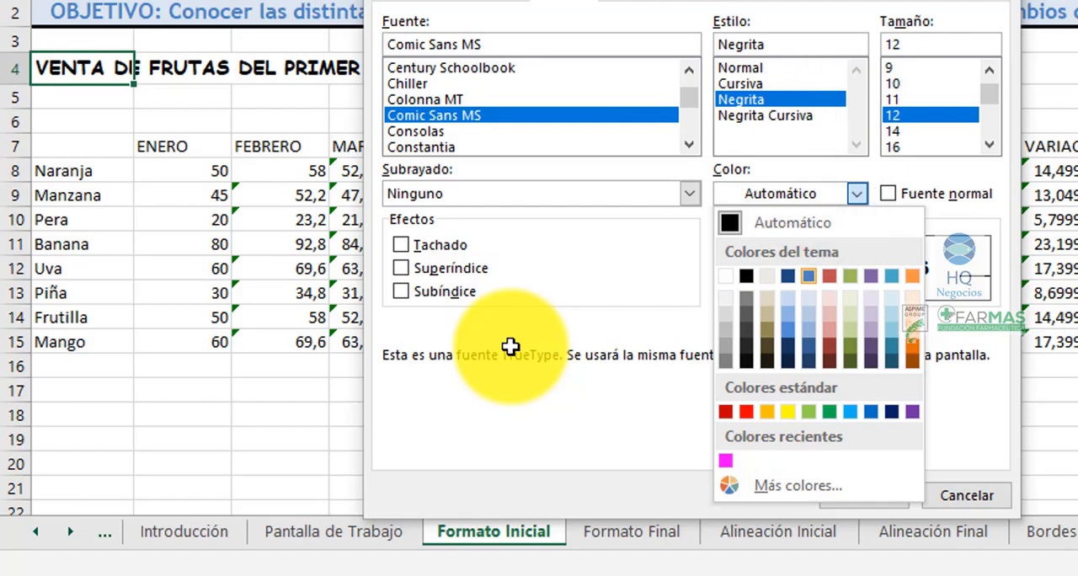
key("space")
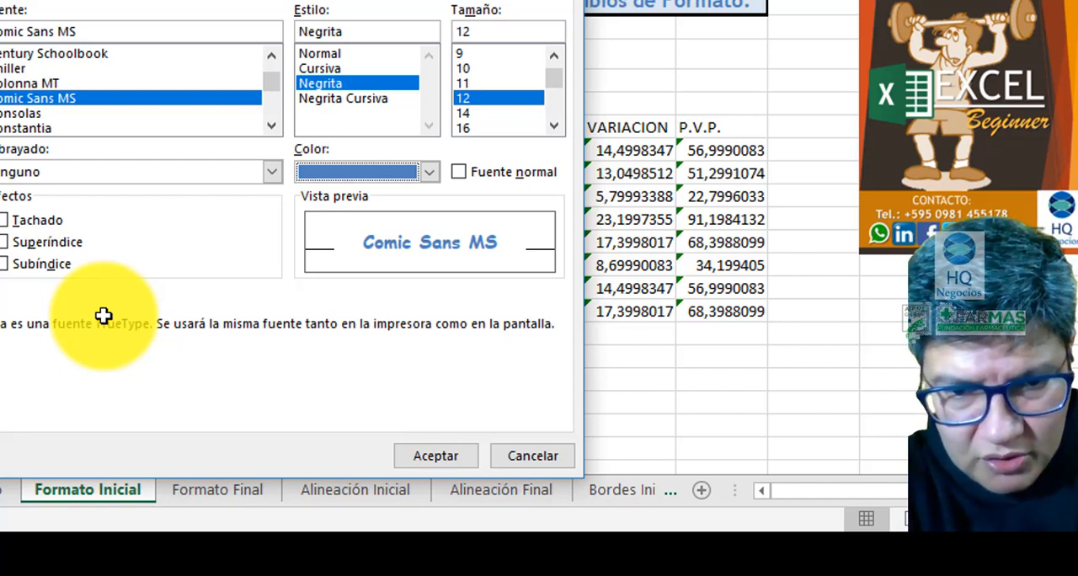
key("Tab")
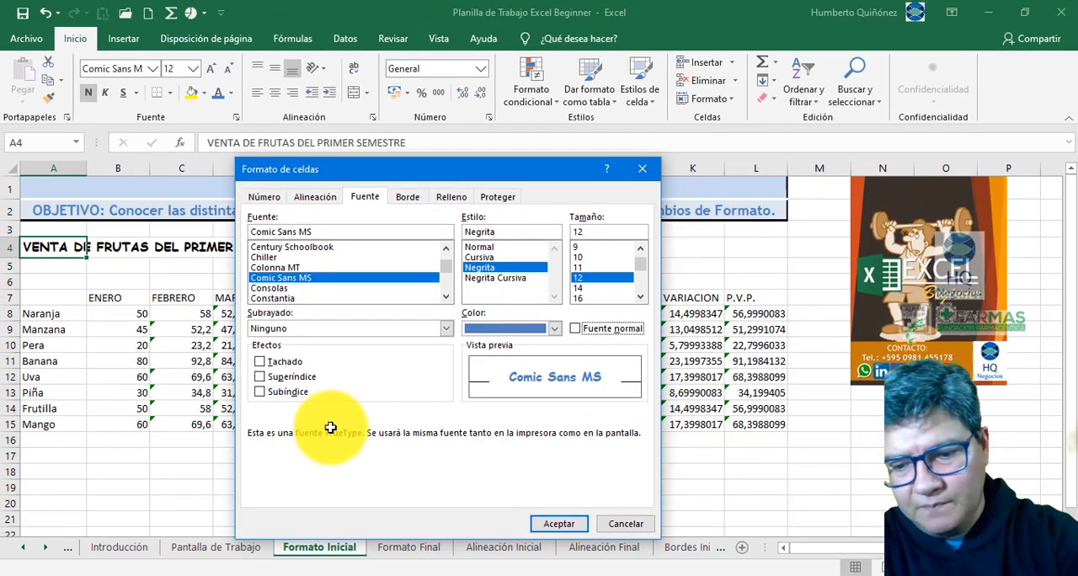
key("Return")
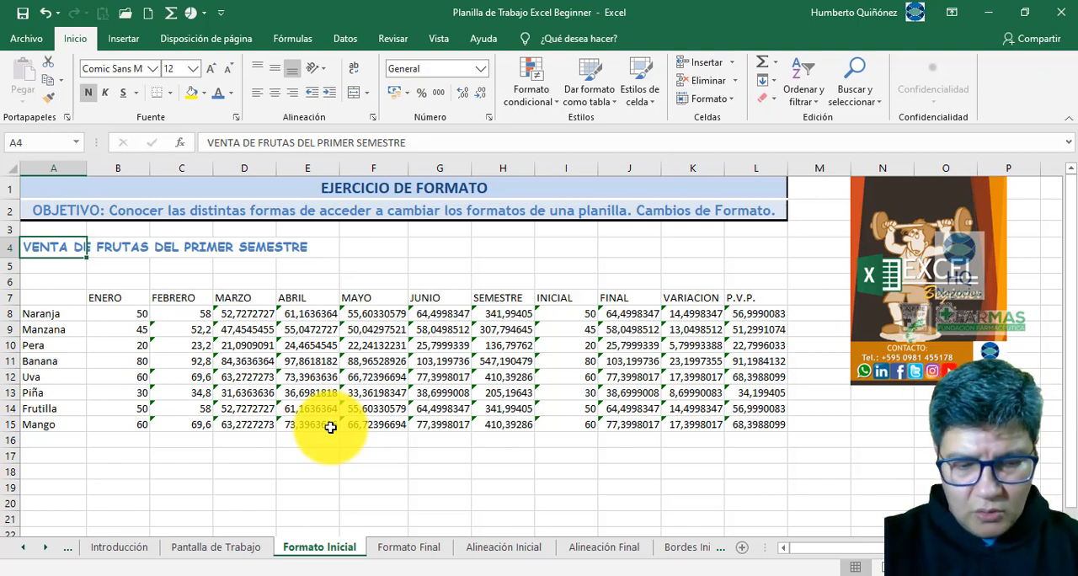
- Compare the title in A4 and the headings starting at B7 between the Formato Inicial and Formato Final sheets
key("ctrl+Page_Down")
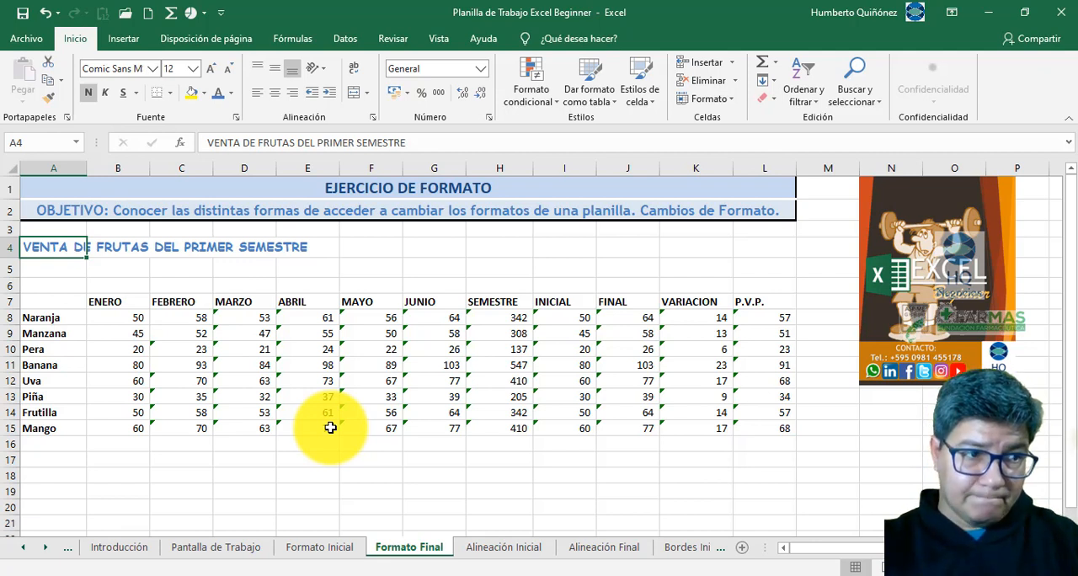
key("ctrl+Page_Up")
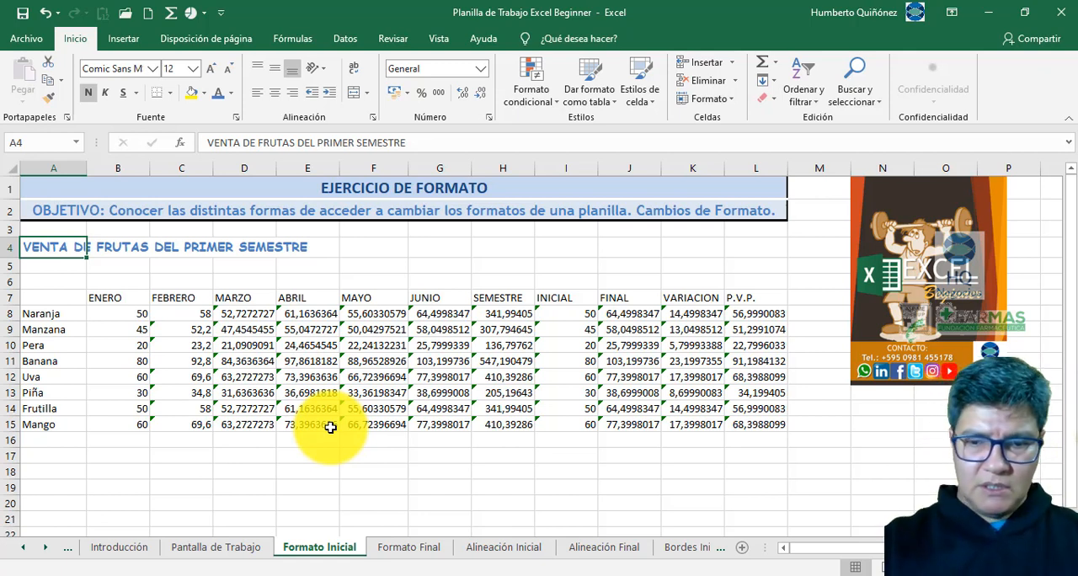
key("ctrl+Page_Down")
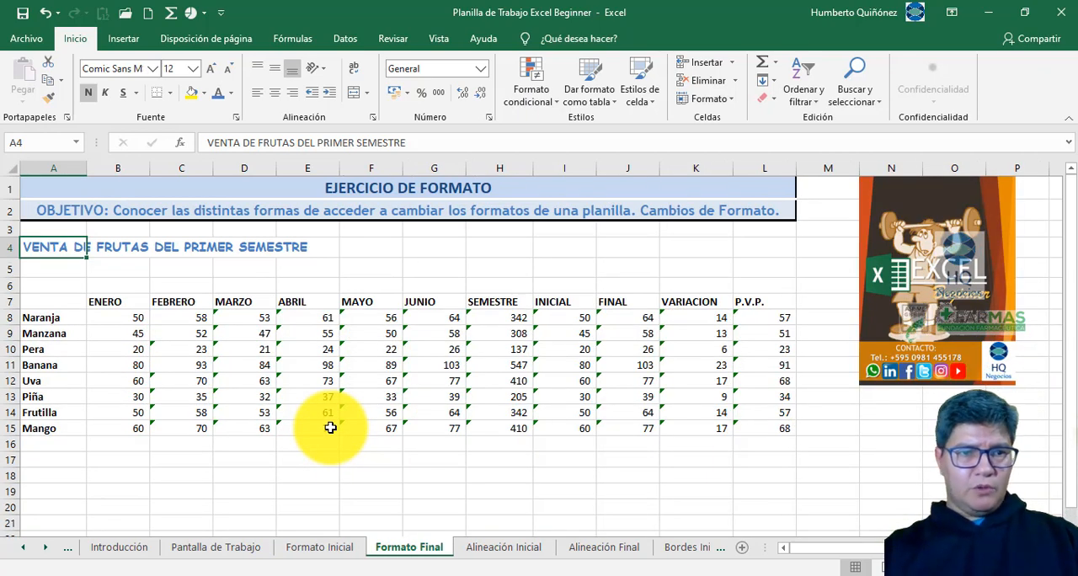
key("Down")
key("Down")
key("Down")
key("Right")
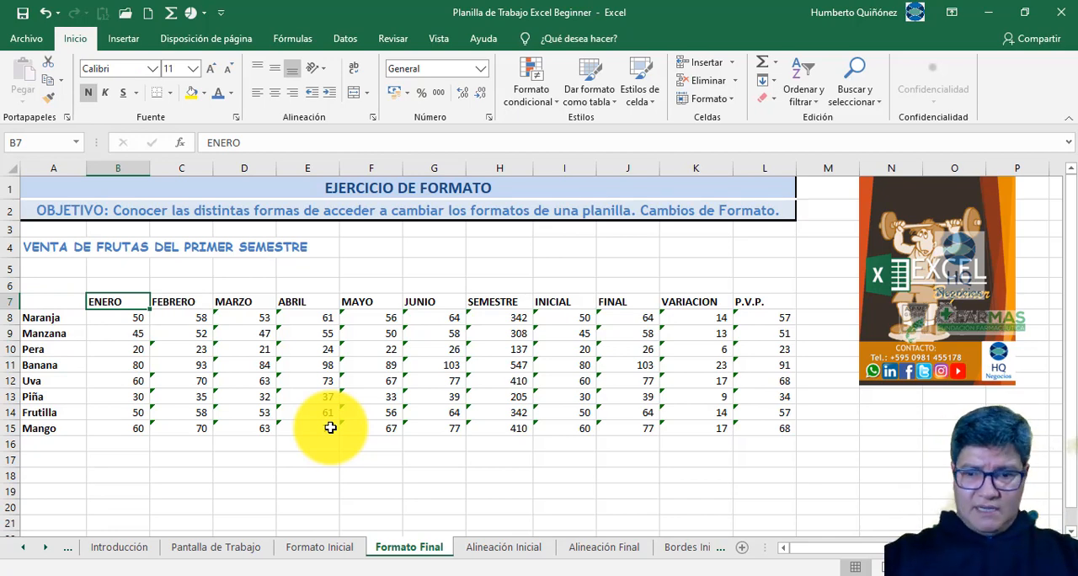
key("ctrl+Page_Up")
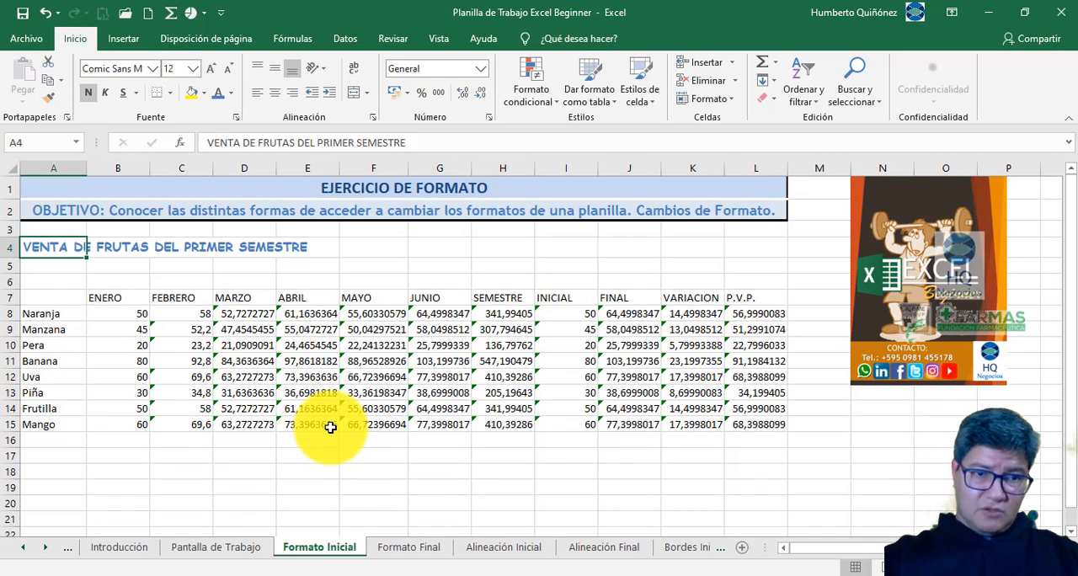
key("ctrl+Page_Down")
key("ctrl+Page_Up")
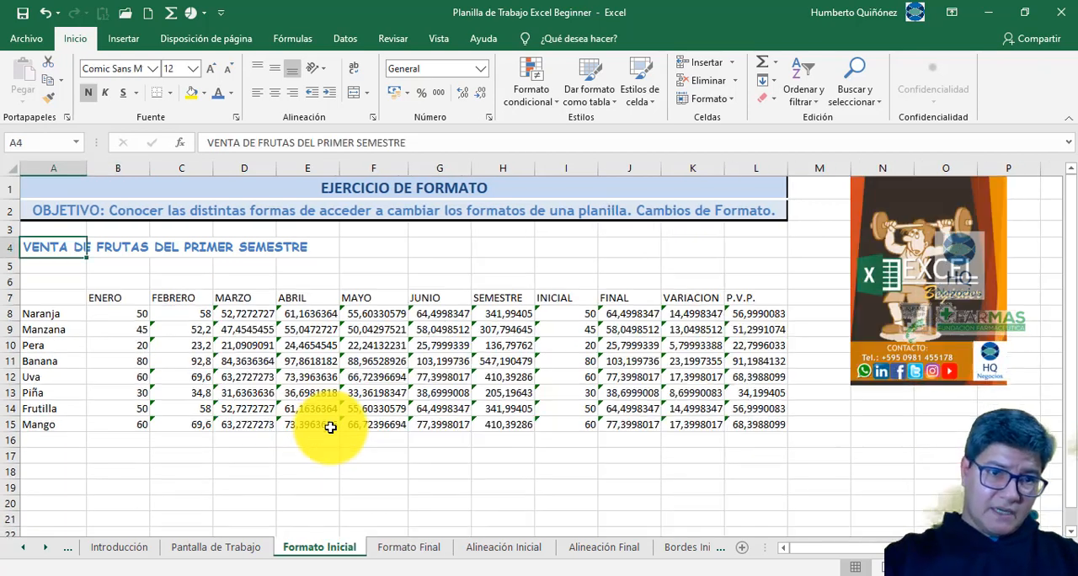
key("ctrl+Page_Down")
key("ctrl+Page_Up")
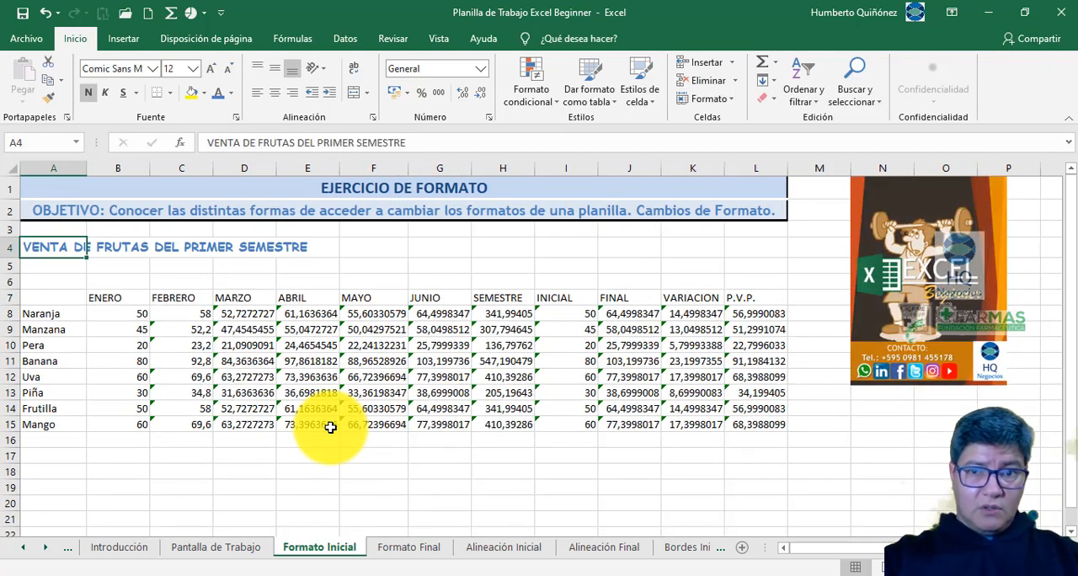
key("ctrl+Page_Down")
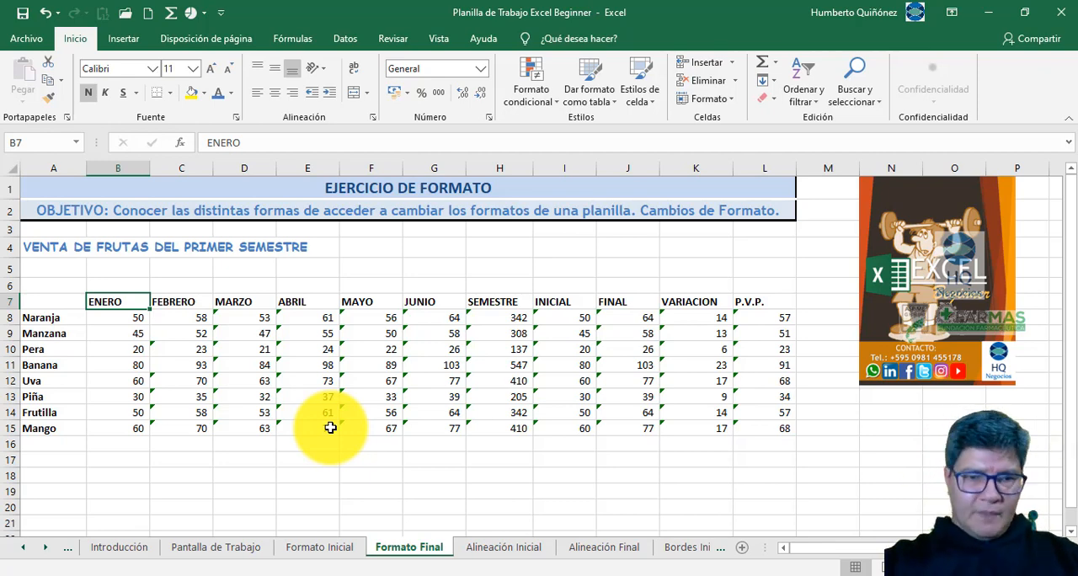
key("ctrl+Page_Up")
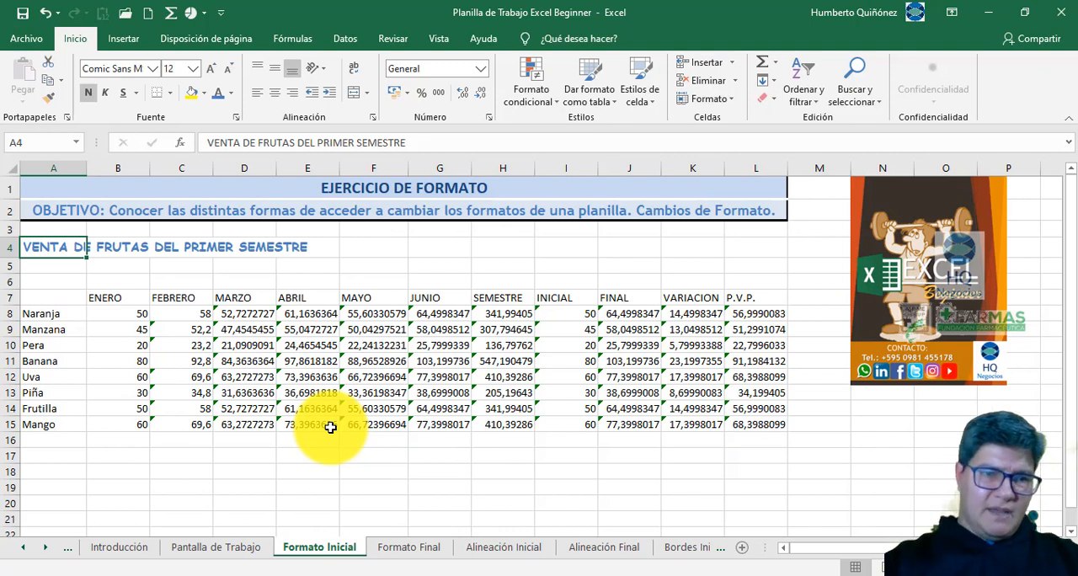
- Select the column headings from ENERO to P.V.P. (B7:L7) on the Formato Inicial sheet
key("Down")
key("Down")
key("Down")
key("Right")
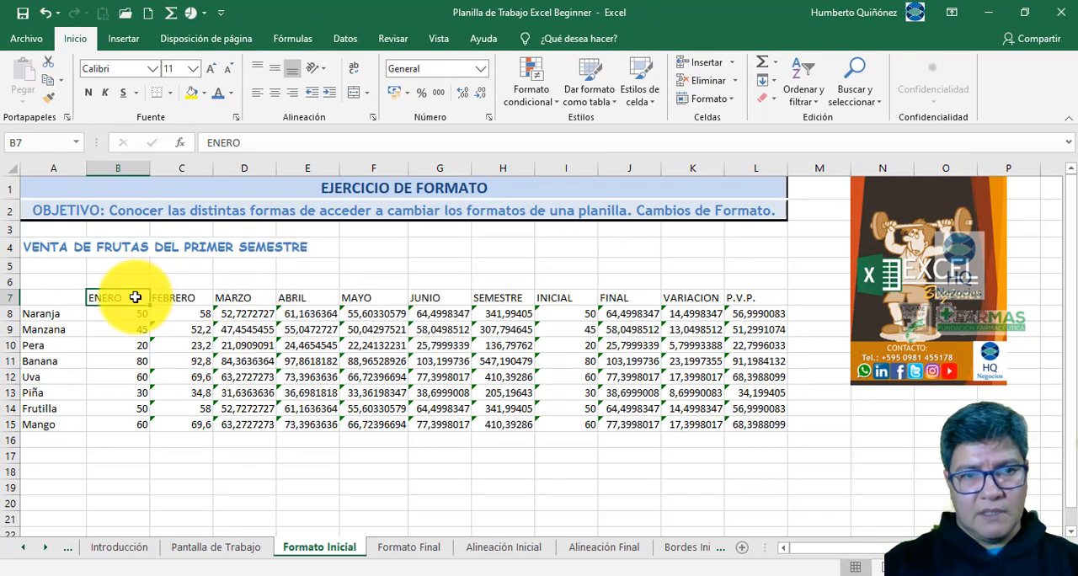
left_click_drag(135, 297, 753, 297)
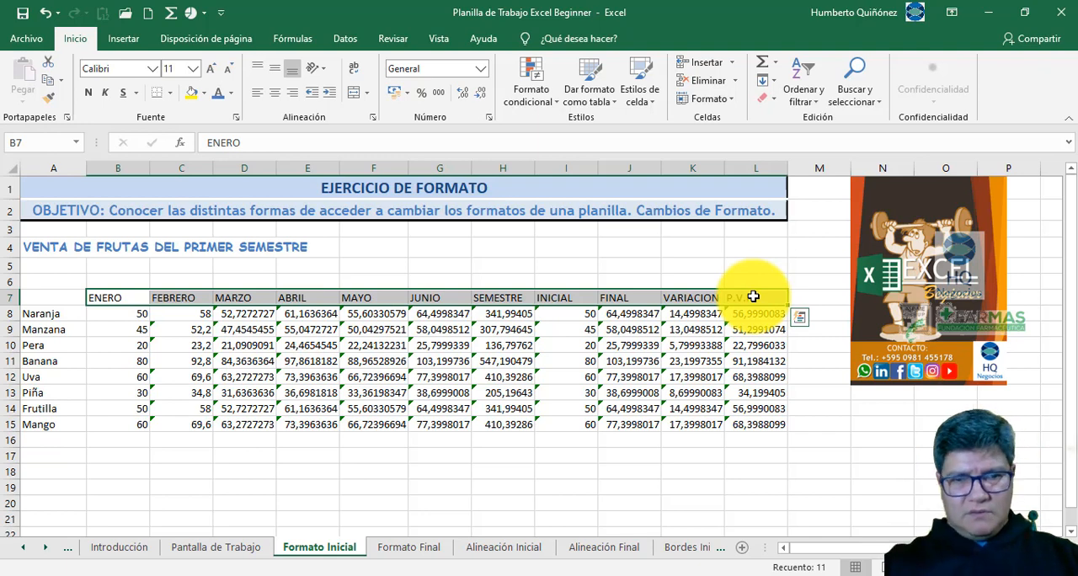
- On the Formato Final sheet, select the whole heading range B7:L7 at once and return to B7 alone
key("ctrl+Page_Down")
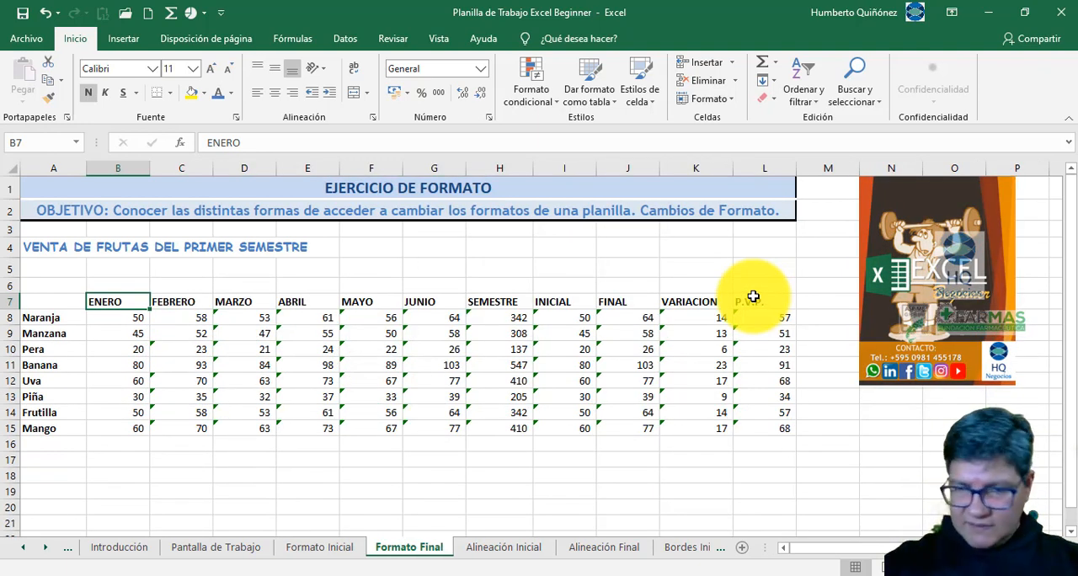
left_click(753, 296, "shift")
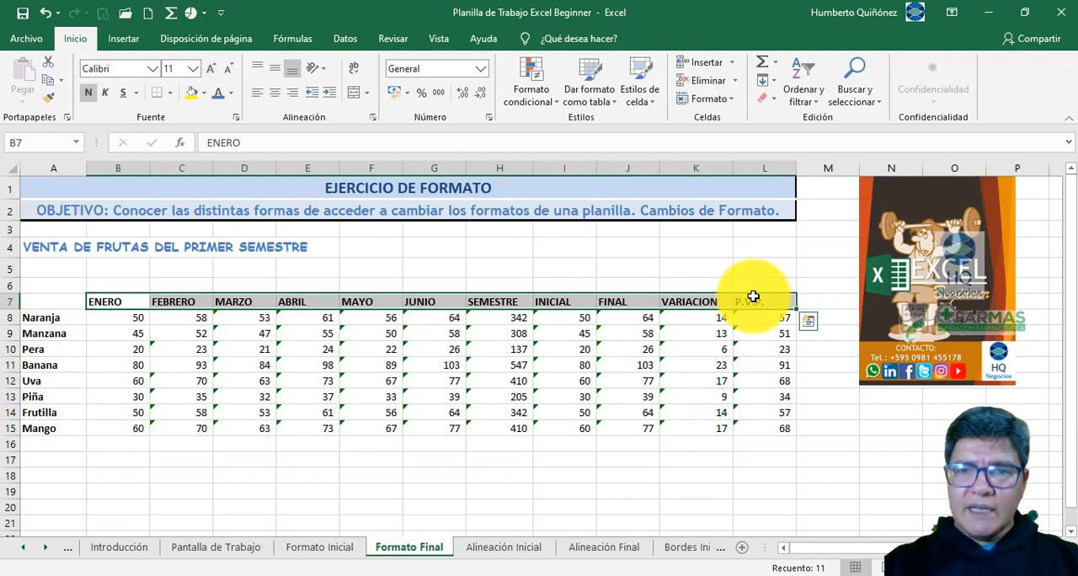
key("Left")
key("Right")
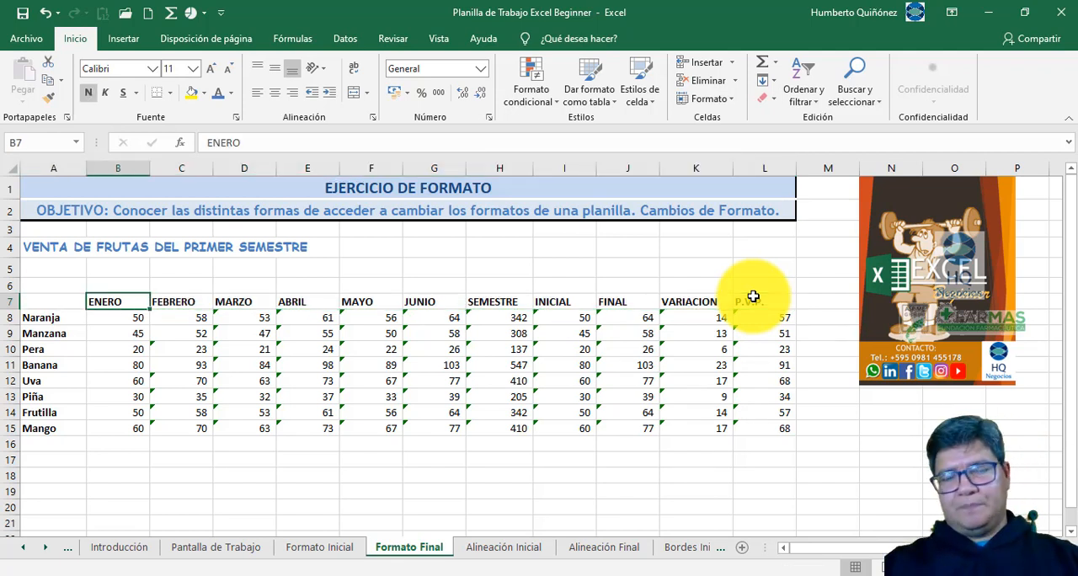
- Extend the selection cell by cell from ENERO in B7 to P.V.P. in L7, and return to B7 alone
key("ctrl+shift+Right")
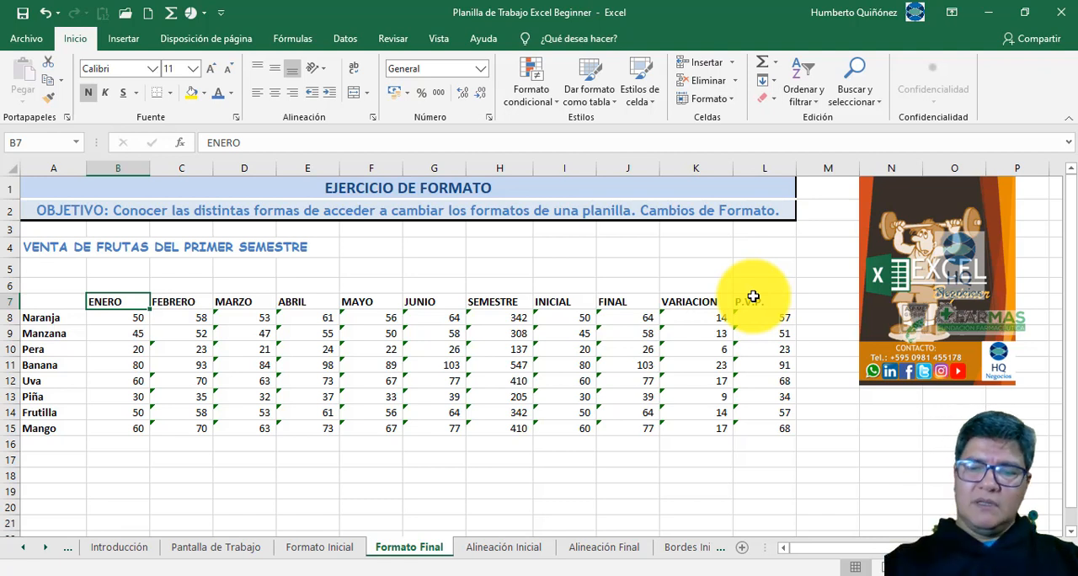
key("shift+Right")
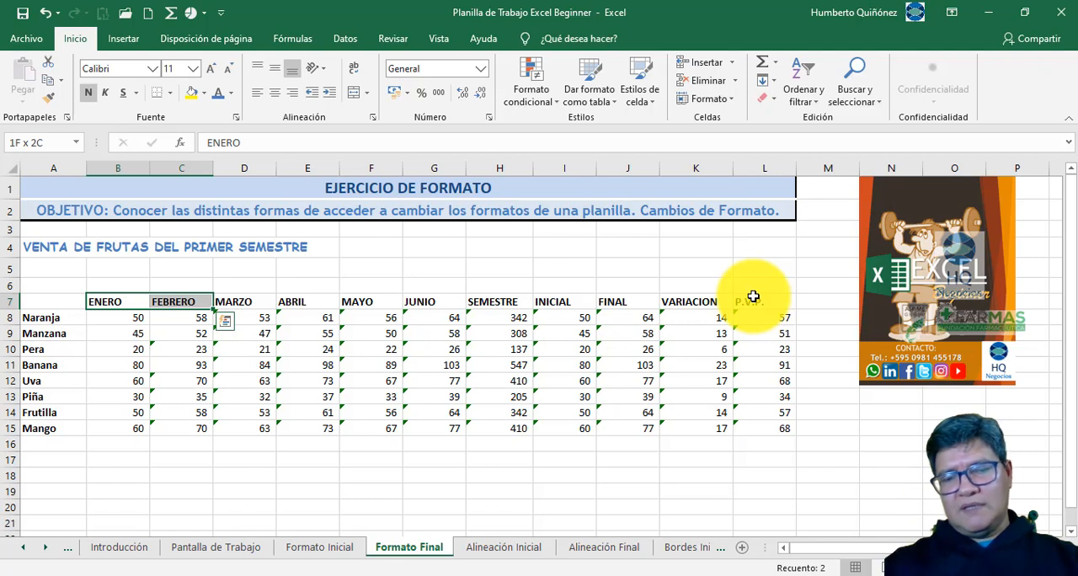
key("shift+Right")
key("shift+Right")
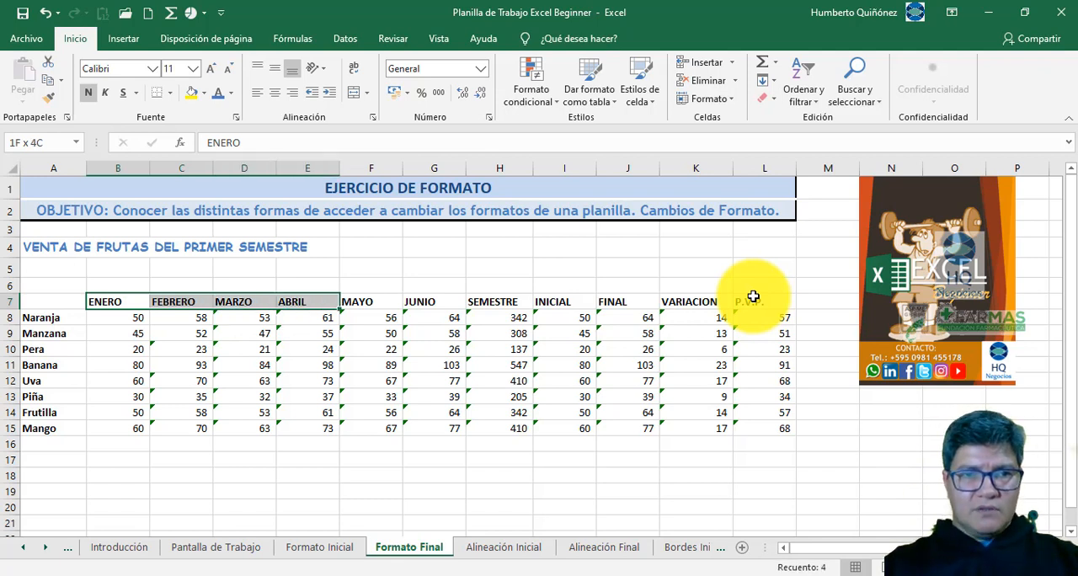
key("shift+Right")
key("shift+Right")
key("shift+Right")
key("shift+Right")
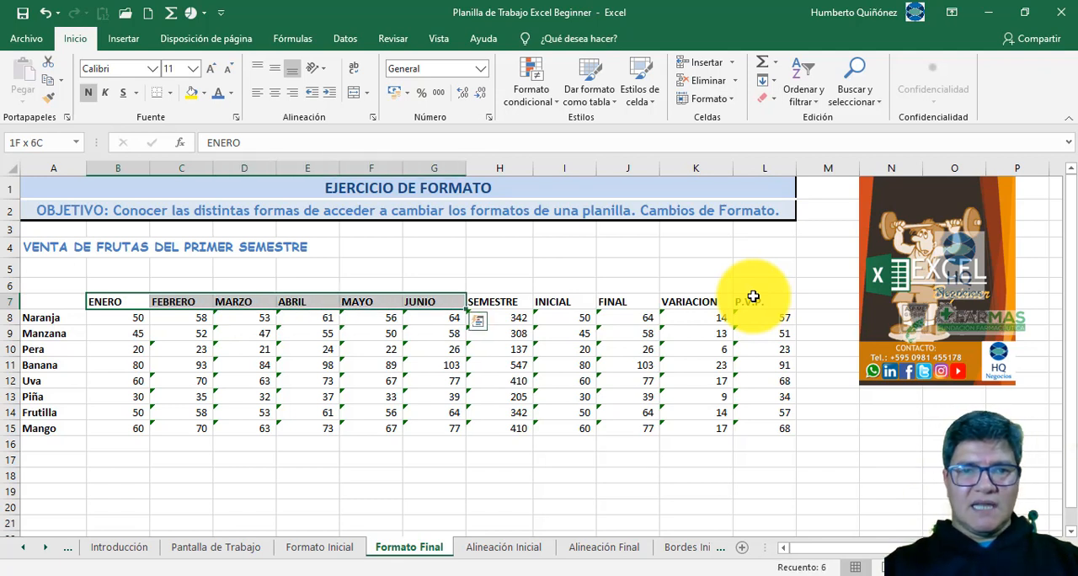
key("shift+Right")
key("shift+Right")
key("shift+Right")
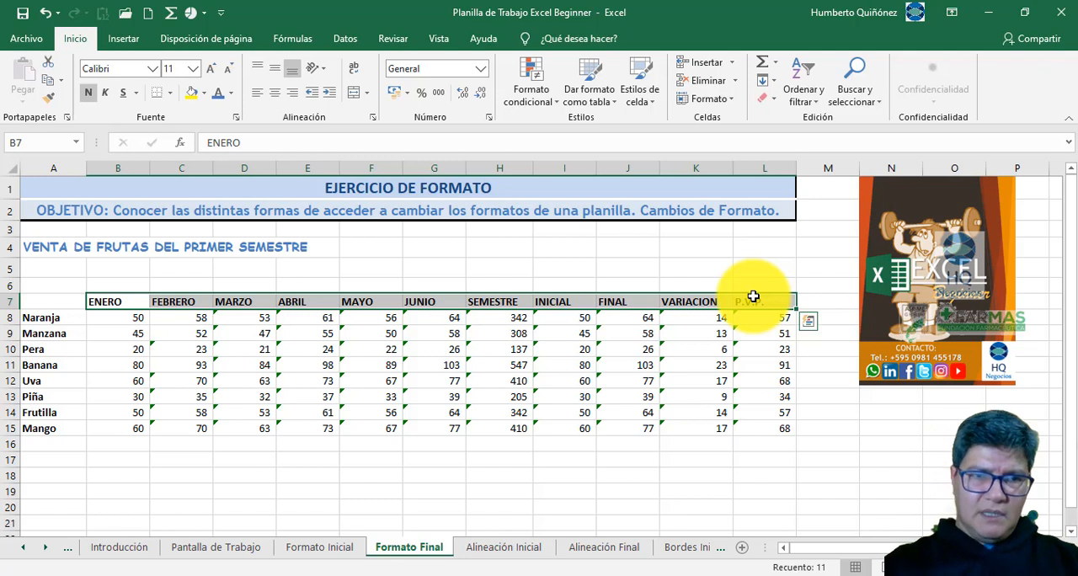
key("Left")
key("Right")
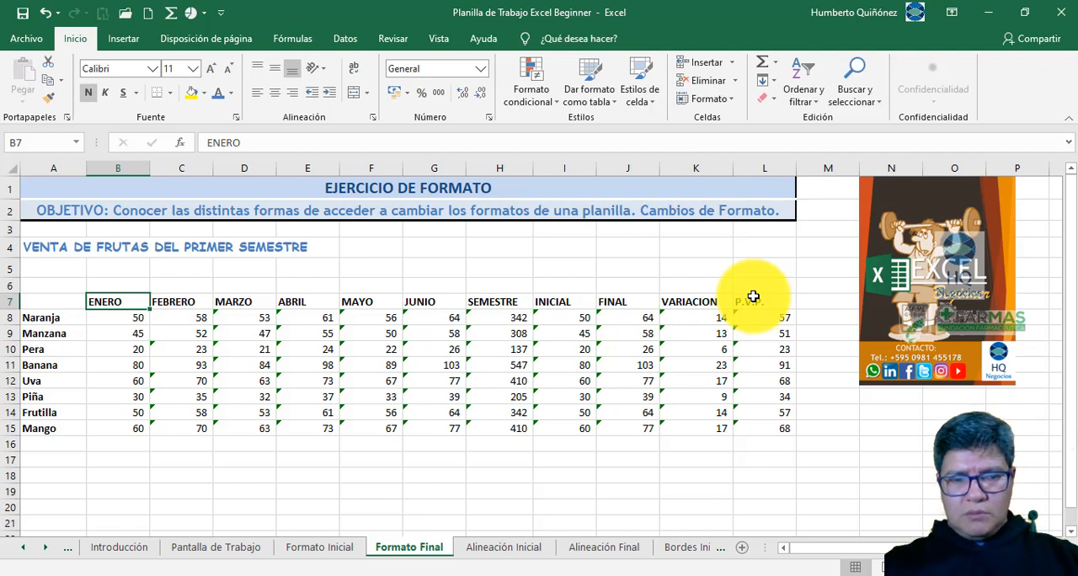
- Jump the active cell along the edges of the data block, from B7 to L7, L15, A15 and A8
key("ctrl+Right")
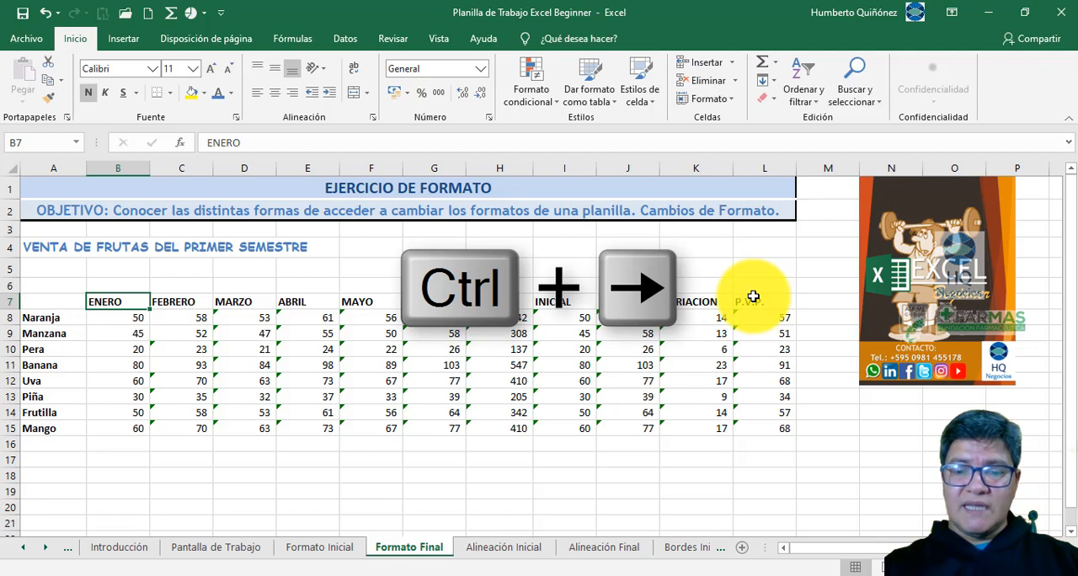
key("ctrl+Right")
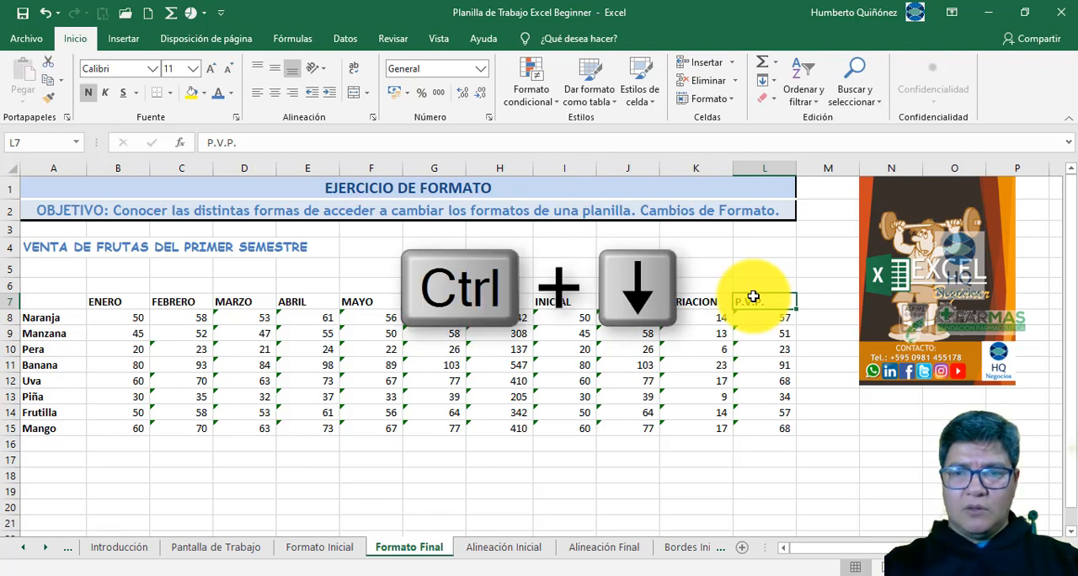
key("ctrl+Down")
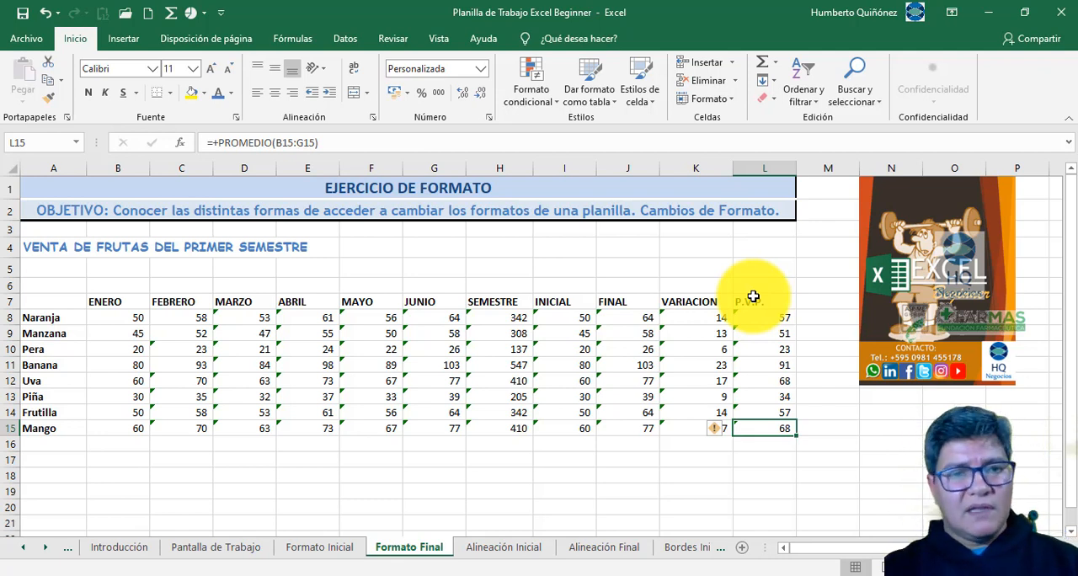
key("ctrl+Left")
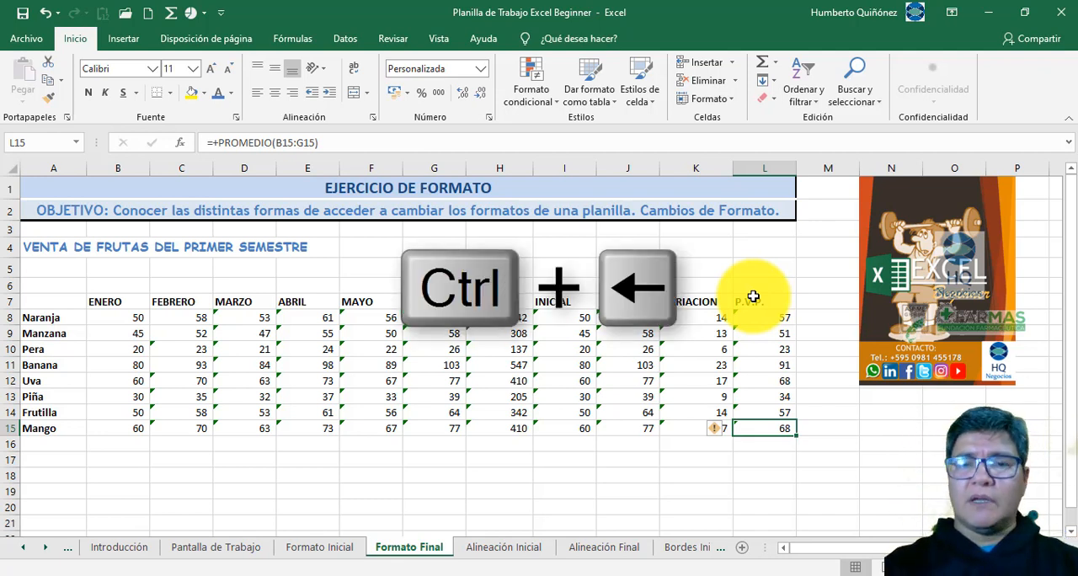
key("ctrl+Left")
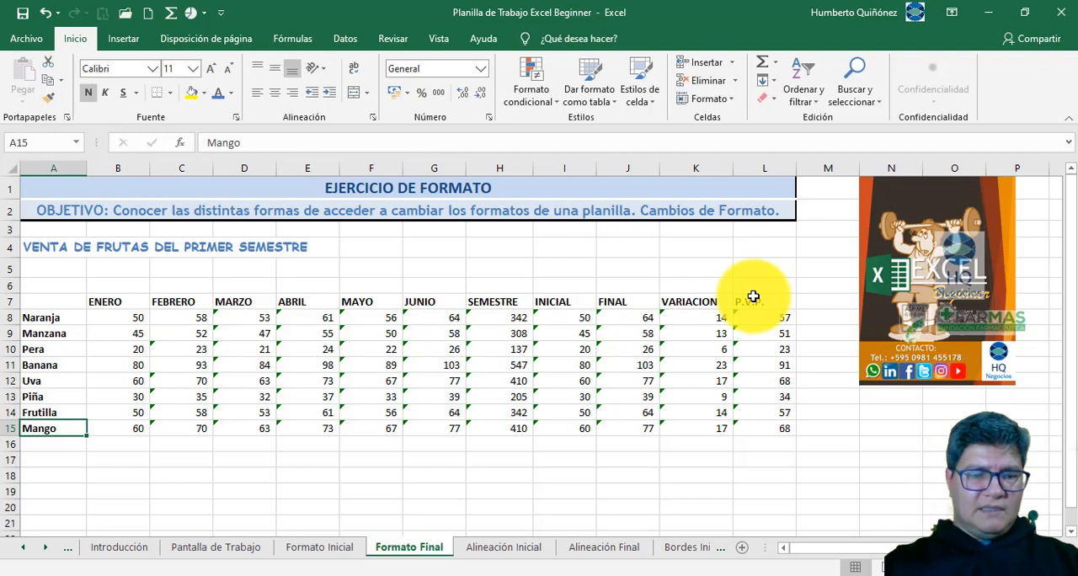
key("ctrl+Up")
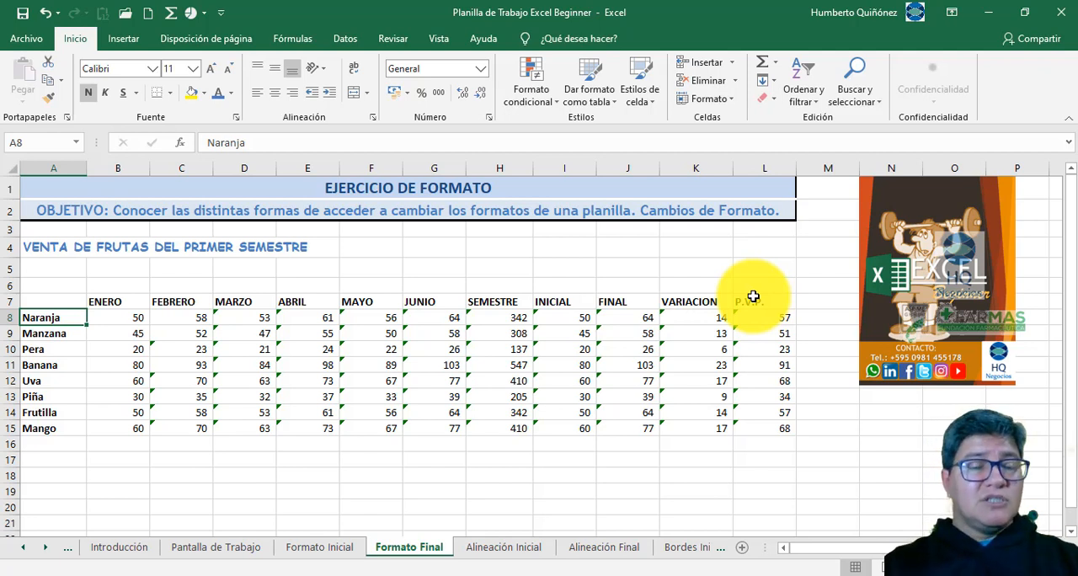
- Extend the selection cell by cell from Naranja in A8 to the right and back, extend it downward, and end on A7
key("shift+Right")
key("shift+Right")
key("shift+Right")
key("shift+Right")
key("shift+Right")
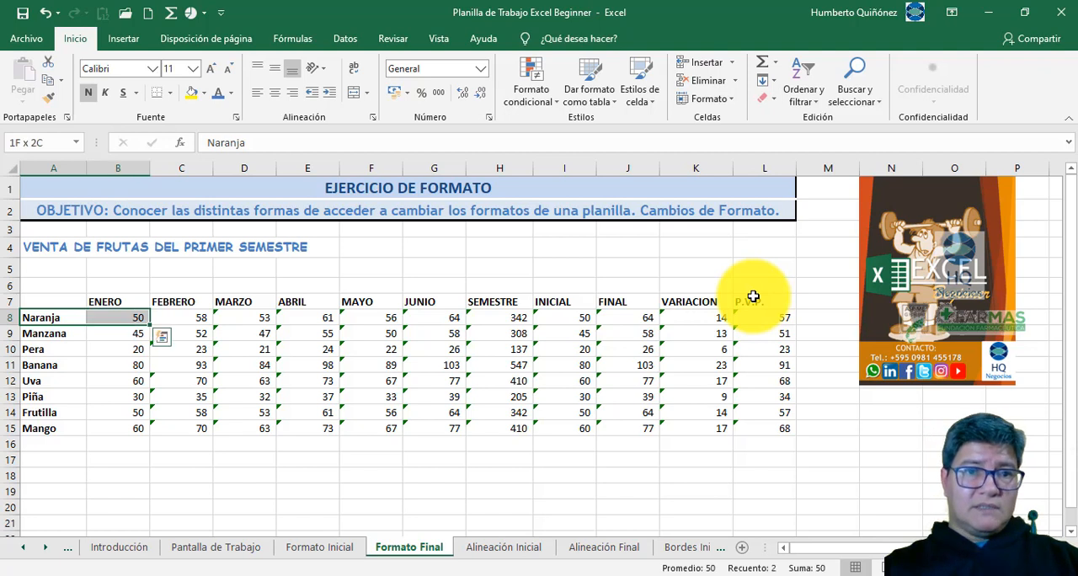
key("shift+Left")
key("shift+Left")
key("shift+Left")
key("shift+Left")
key("shift+Left")
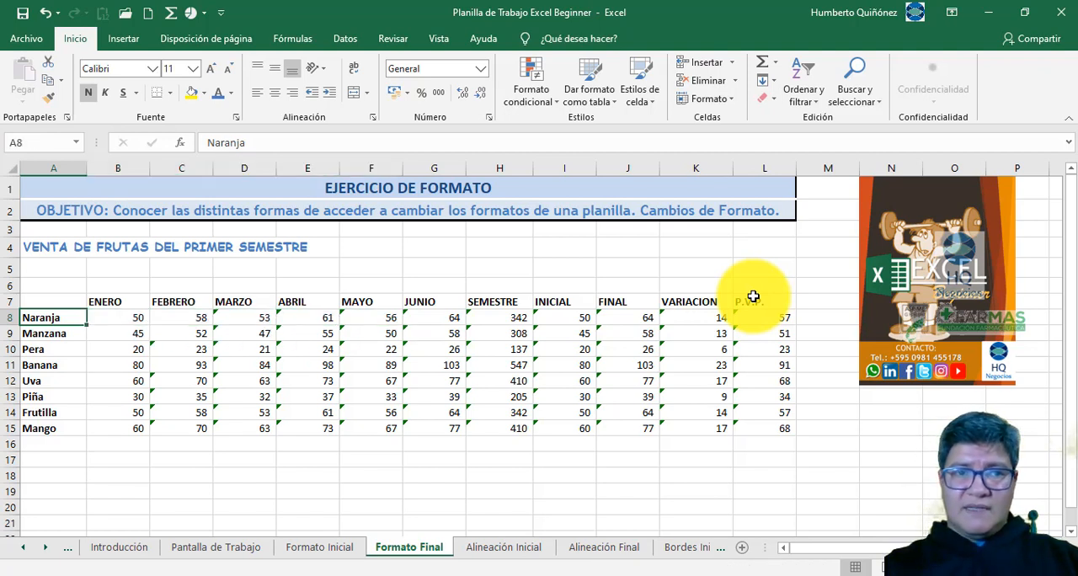
key("shift+Down")
key("shift+Down")
key("shift+Down")
key("shift+Down")
key("Up")
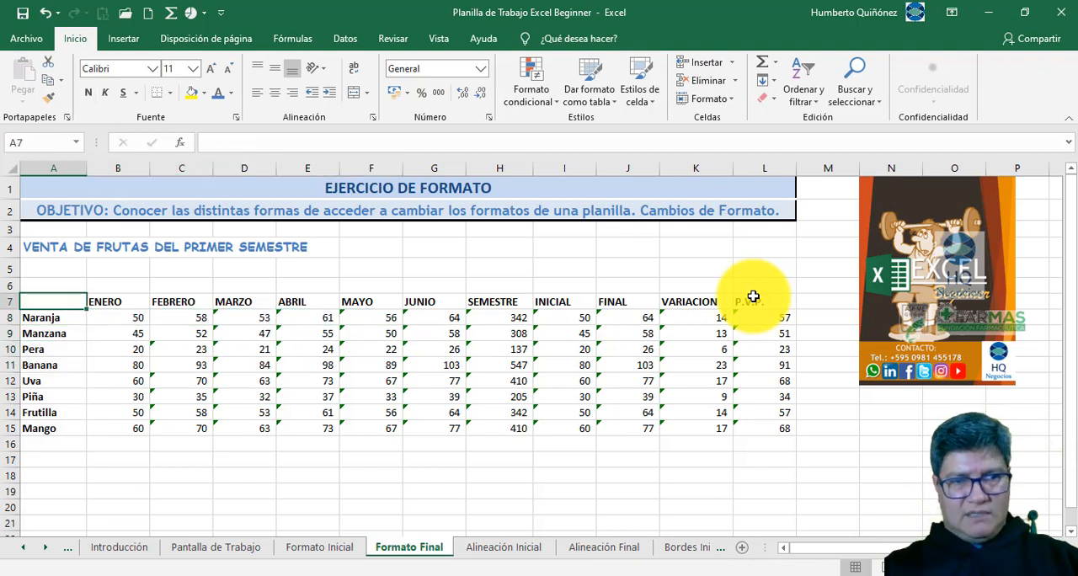
- From ENERO in B7, extend the selection cell by cell upward and down the column, and end on B6
key("Right")
key("shift+Up")
key("shift+Down")
key("shift+Down")
key("shift+Down")
key("shift+Down")
key("Up")
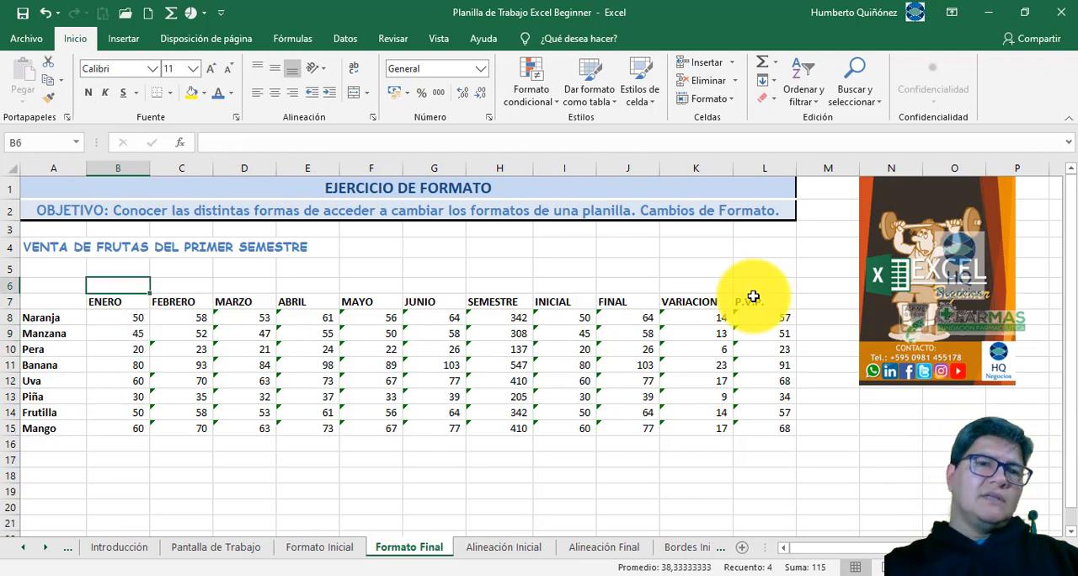
- Select the headings B7:L7 on Formato Final, and reselect them from ENERO to P.V.P. on Formato Inicial
key("Down")
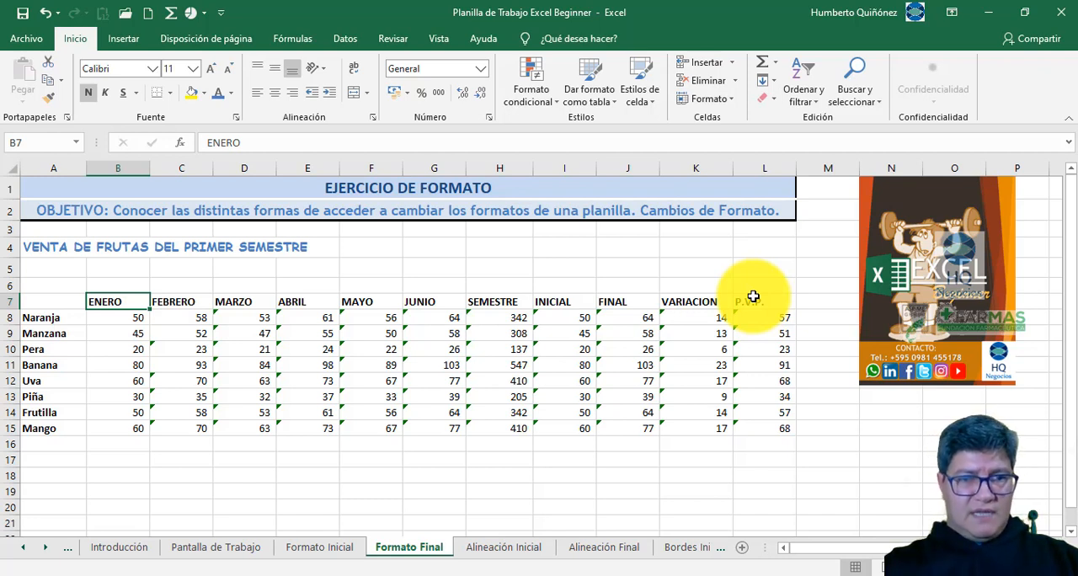
key("ctrl+shift+Right")
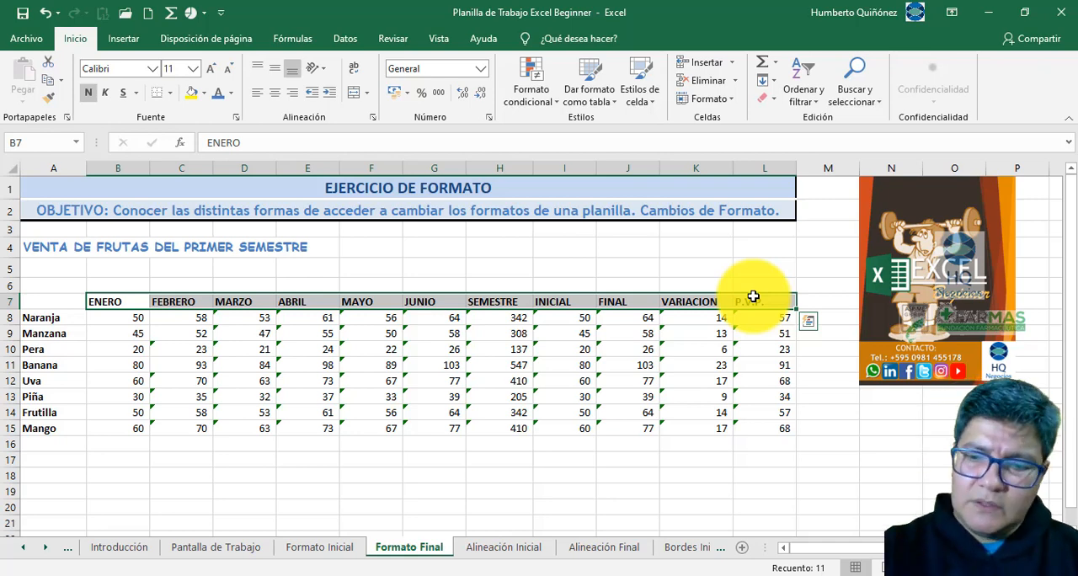
key("ctrl+Page_Up")
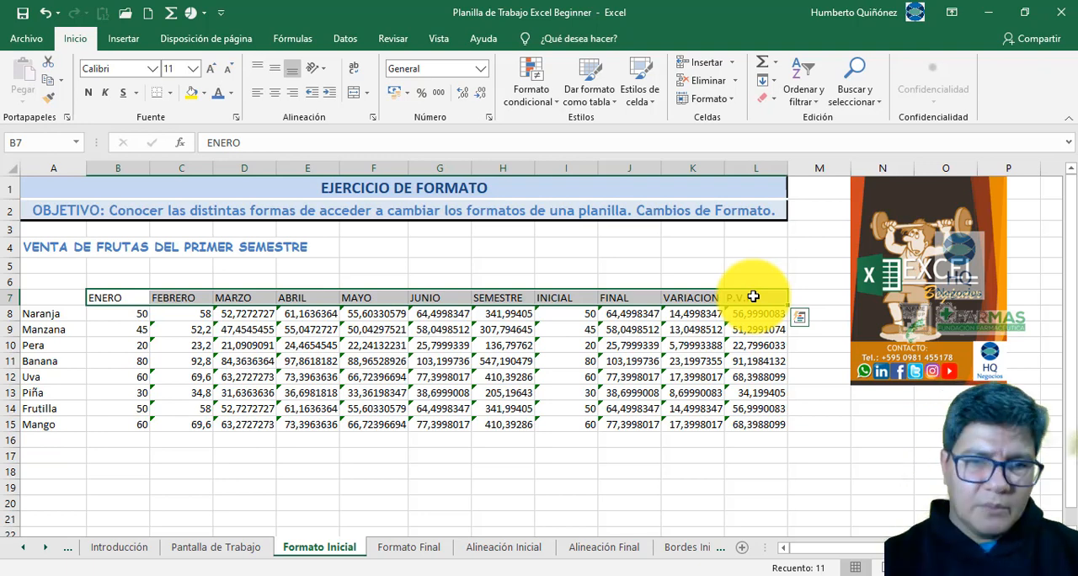
key("Home")
key("Right")
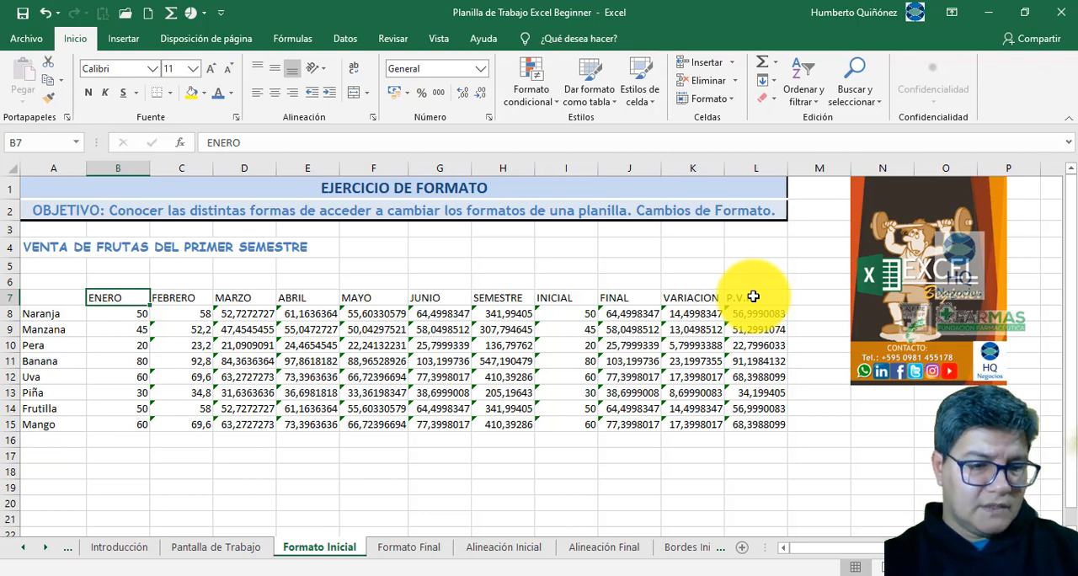
key("ctrl+shift+Right")
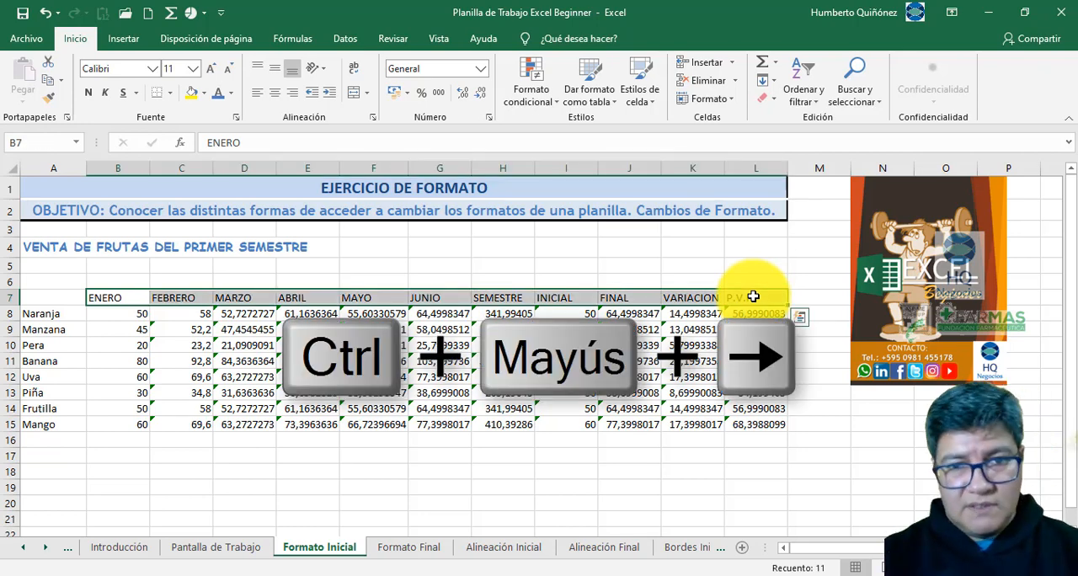
- Select the headings backwards from P.V.P. in L7 to ENERO in B7 and make them bold
left_click(753, 296)
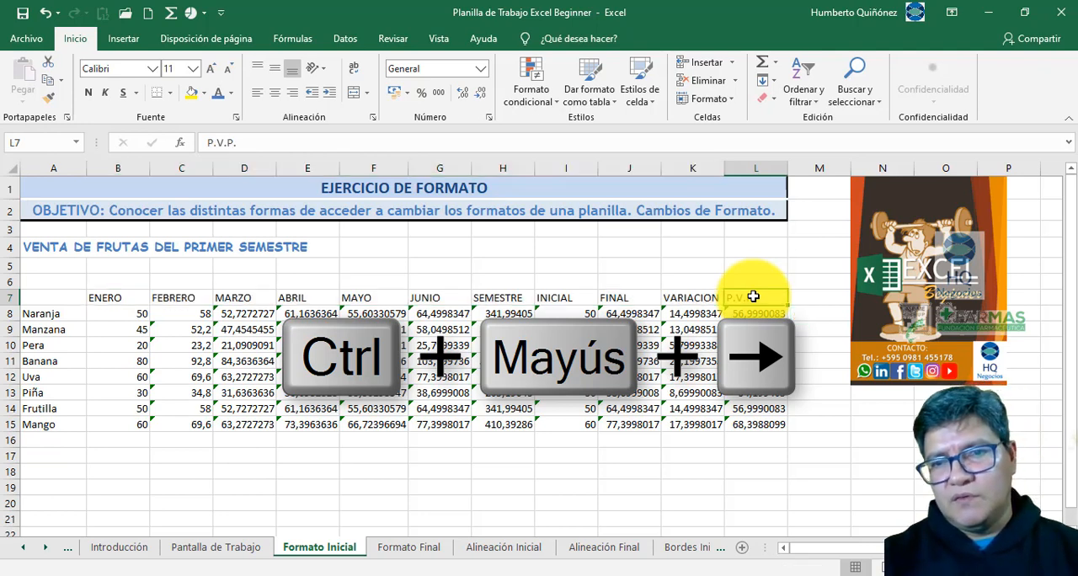
key("ctrl+shift+Left")
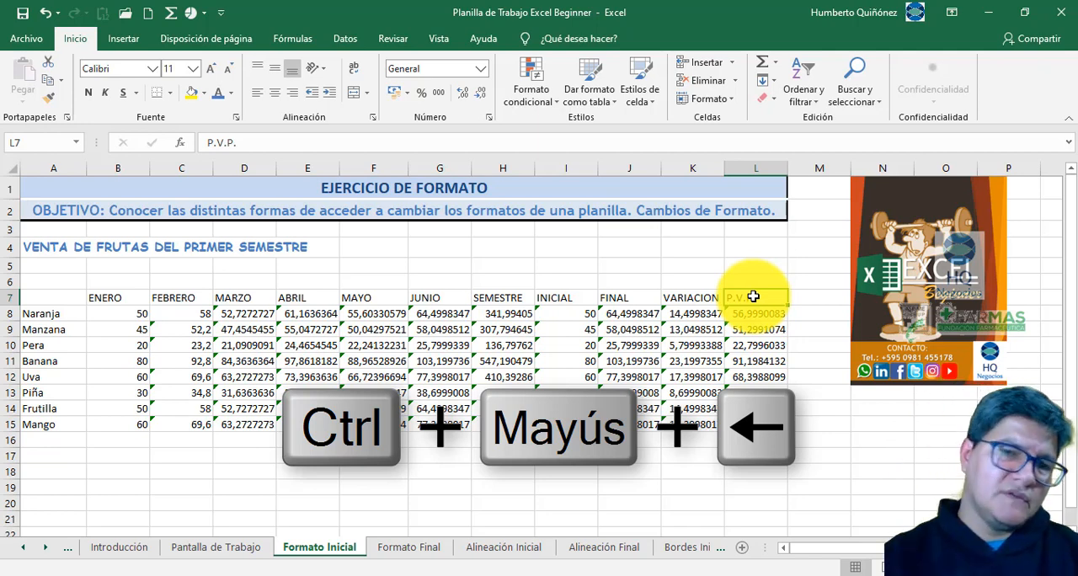
key("ctrl+shift+Left")
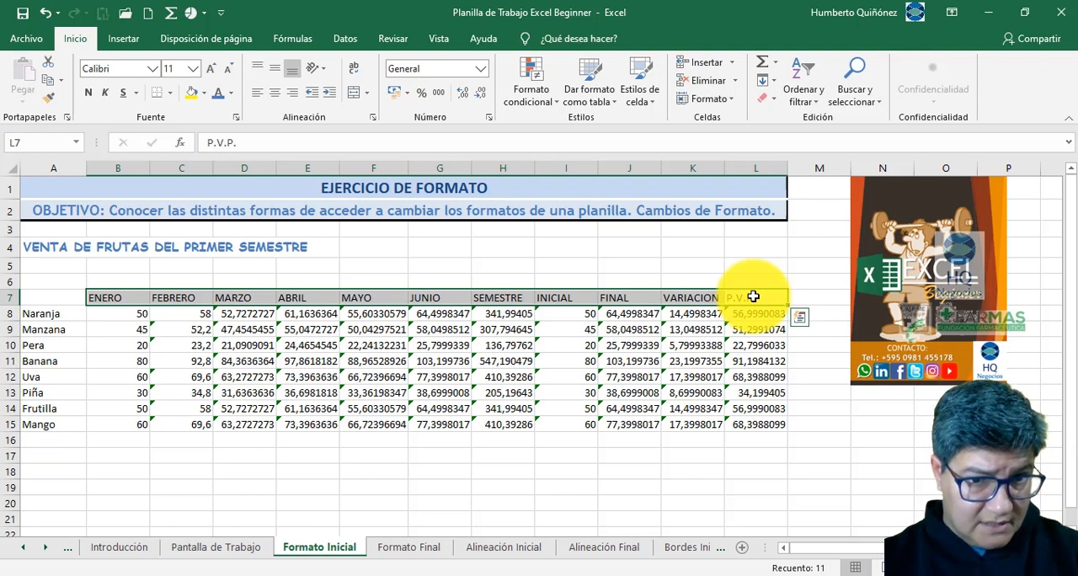
key("ctrl+n")
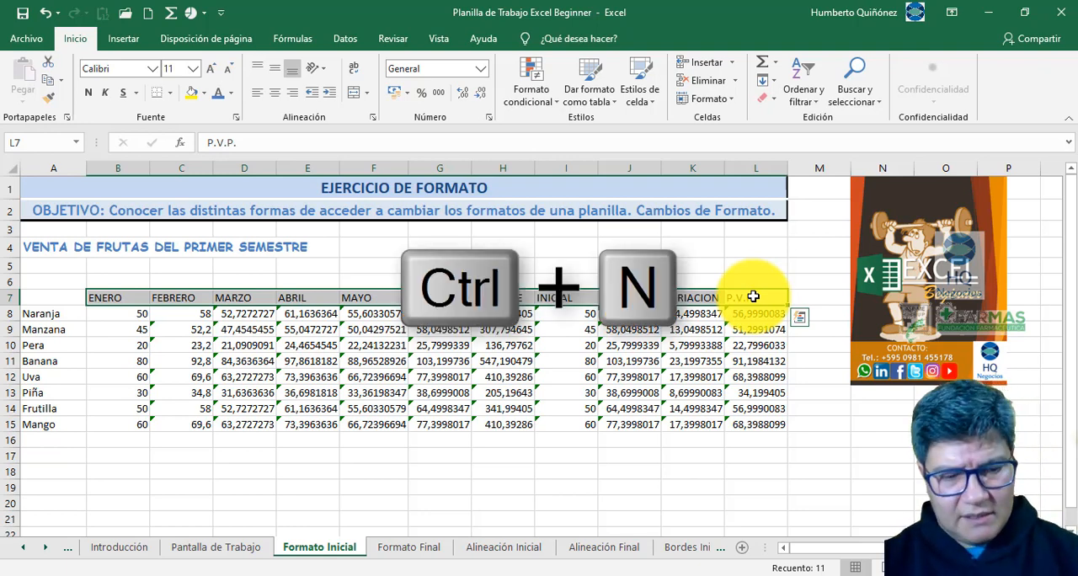
key("ctrl+n")
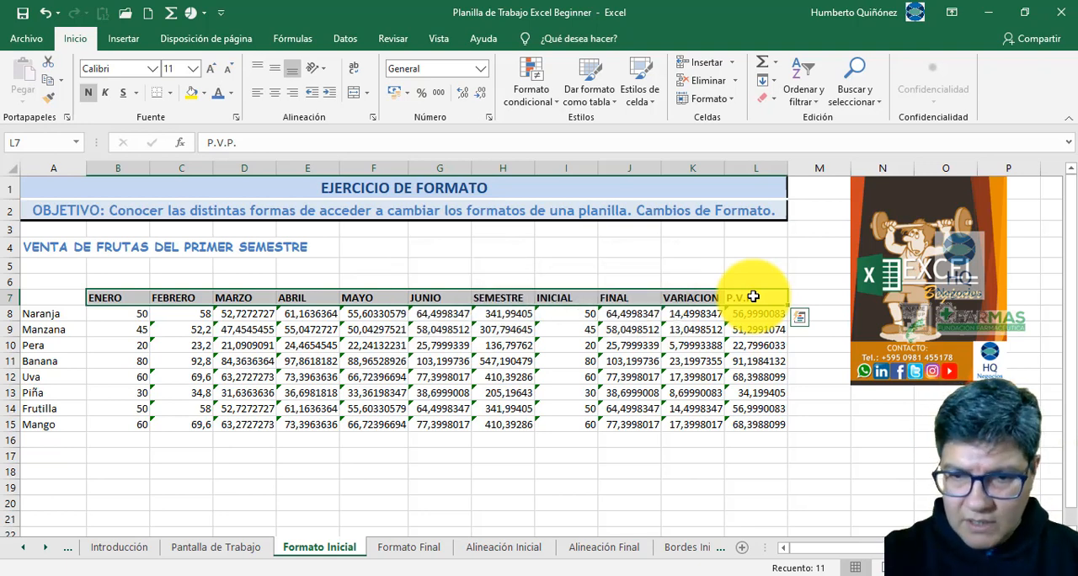
- Compare the heading formatting on Formato Inicial with the Formato Final sheet, and return to Formato Inicial
key("ctrl+Page_Down")
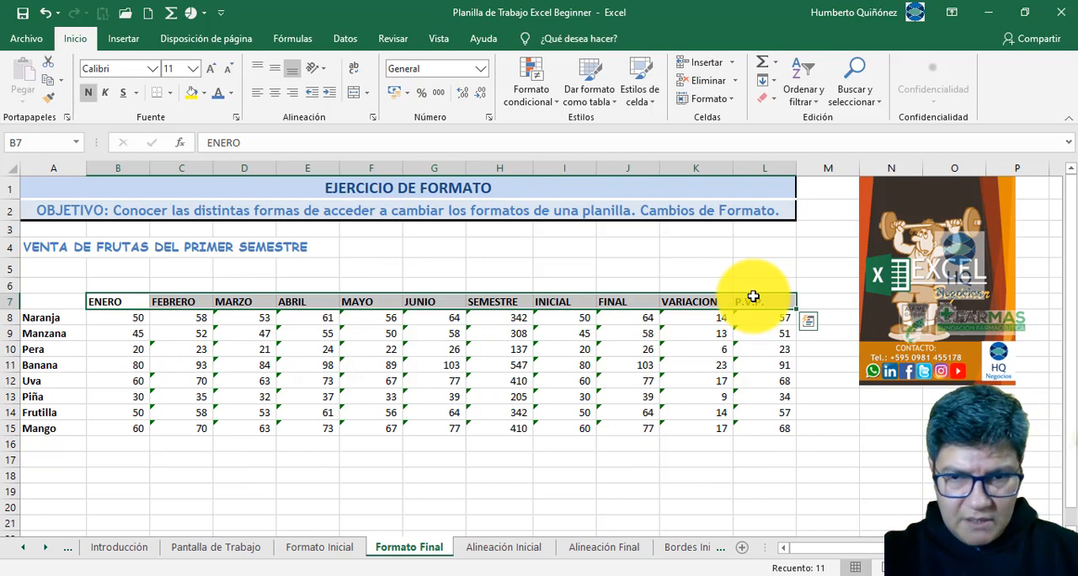
key("ctrl+Page_Up")
key("ctrl+Page_Down")
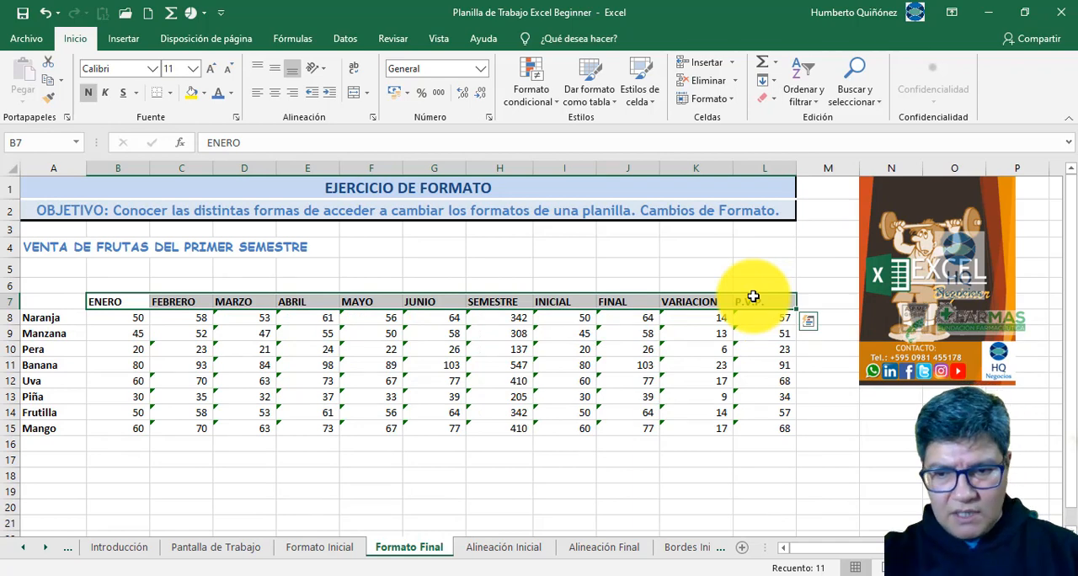
key("ctrl+Page_Down")
key("ctrl+Page_Up")
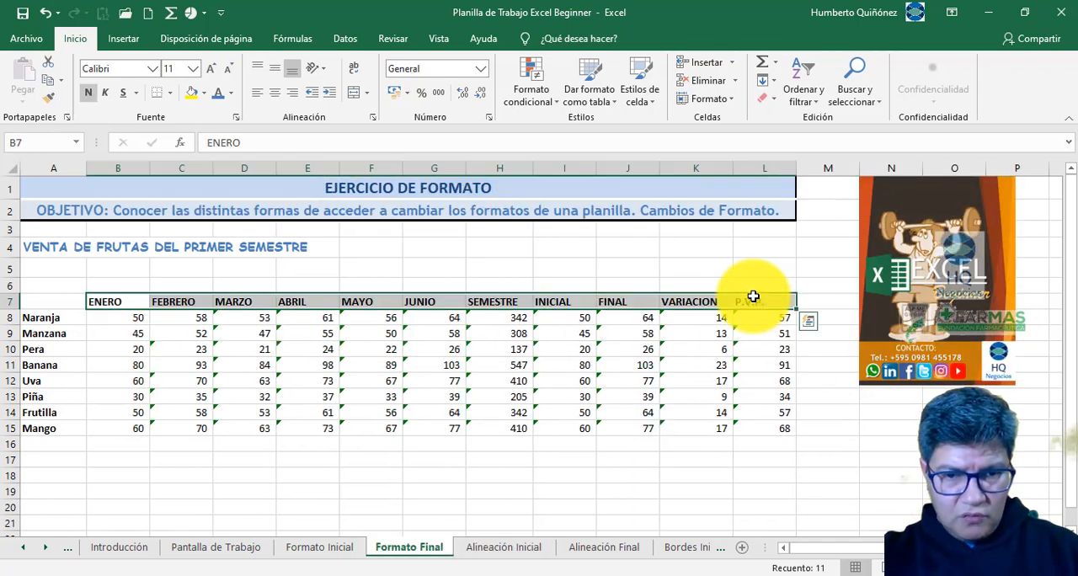
key("ctrl+Page_Up")
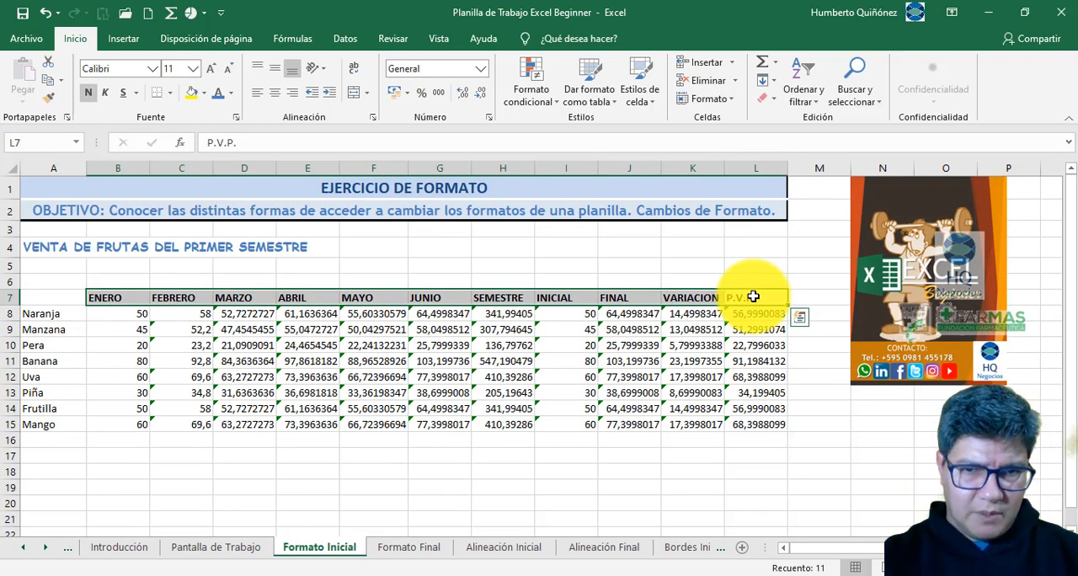
- Make Naranja in A8 the active cell on Formato Inicial, and select the fruit names A8:A15 on Formato Final
key("Down")
key("Home")
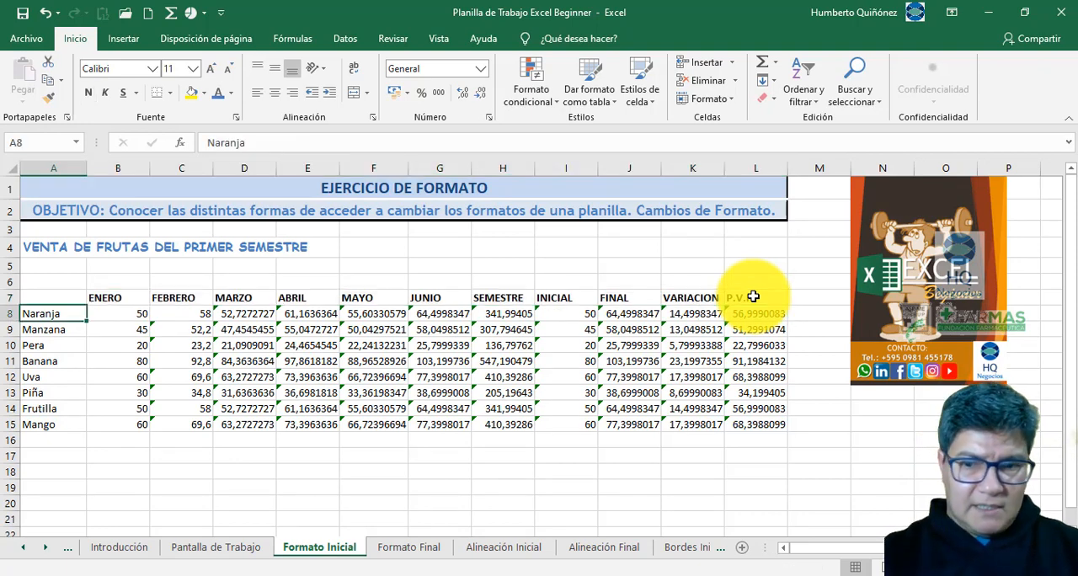
key("ctrl+Page_Down")
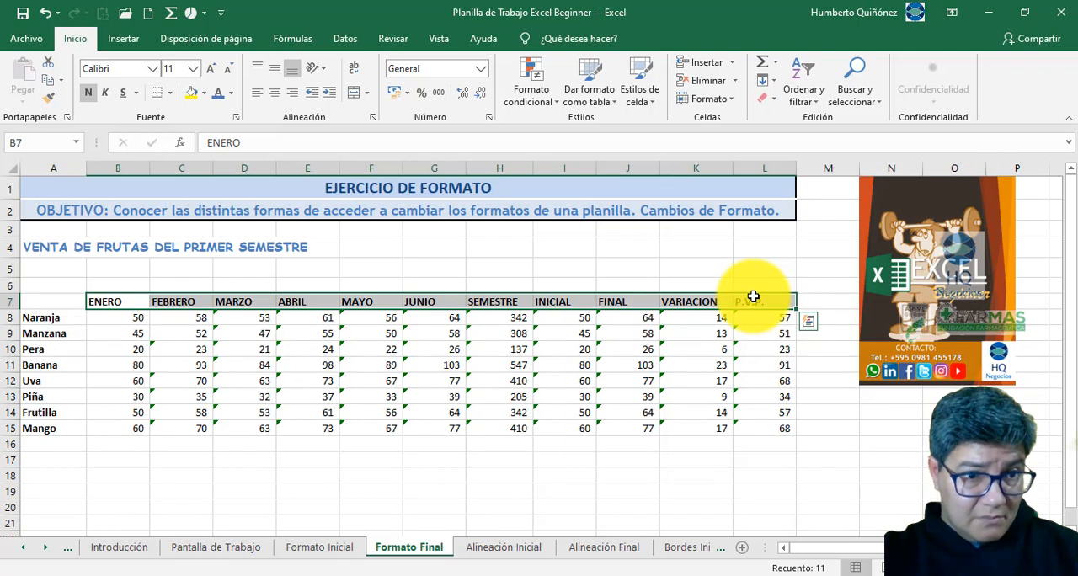
key("Down")
key("Home")
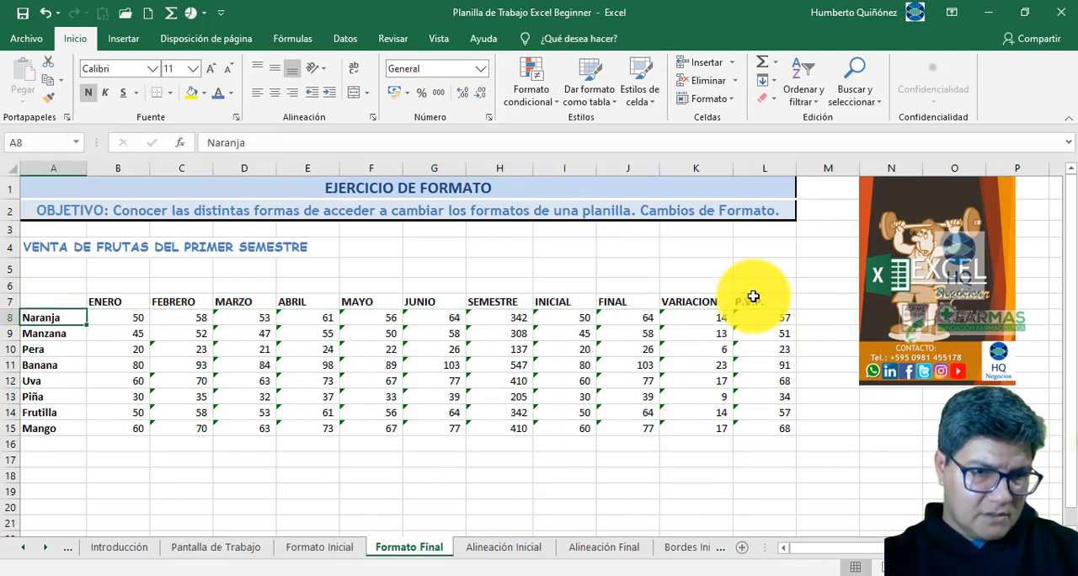
key("ctrl+shift+Down")
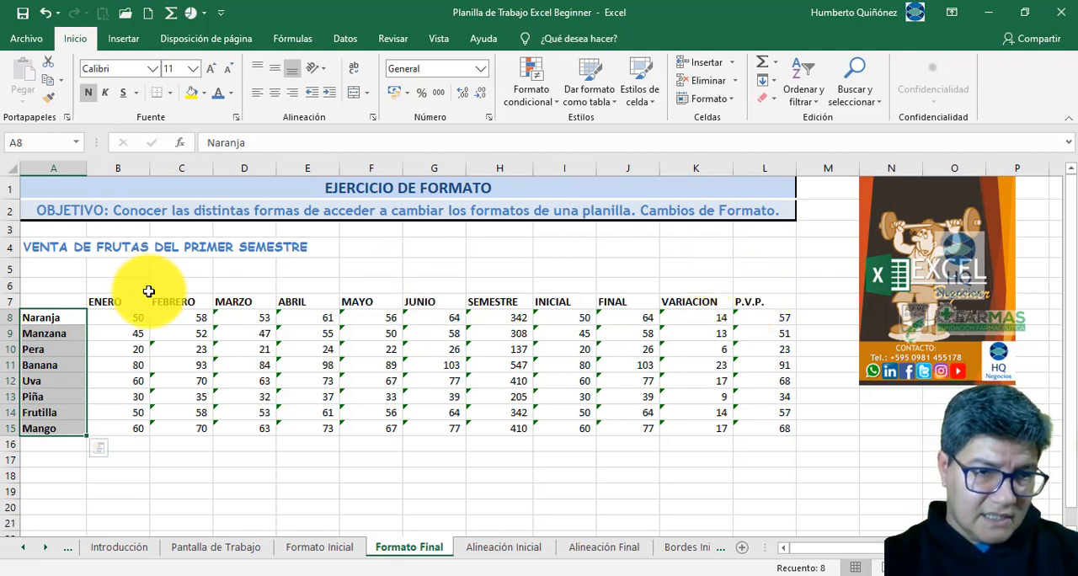
right_click(73, 317)
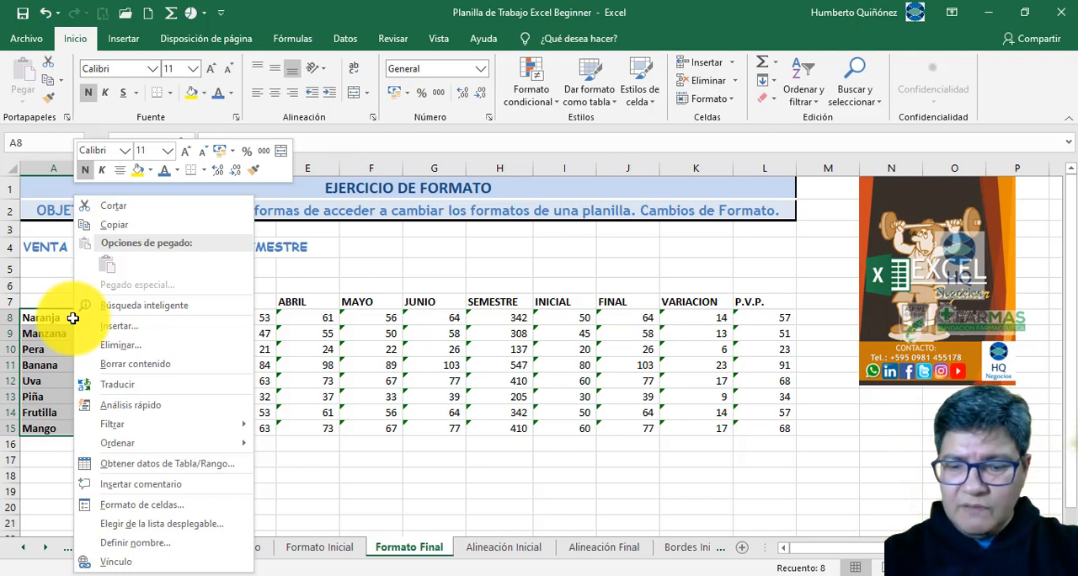
key("Escape")
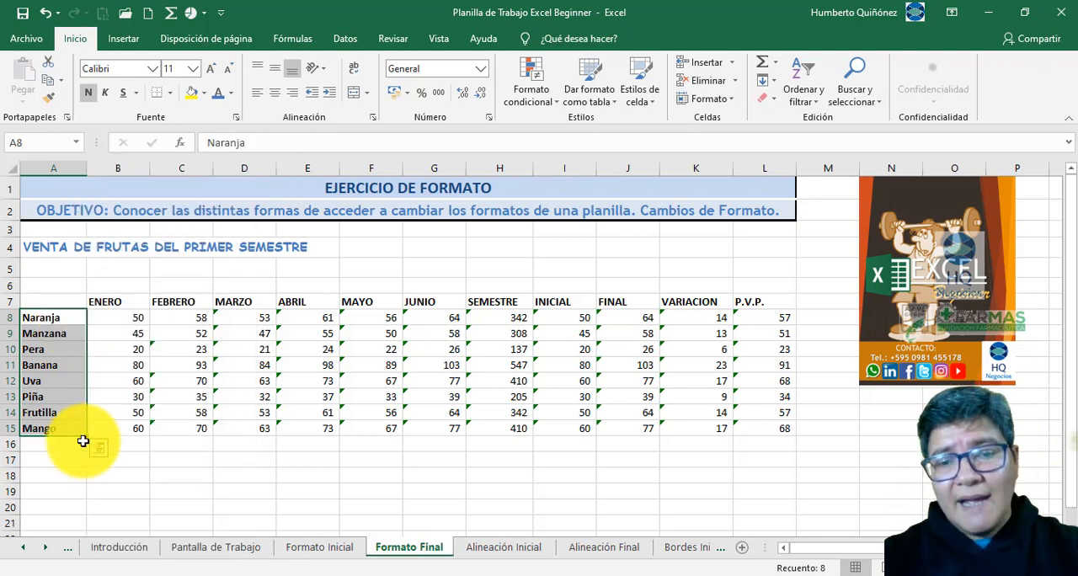
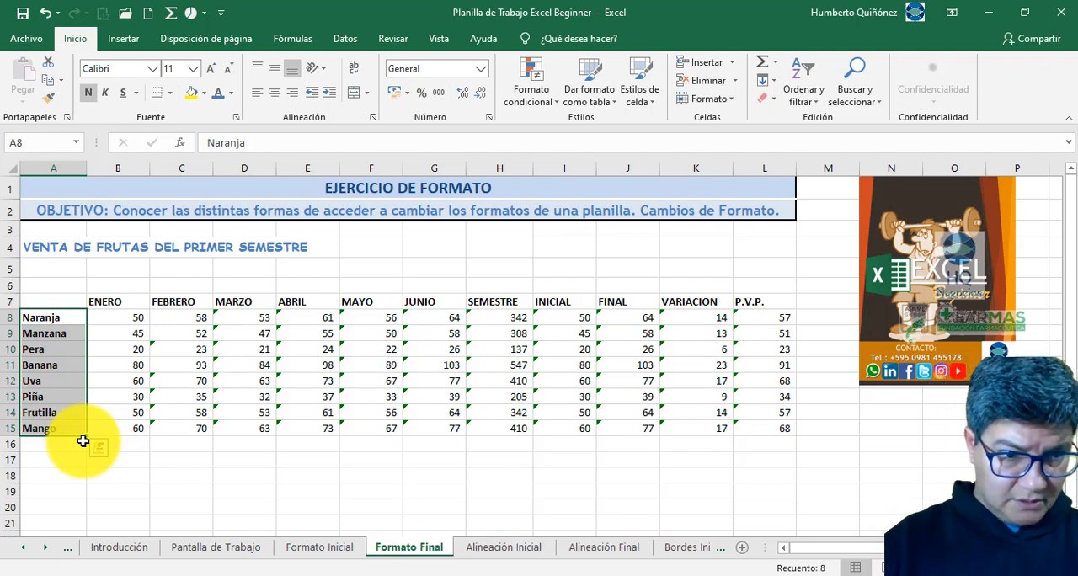
- Show the quick analysis options and the context commands for the fruit names A8:A15 on Formato Final, and dismiss them
key("ctrl+q")
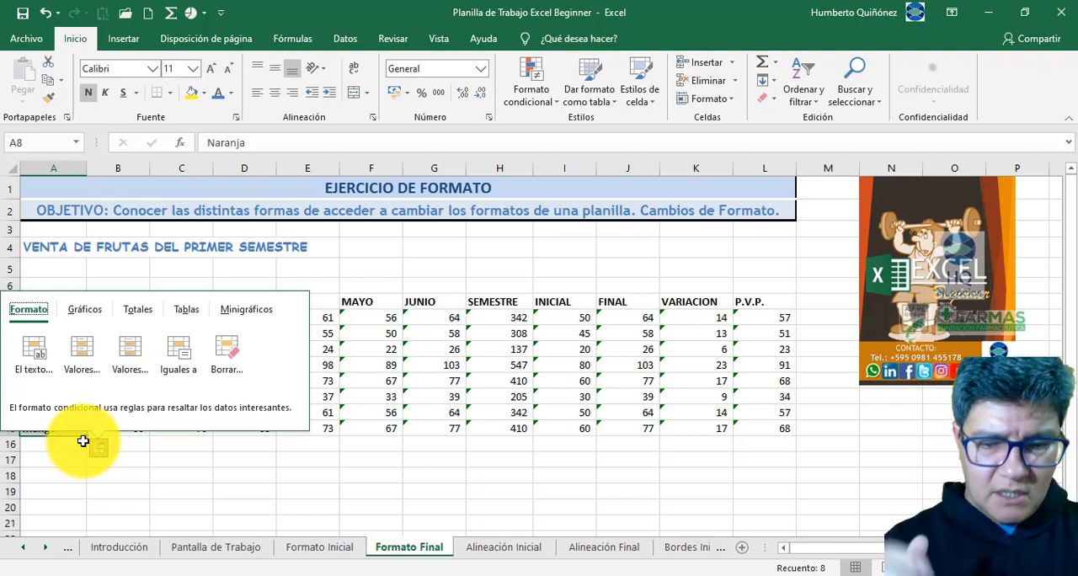
key("Escape")
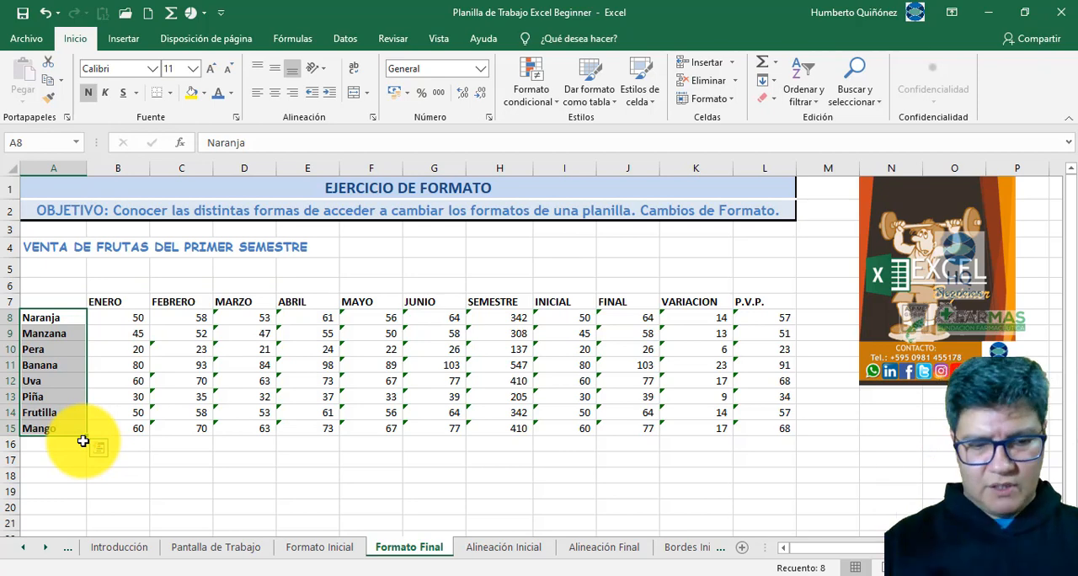
key("ctrl+q")
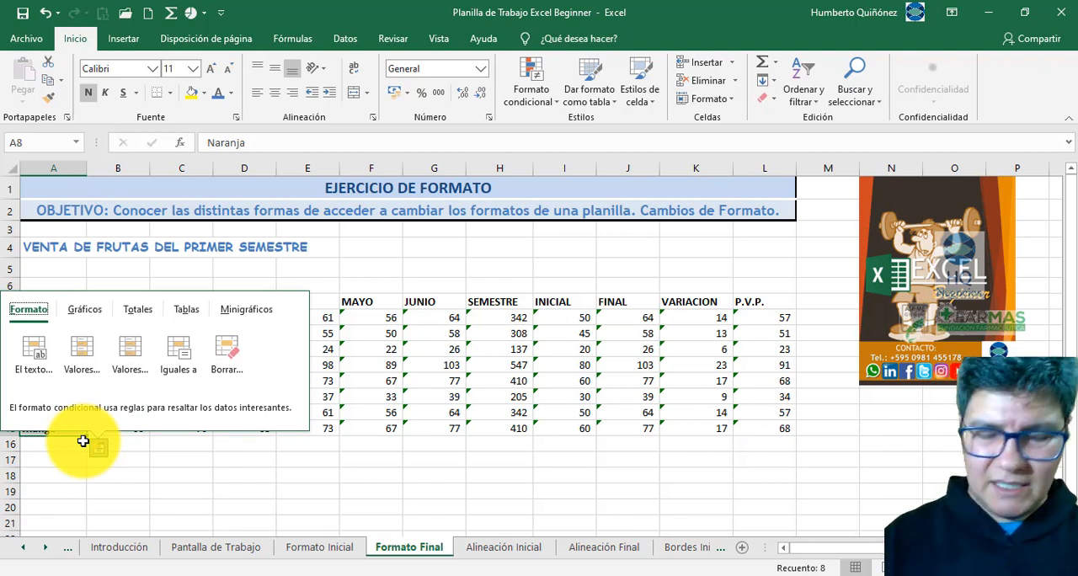
key("Escape")
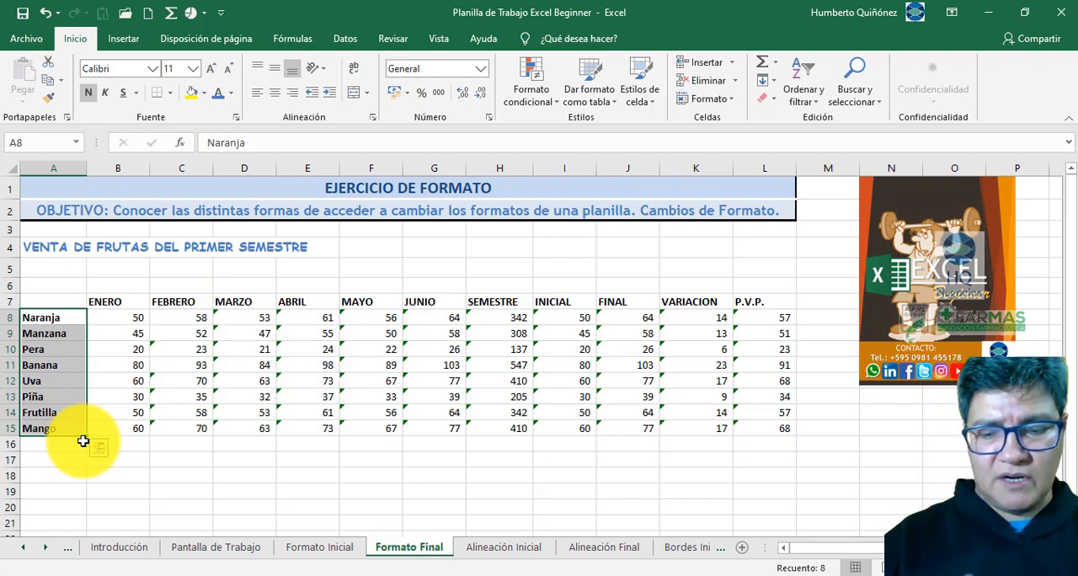
right_click(84, 441)
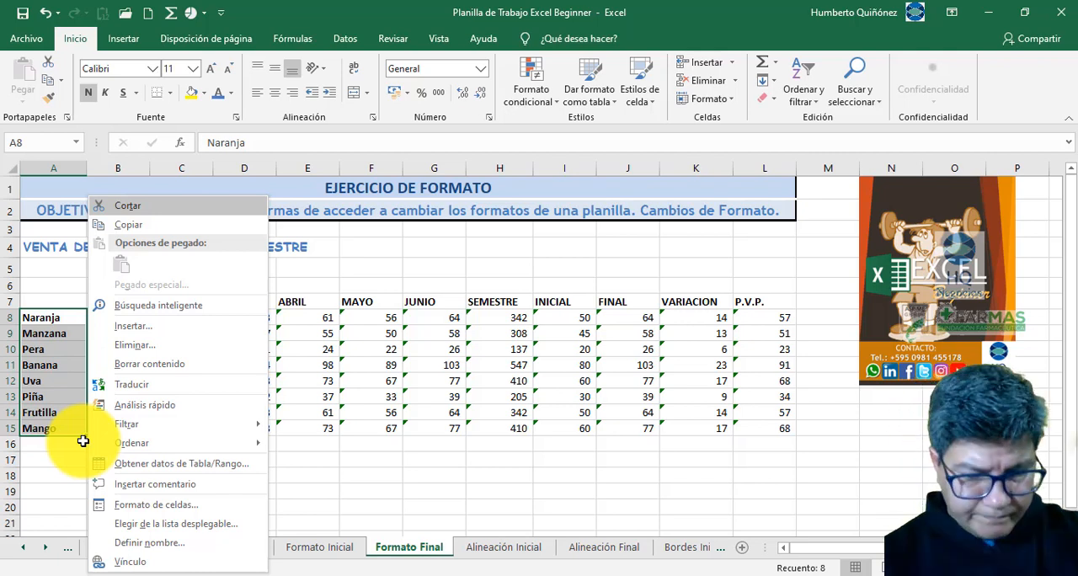
key("Escape")
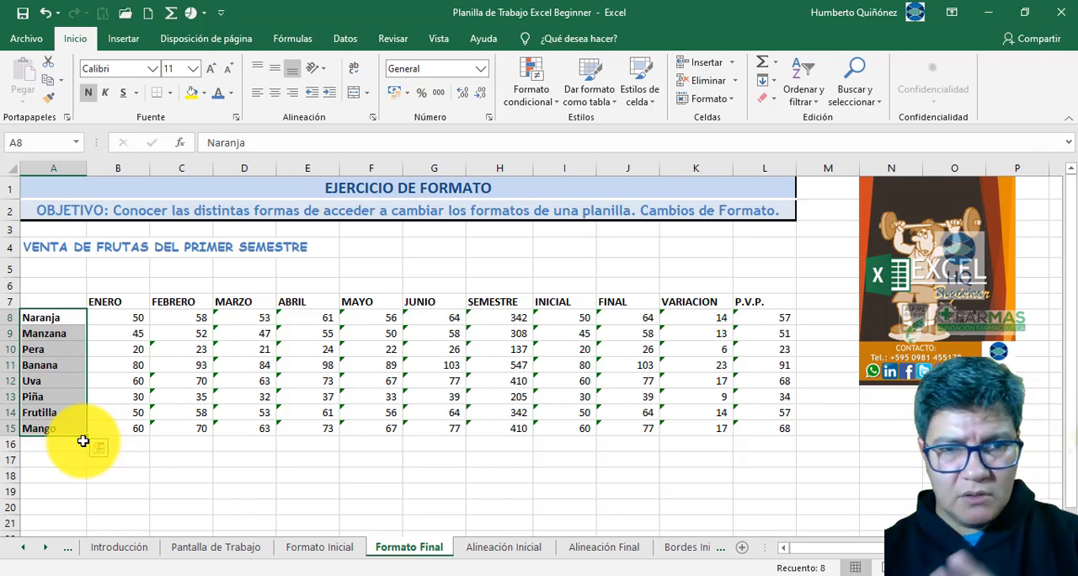
key("Escape")
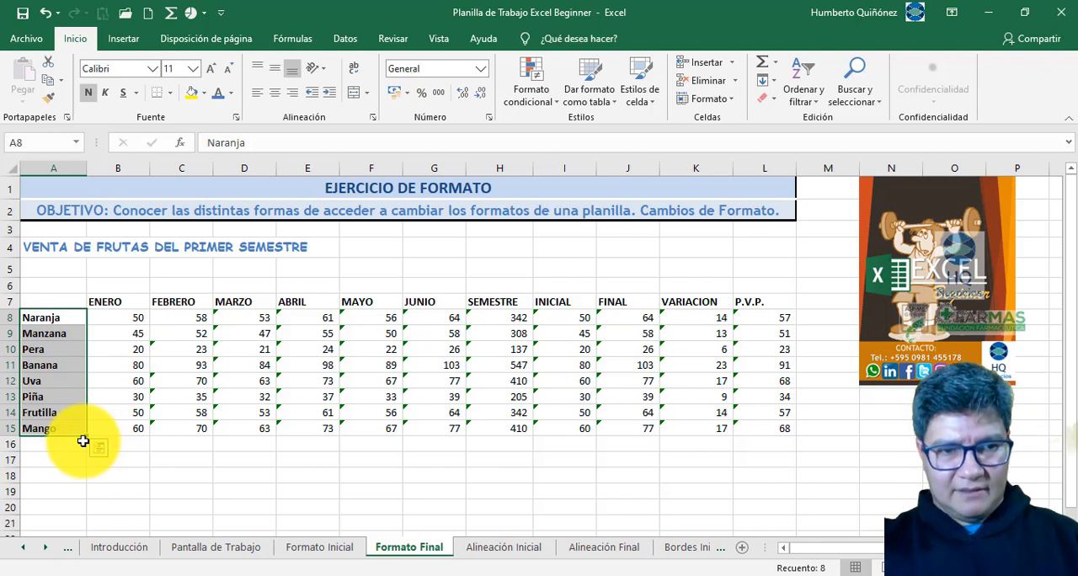
- Fill the fruit names A8:A15 on Formato Final with standard yellow using only the keyboard, and undo the fill
key("alt")
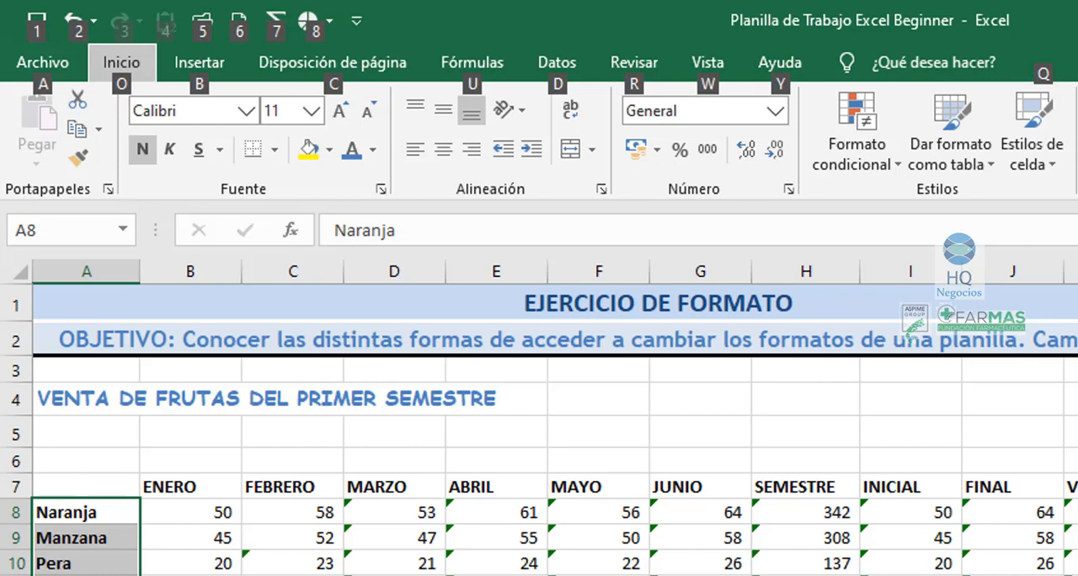
key("o")
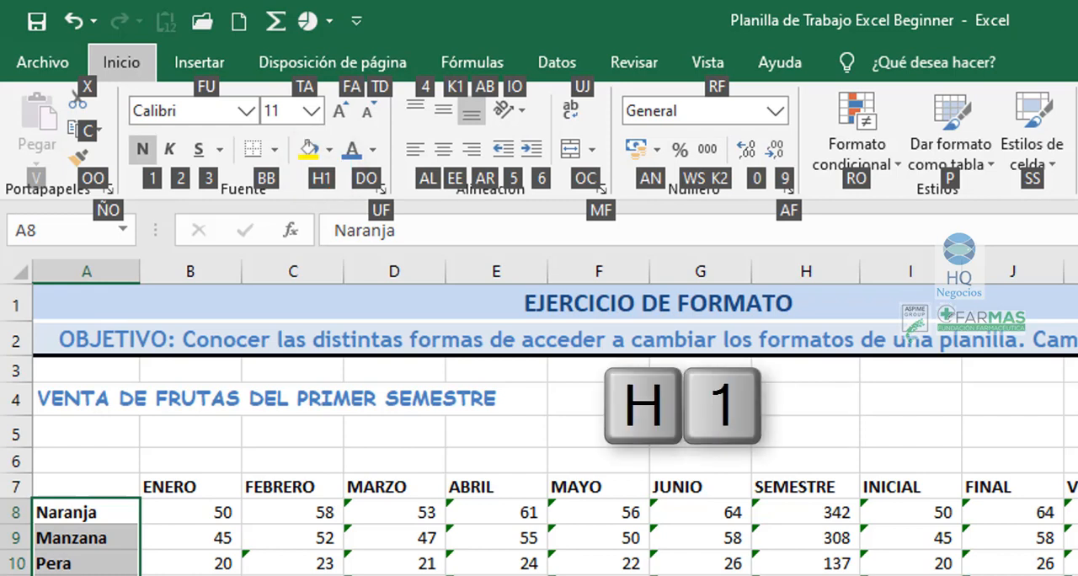
key("h")
key("1")
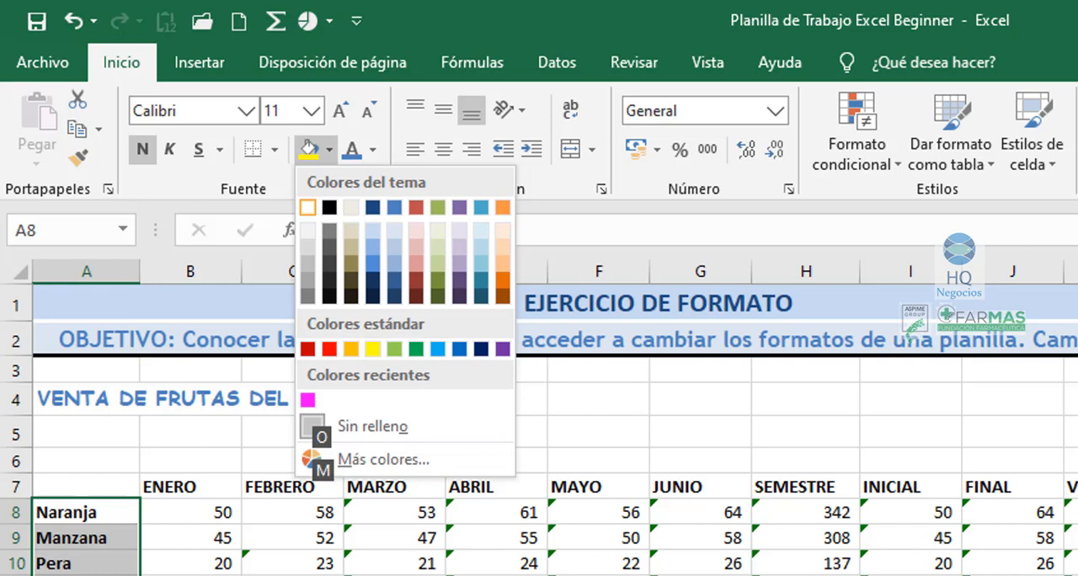
key("Down")
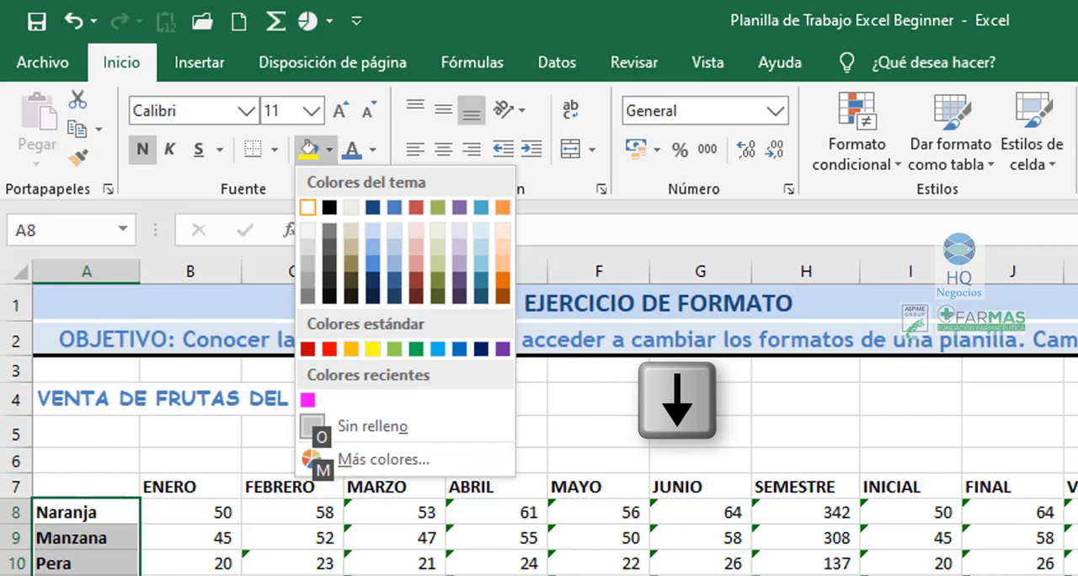
key("Down")
key("Down")
key("Down")
key("Down")
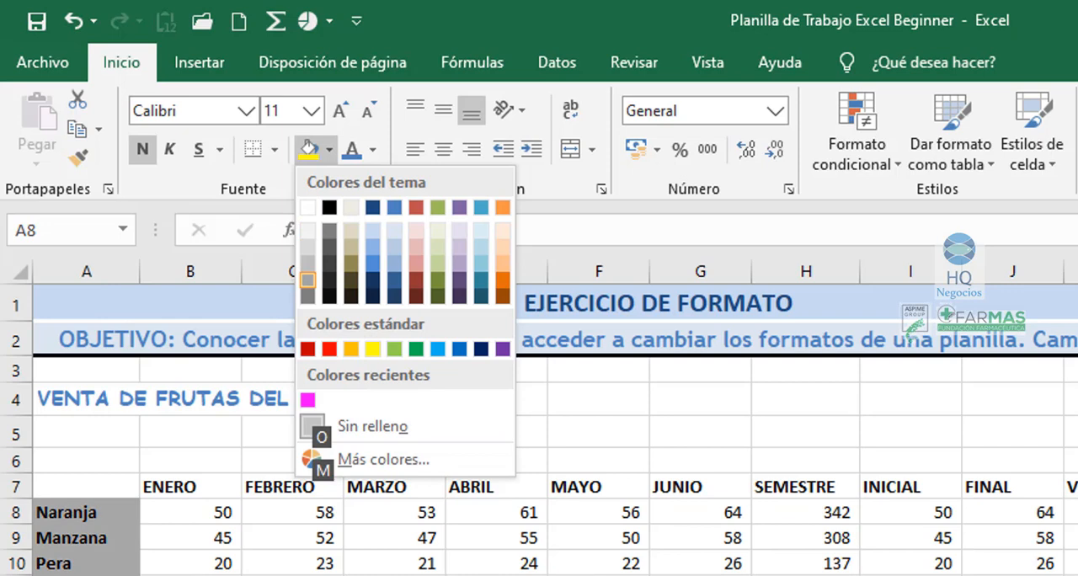
key("Down")
key("Right")
key("Down")
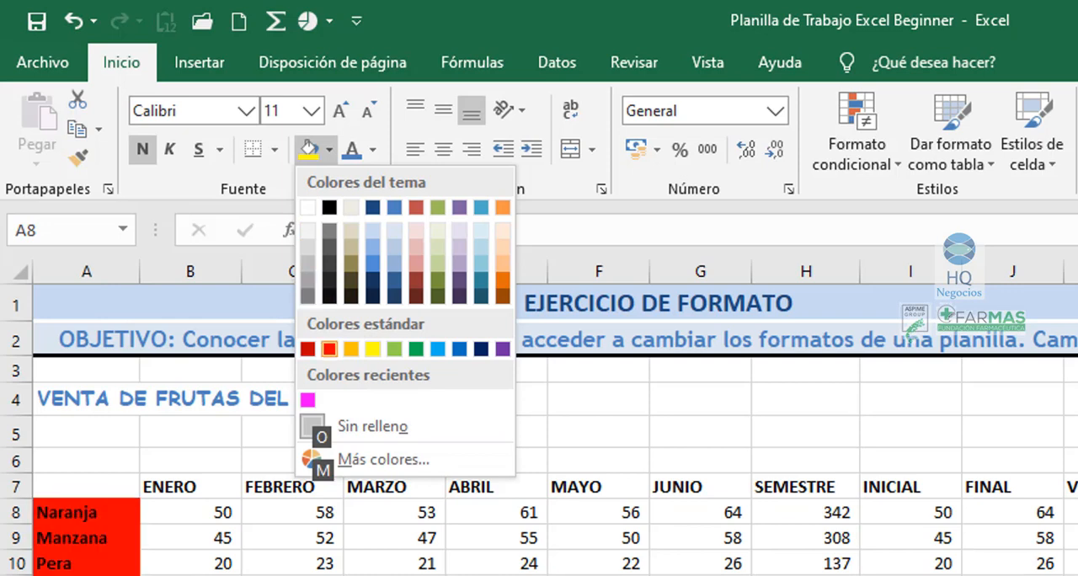
key("Right")
key("Right")
key("Right")
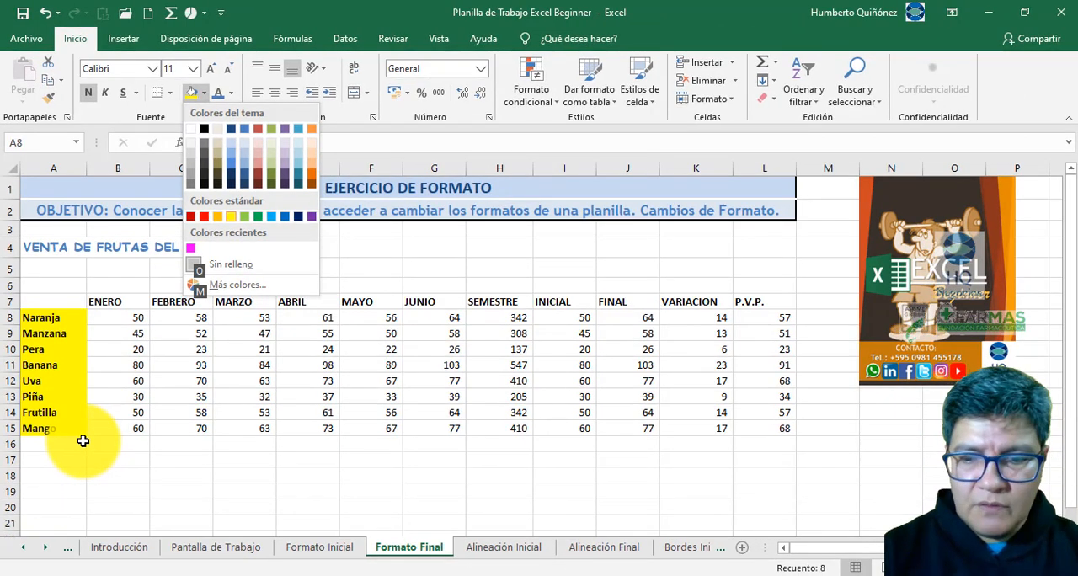
key("Escape")
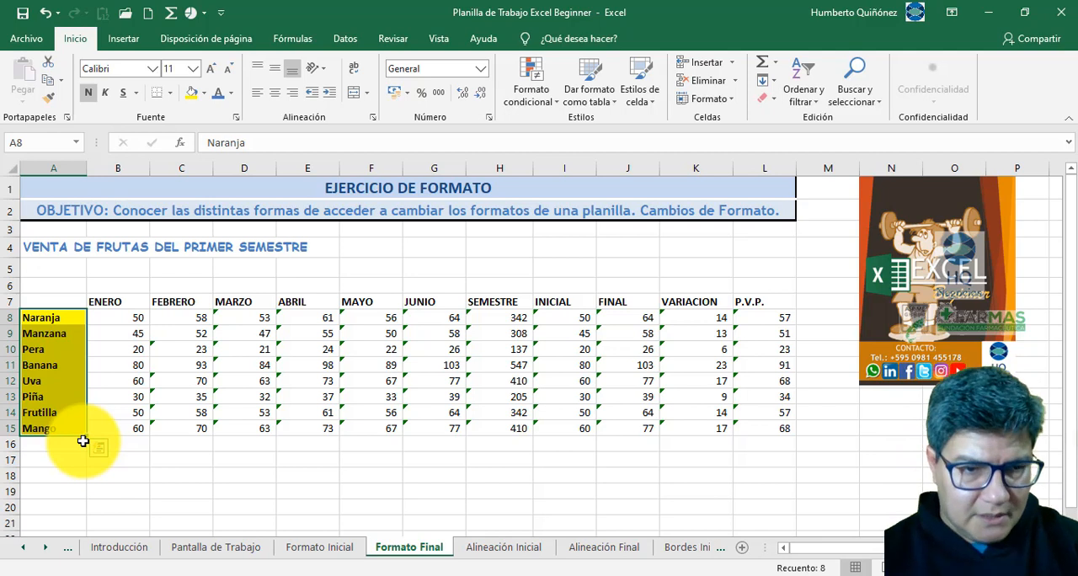
key("ctrl+z")
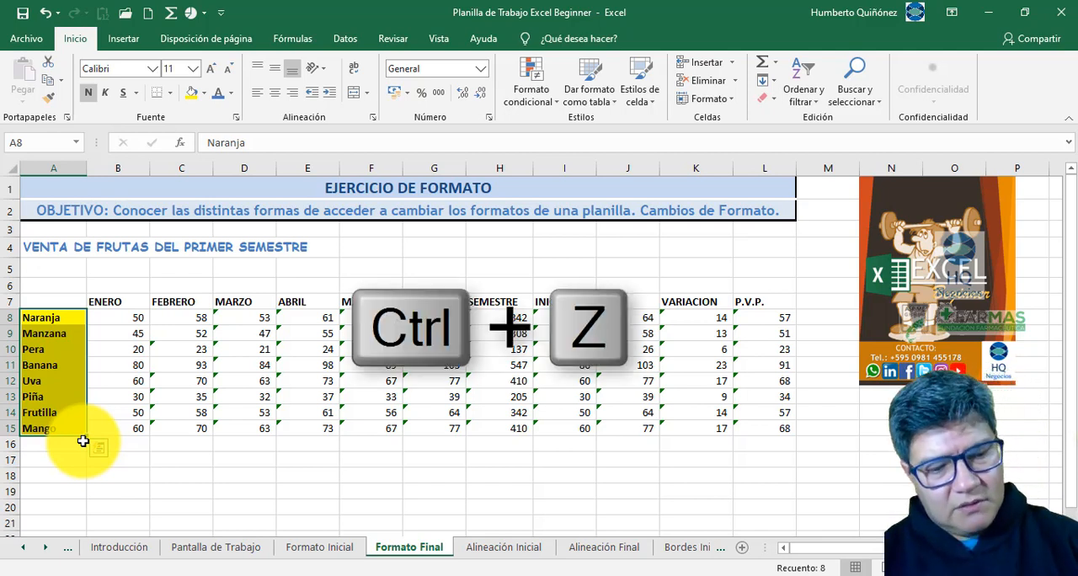
key("ctrl+z")
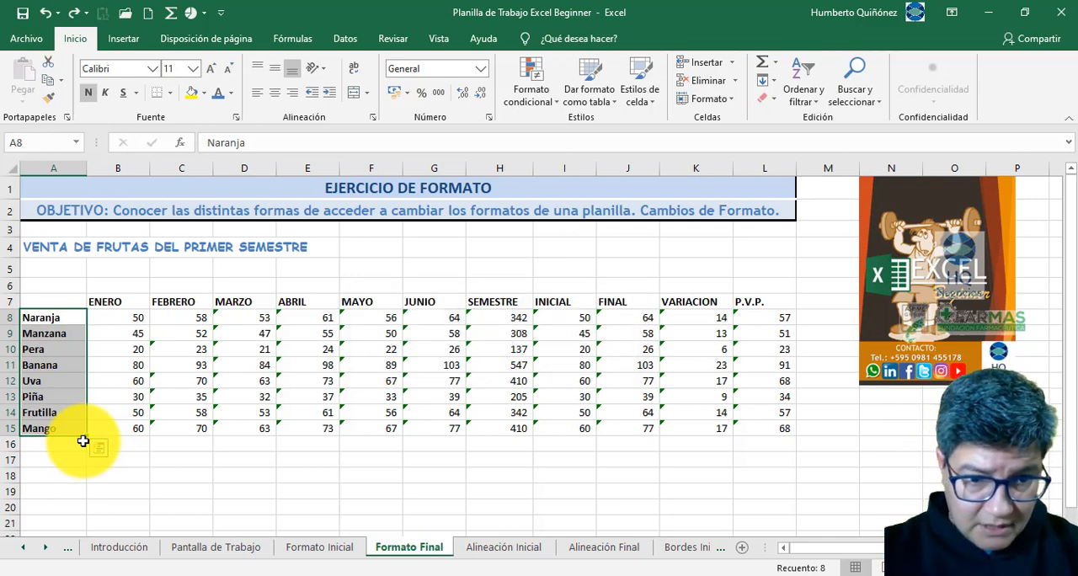
- On Formato Inicial, select the fruit names backwards from Mango in A15 to Naranja in A8 and make them bold
key("ctrl+Page_Up")
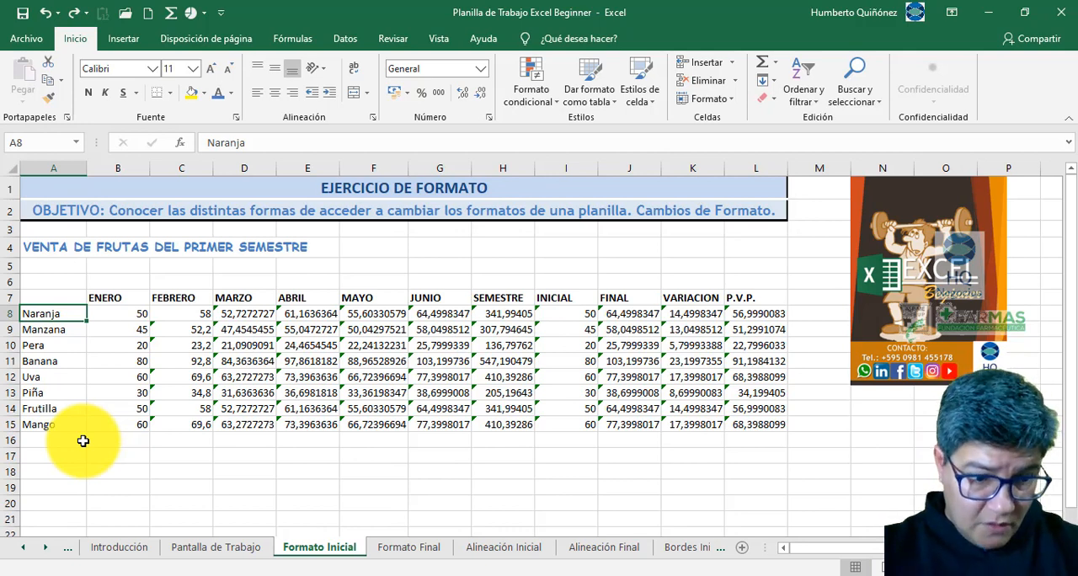
key("ctrl+shift+Down")
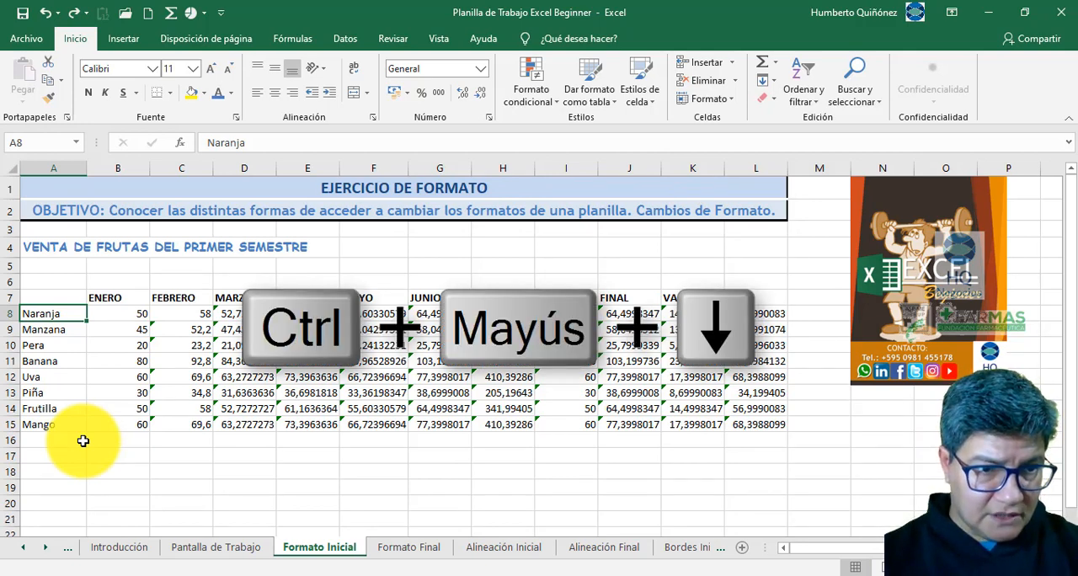
key("ctrl+shift+Down")
key("Down")
key("Down")
key("Down")
key("Down")
key("Down")
key("Down")
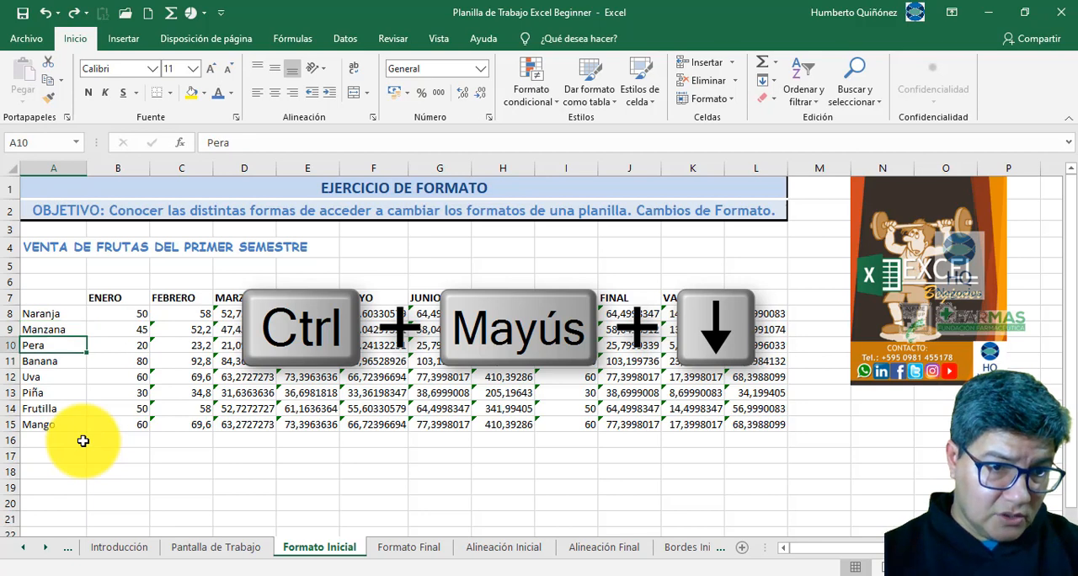
key("ctrl+shift+Up")
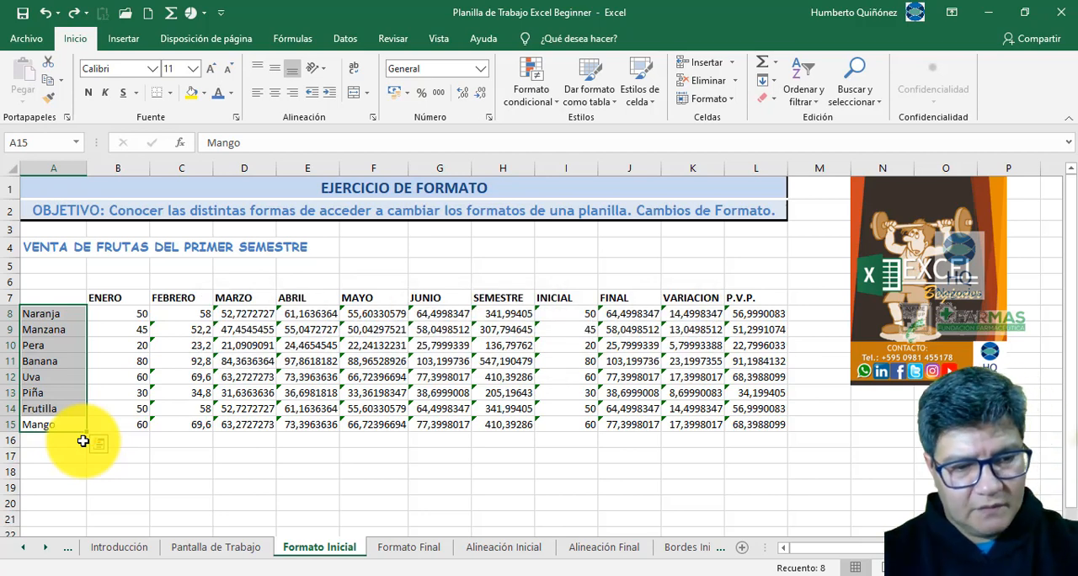
key("ctrl+n")
key("ctrl+n")
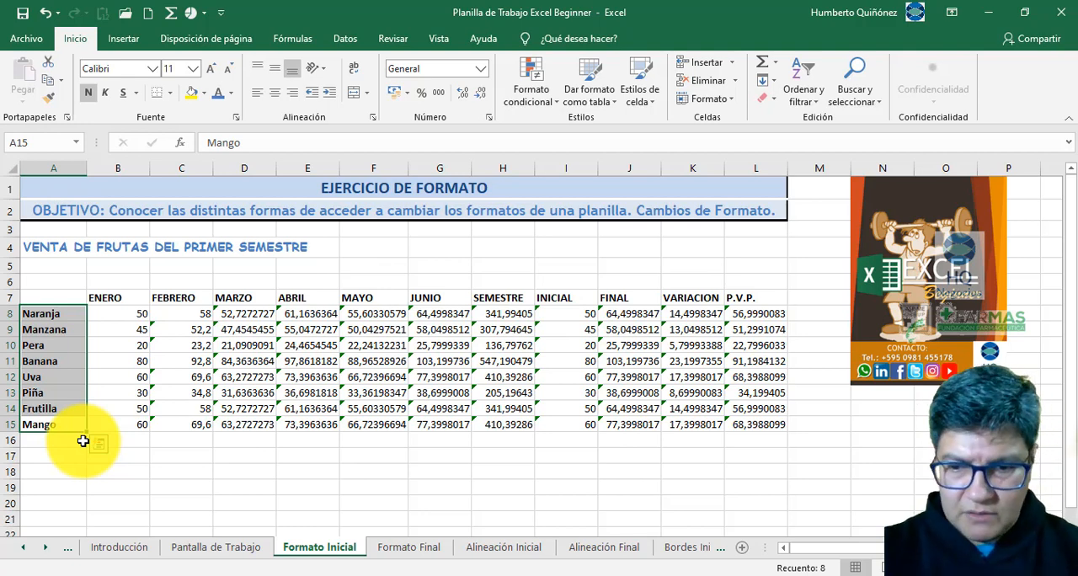
- Select the figures B8:L15 on Formato Final twice from B8, extending down to row 15 first and across to column L
key("ctrl+Page_Down")
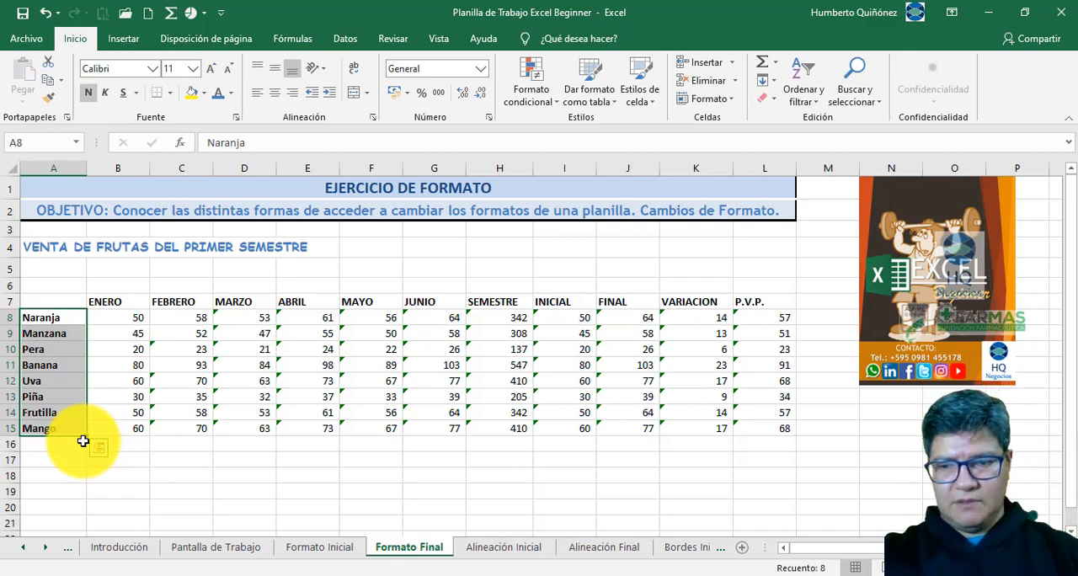
key("Right")
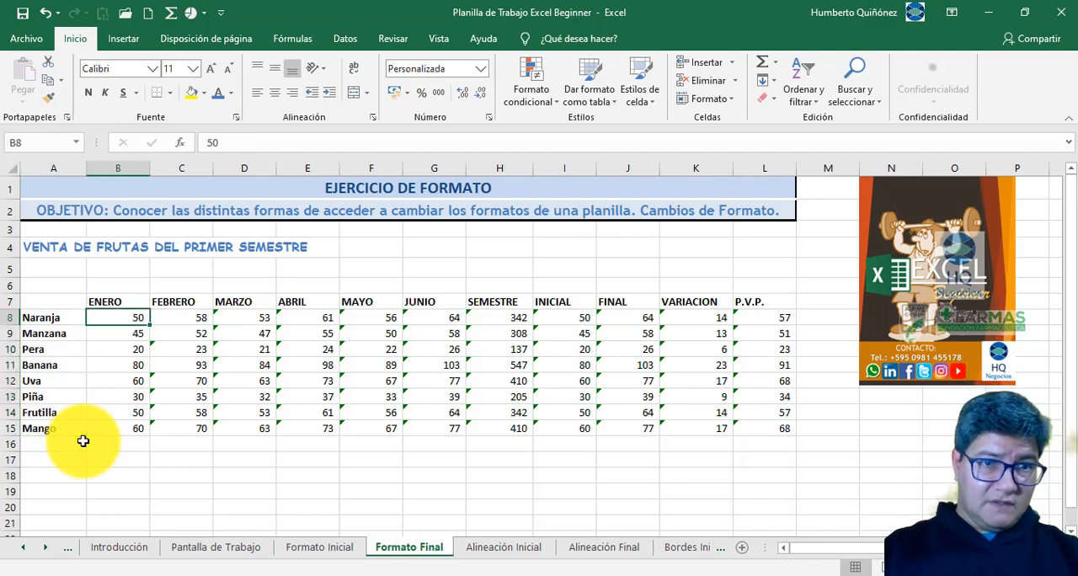
key("ctrl+shift+Down")
key("ctrl+shift+Right")
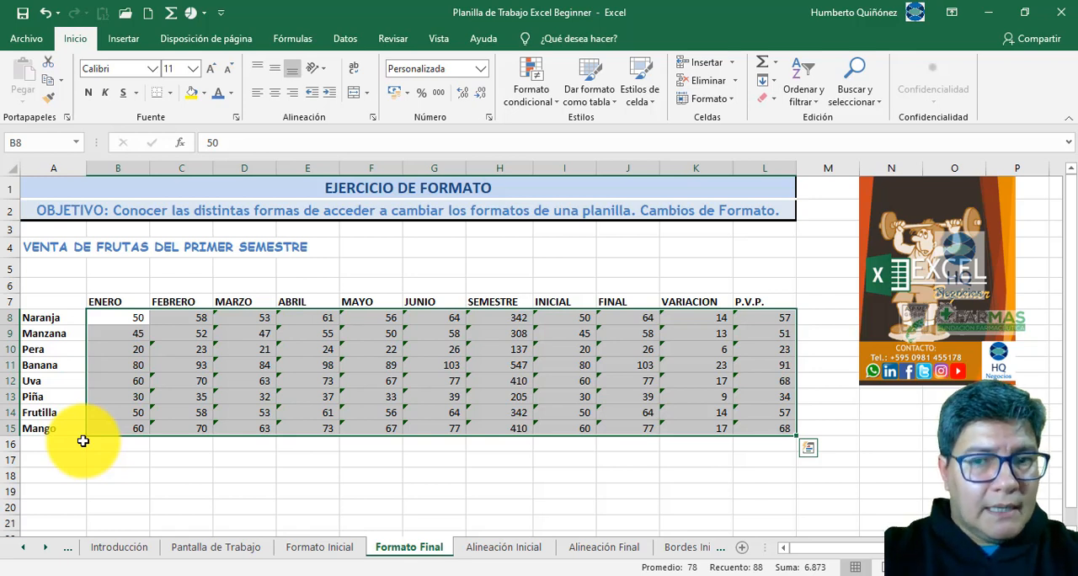
key("Left")
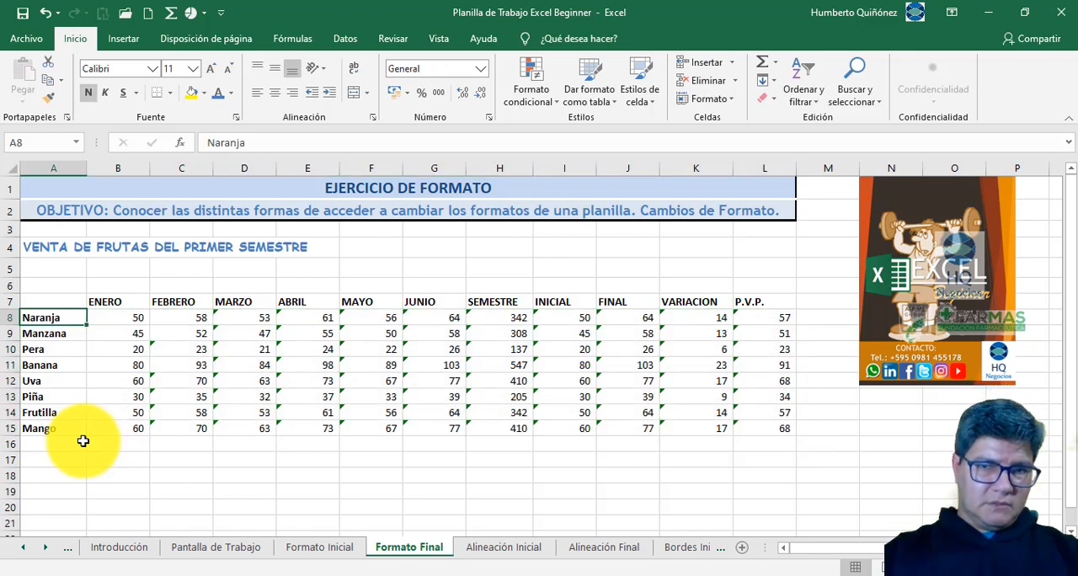
key("Right")
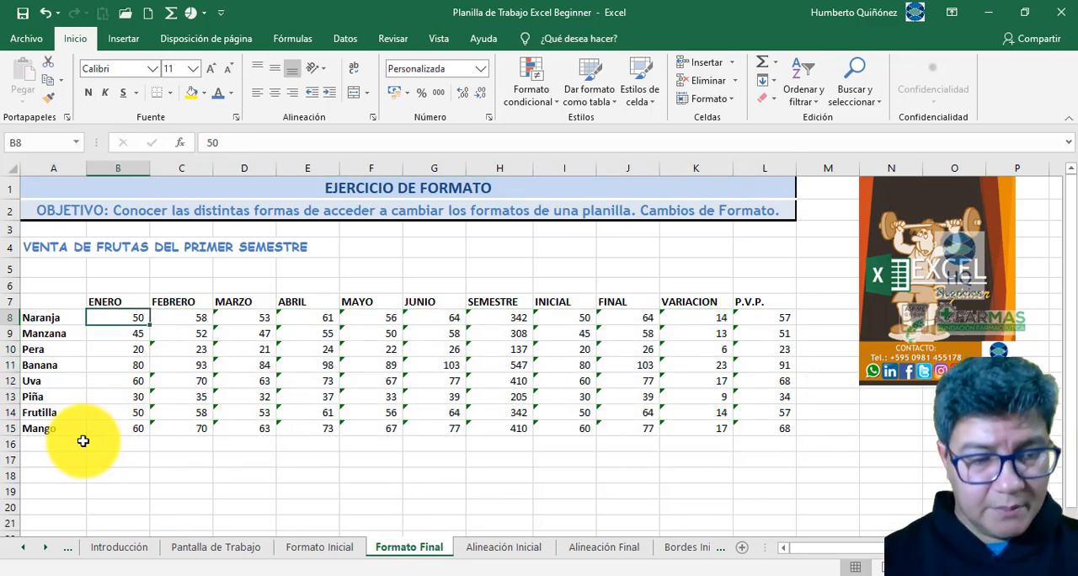
key("ctrl+shift+Down")
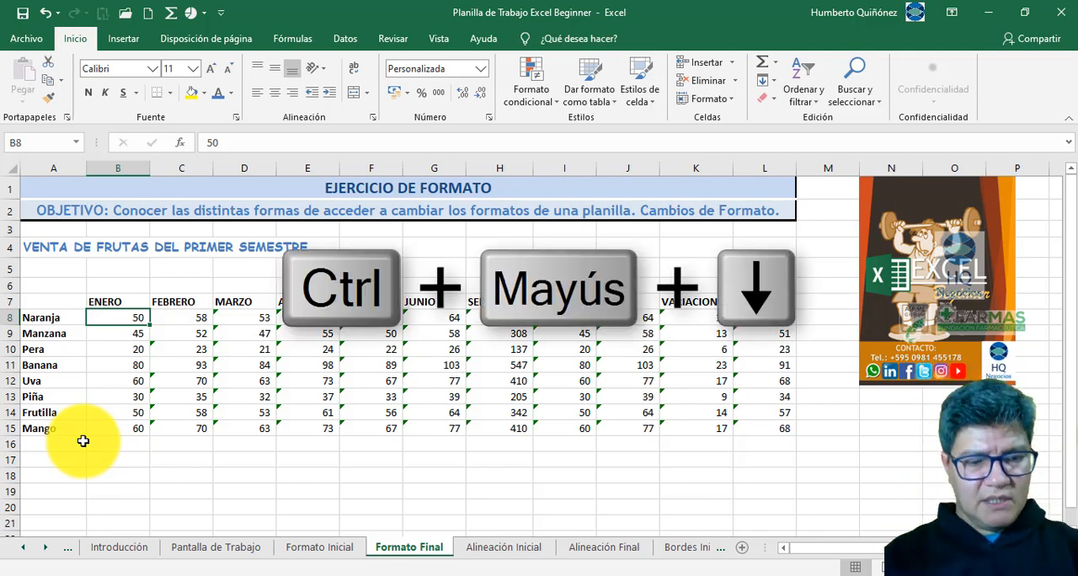
key("ctrl+shift+Down")
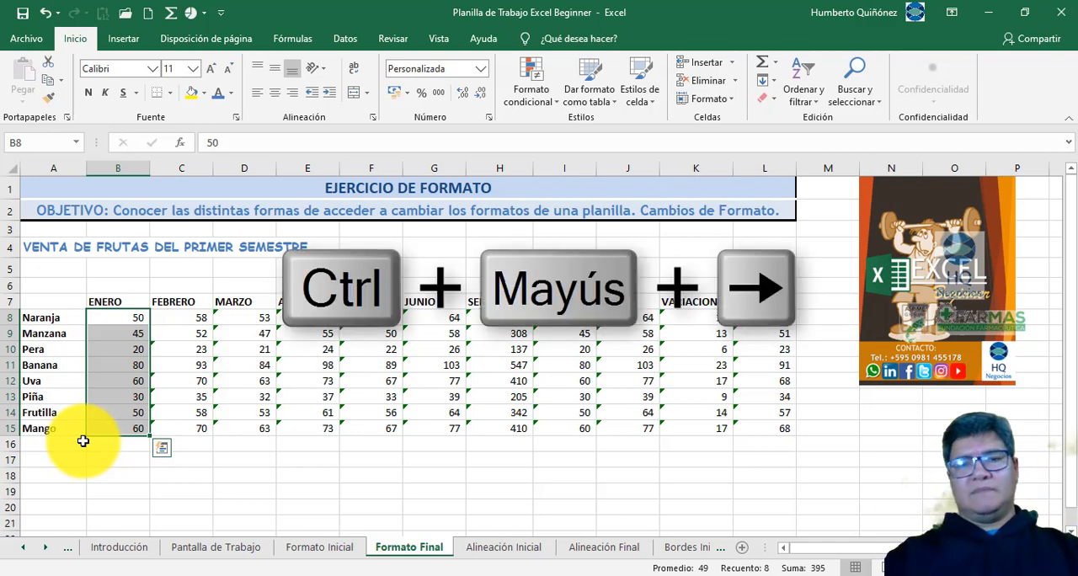
key("ctrl+shift+Right")
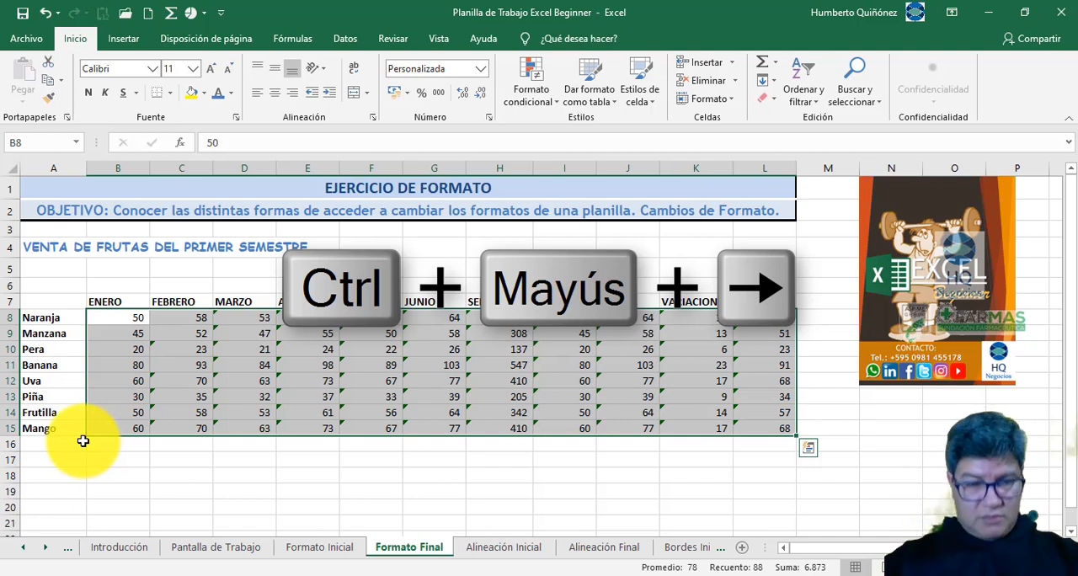
- Reselect the figures B8:L15 on Formato Final from B8, this time extending across to column L before extending down to row 15
key("Left")
key("Right")
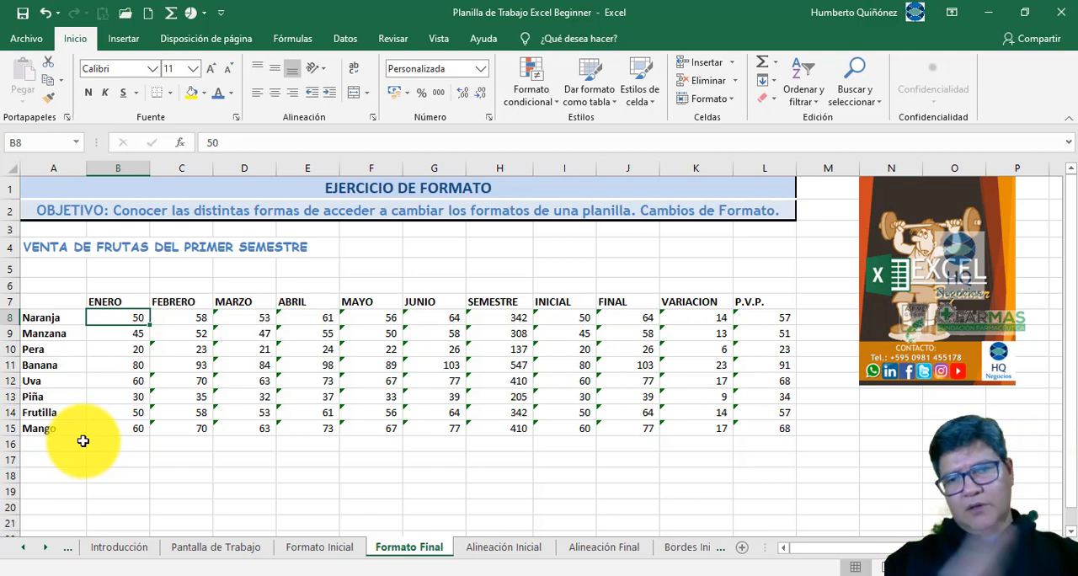
key("ctrl+shift+Right")
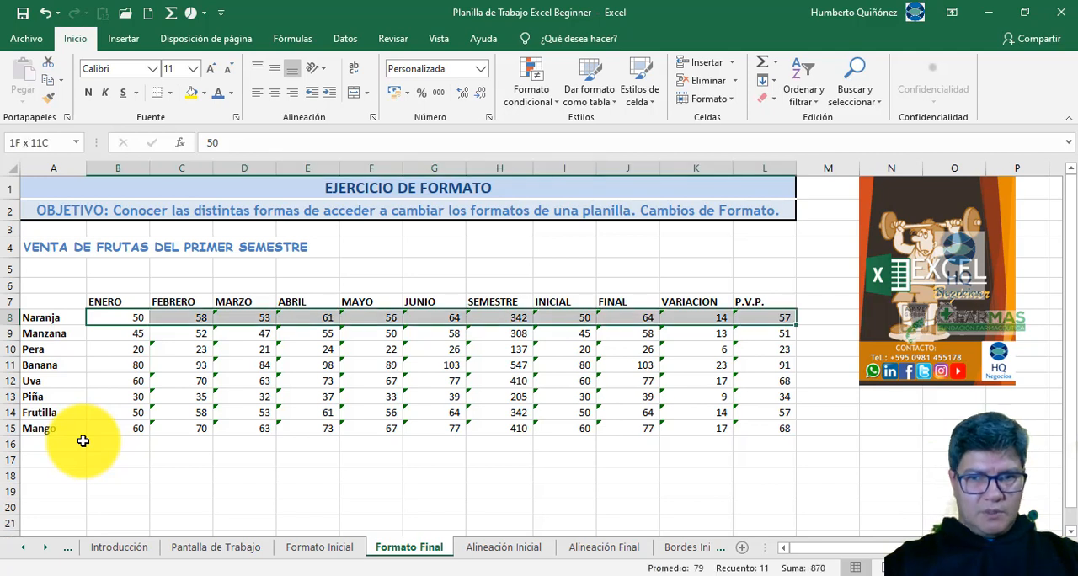
key("ctrl+shift+Down")
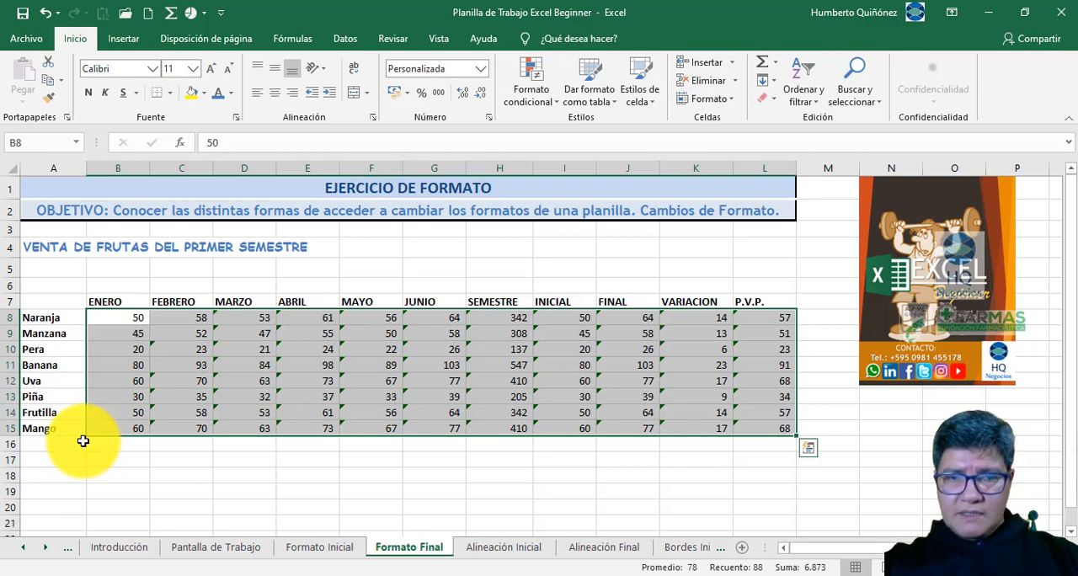
- On Formato Inicial, go to the first figure in B8 and jump to the last figure in L15
key("ctrl+Page_Up")
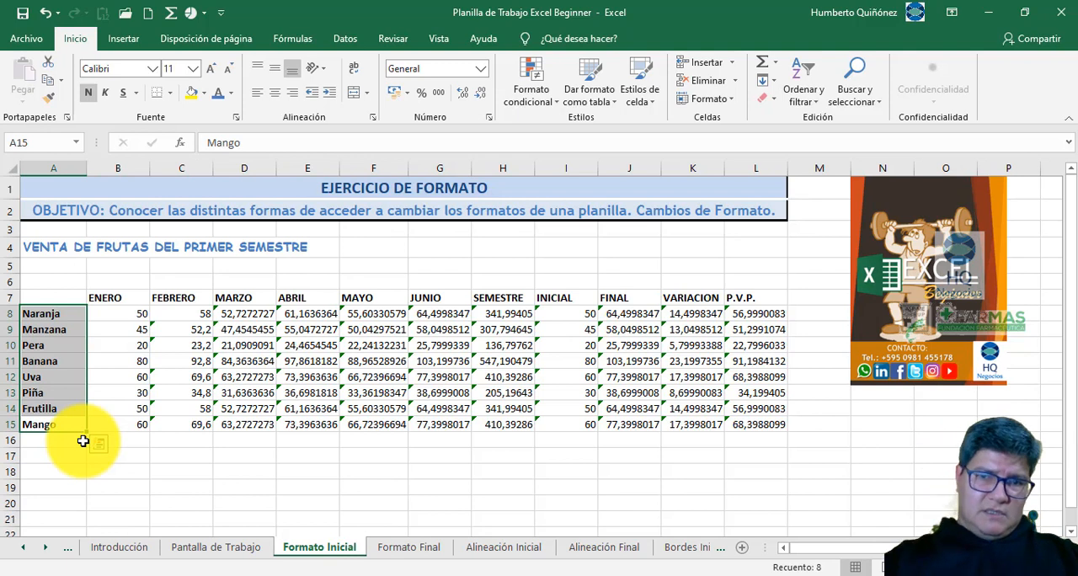
key("Right")
key("ctrl+Up")
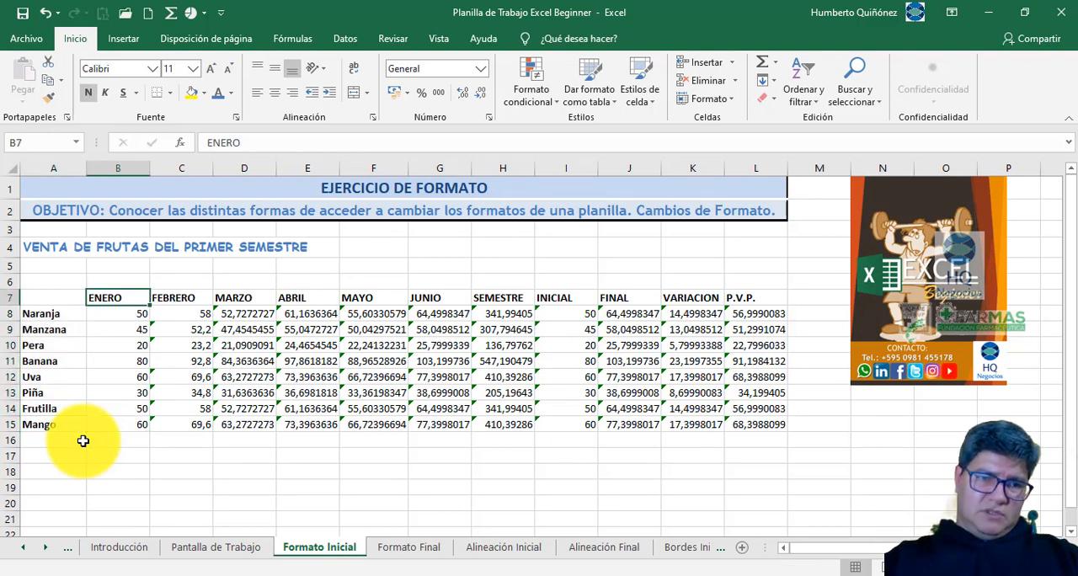
key("Down")
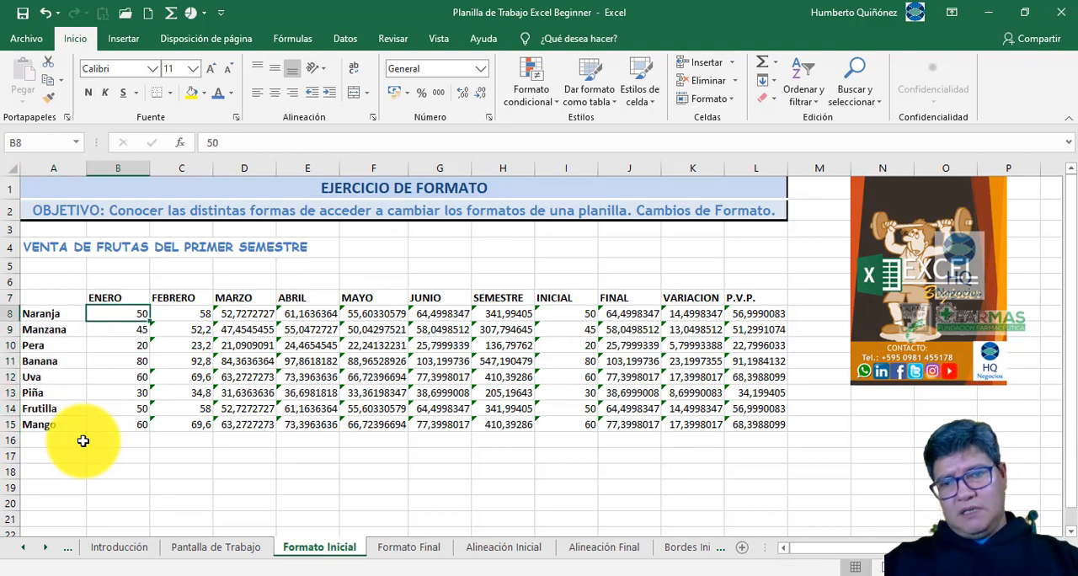
key("ctrl+Down")
key("ctrl+Right")
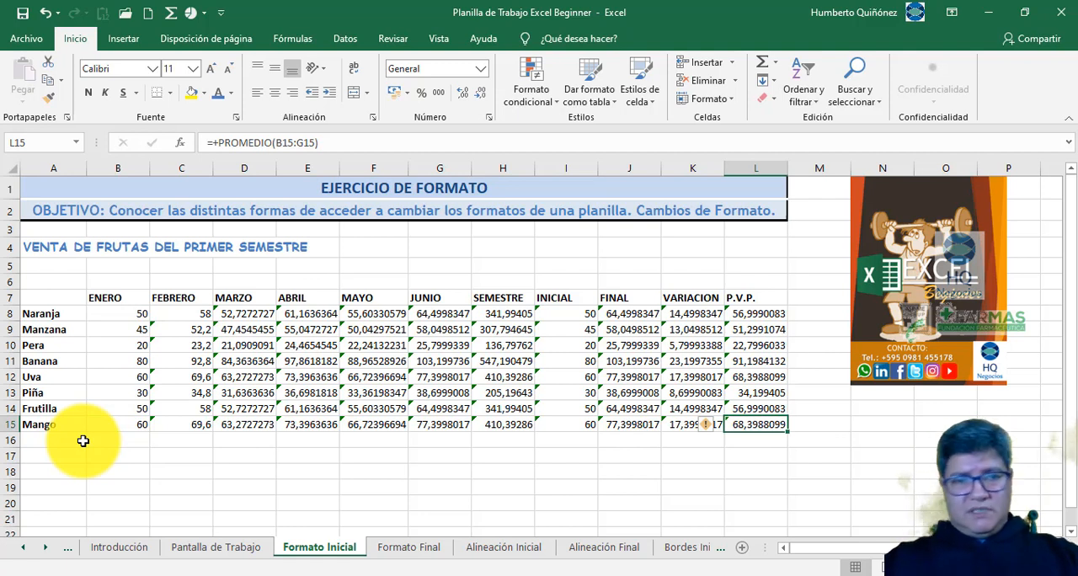
- Return to B8 and select the figures B8:L15, extending across to column L before down to row 15
key("ctrl+Up")
key("ctrl+Left")
key("Down")
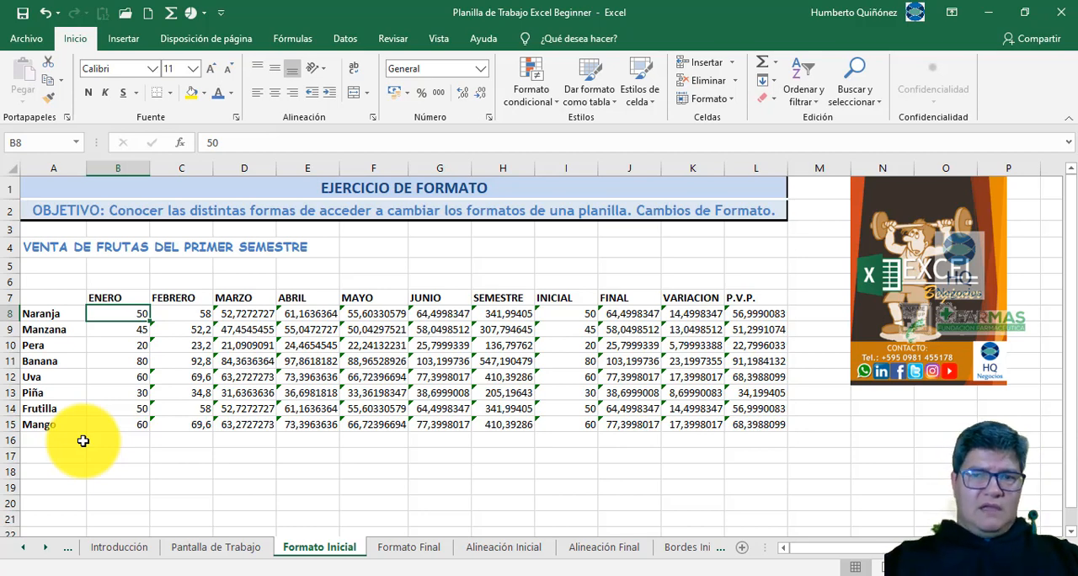
key("ctrl+shift+Right")
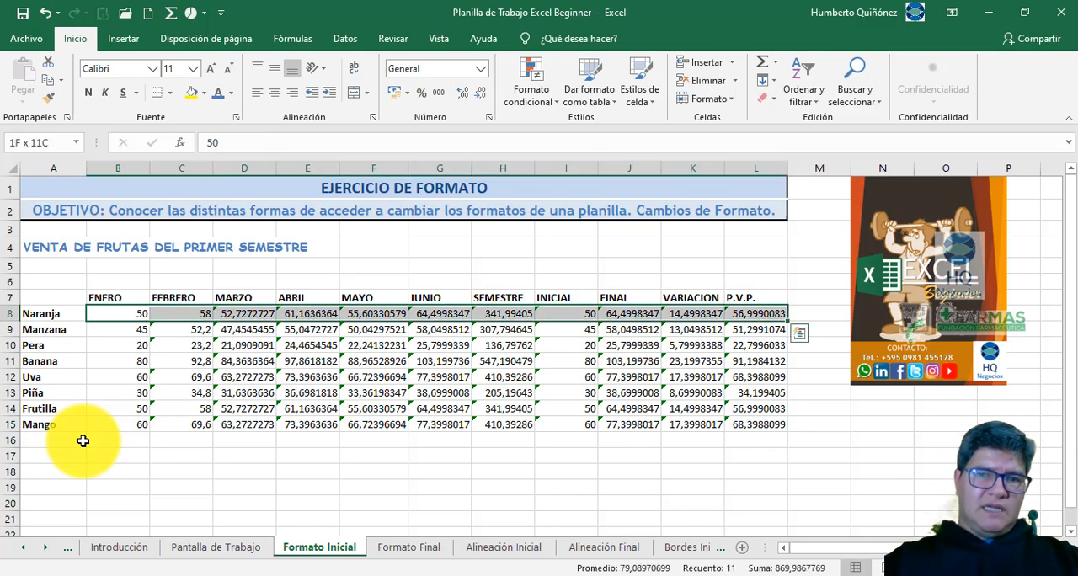
key("ctrl+shift+Down")
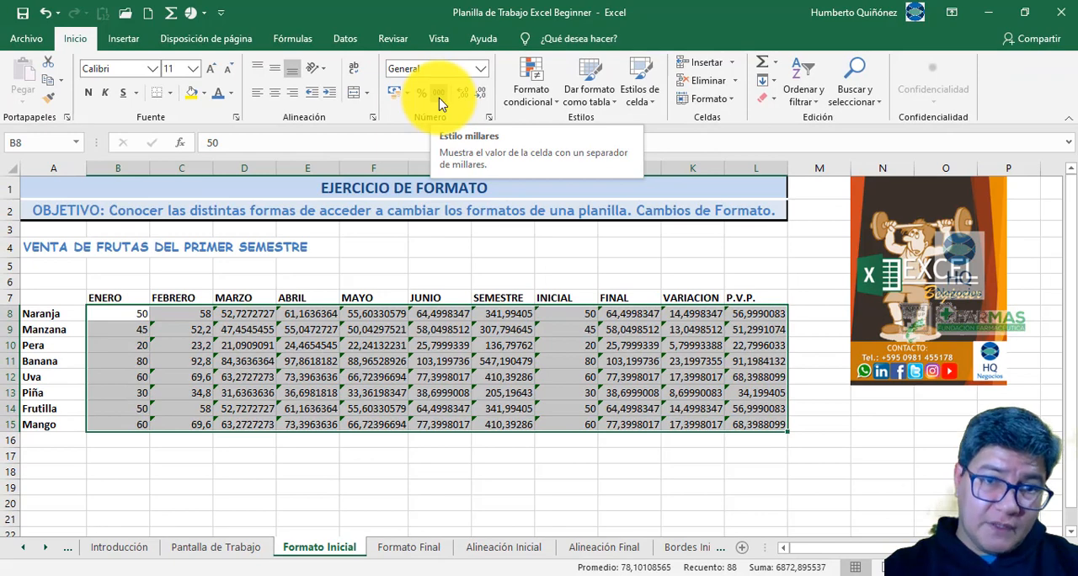
- Apply the thousands style to B8:L15, compare with Formato Final, remove both decimals, and undo the three format changes
left_click(439, 95)
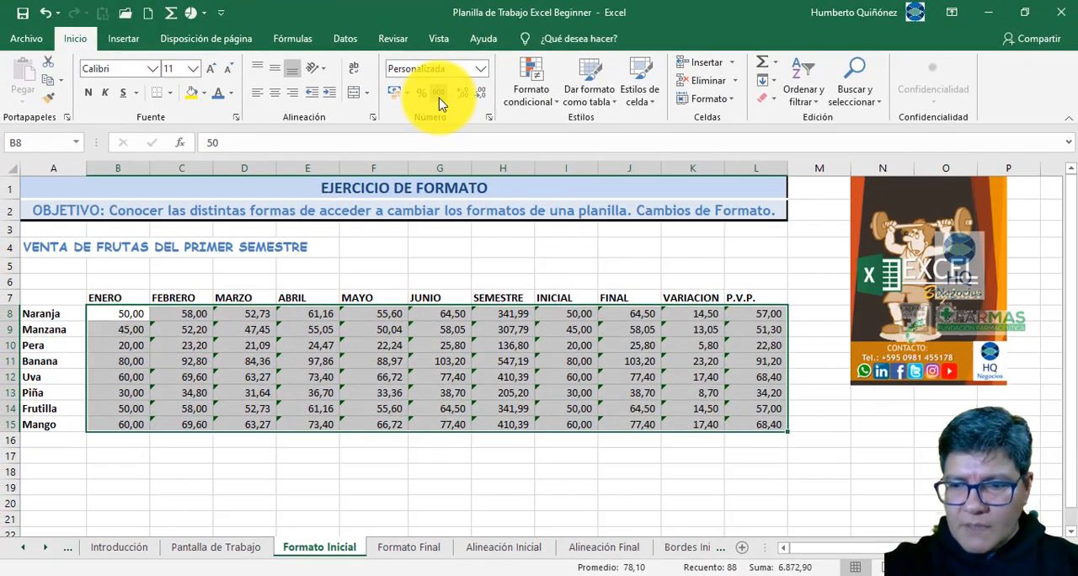
key("ctrl+Page_Down")
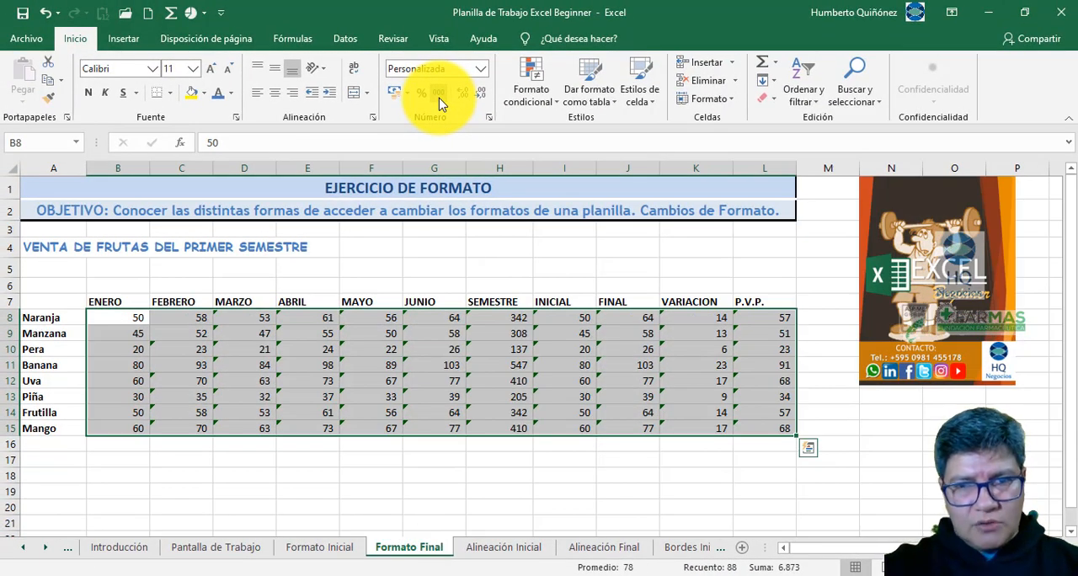
key("ctrl+Page_Up")
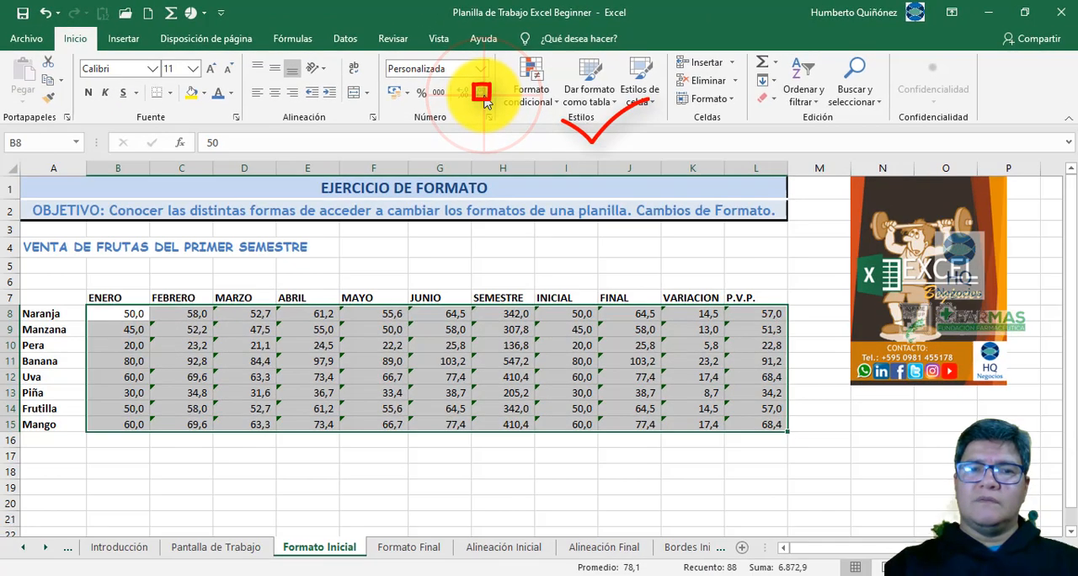
left_click(484, 99)
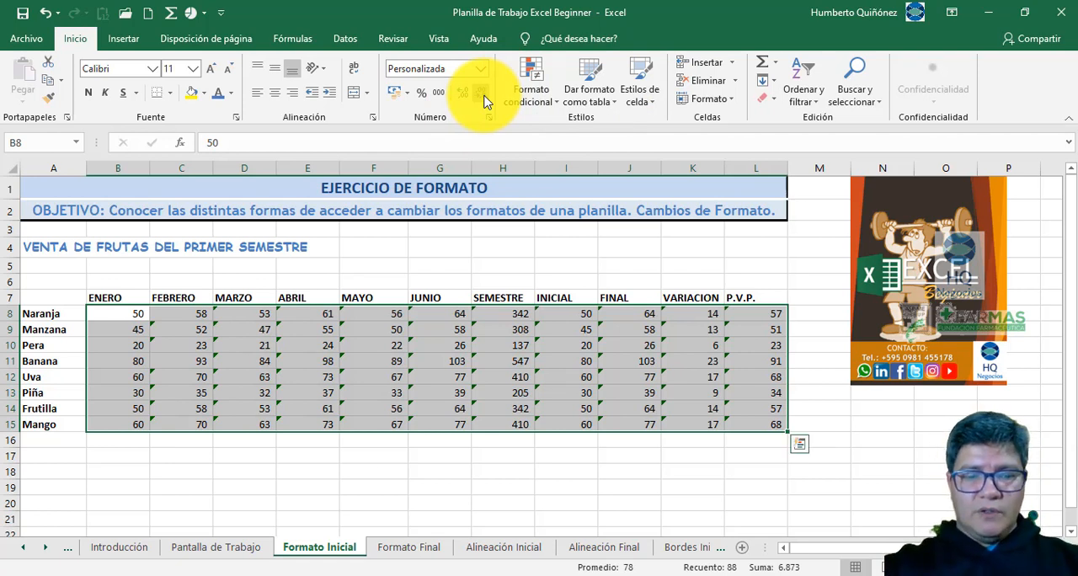
key("ctrl+z")
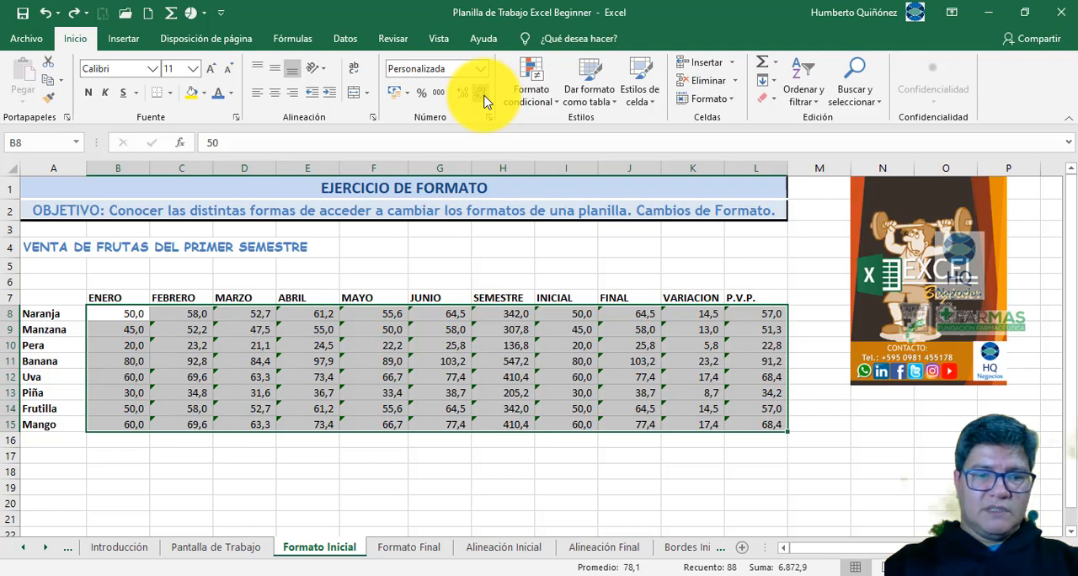
key("ctrl+z")
key("ctrl+z")
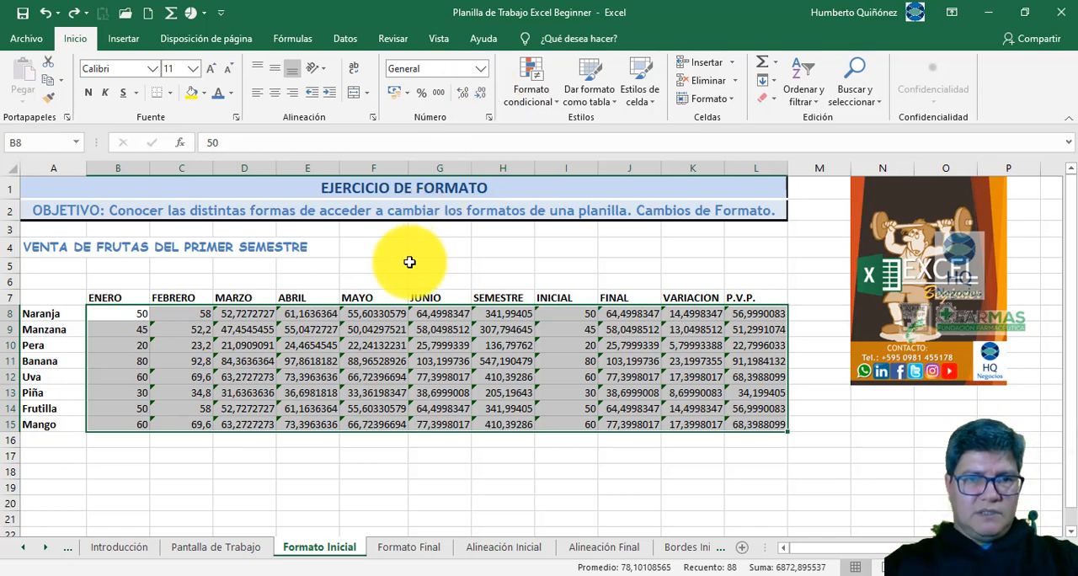
- Reapply the thousands style with no decimals to B8:L15 through the cells' shortcut formatting options, and undo it all
right_click(131, 315)
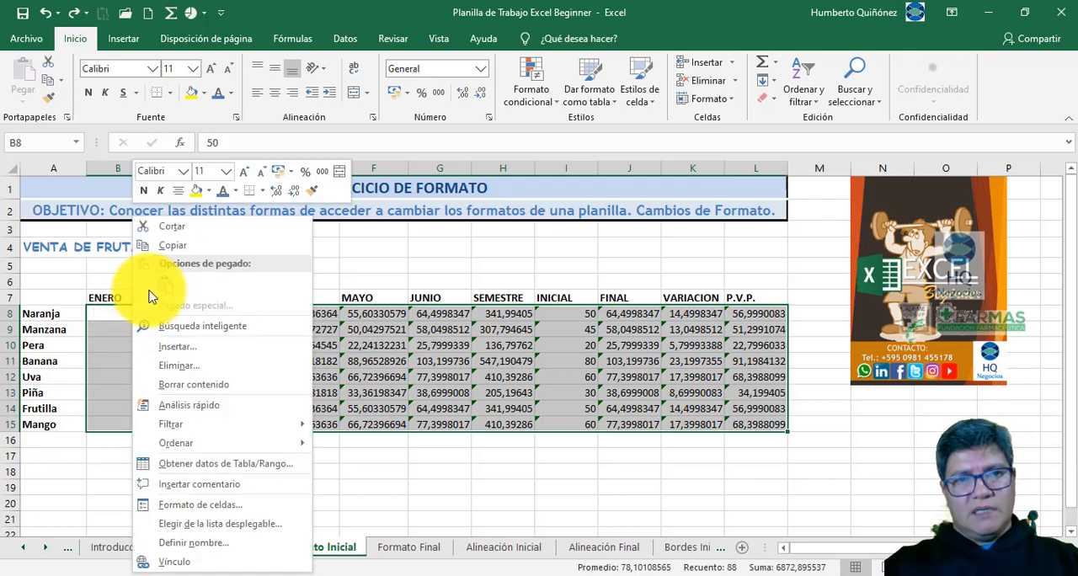
left_click(322, 180)
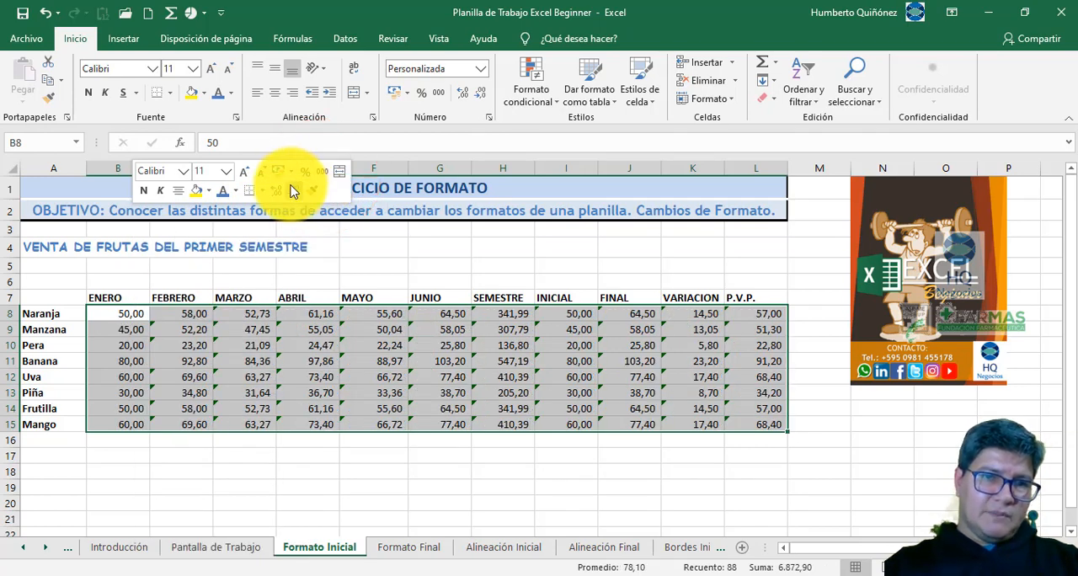
left_click(291, 190)
left_click(290, 190)
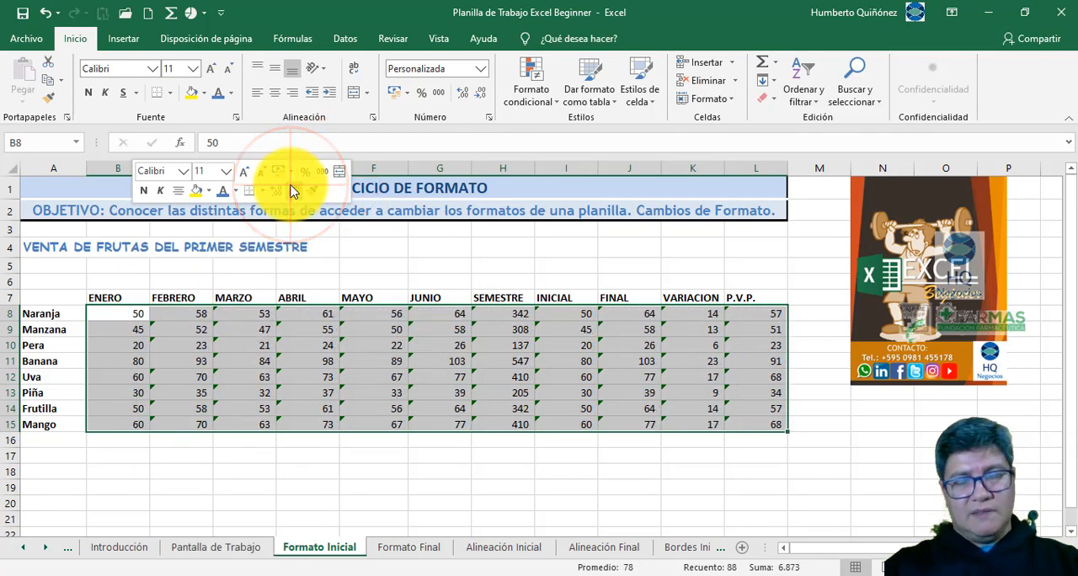
key("ctrl+z")
key("ctrl+z")
key("ctrl+z")
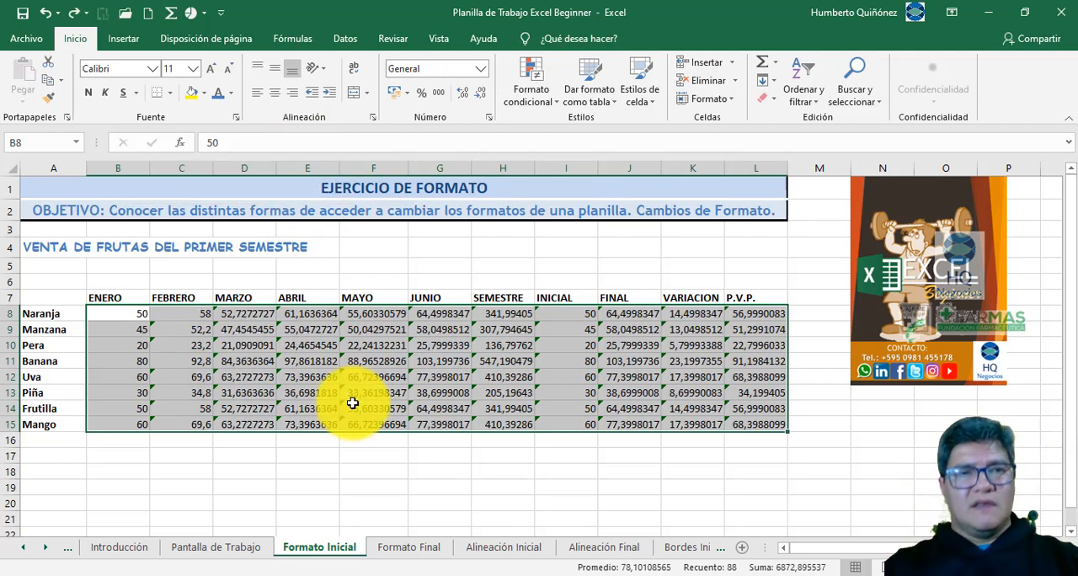
- Apply the thousands style to the figures B8:L15 using only the keyboard
key("alt")
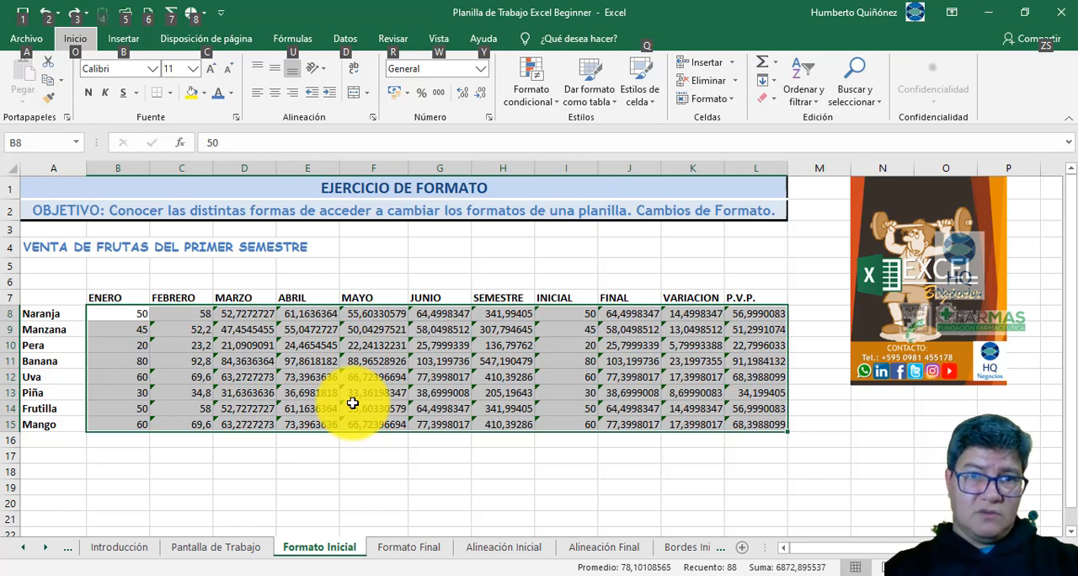
key("Escape")
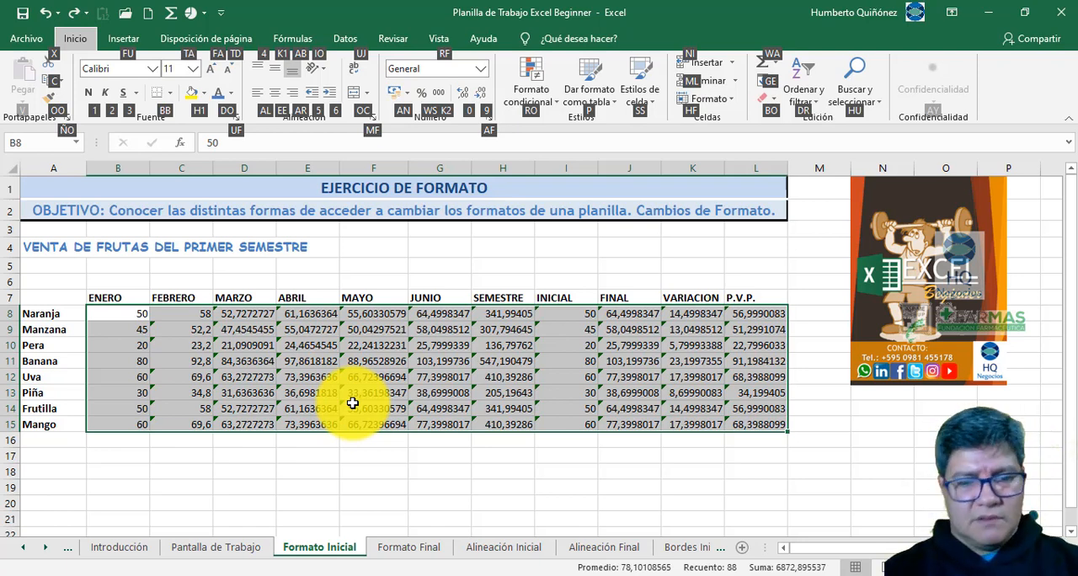
key("k")
key("2")
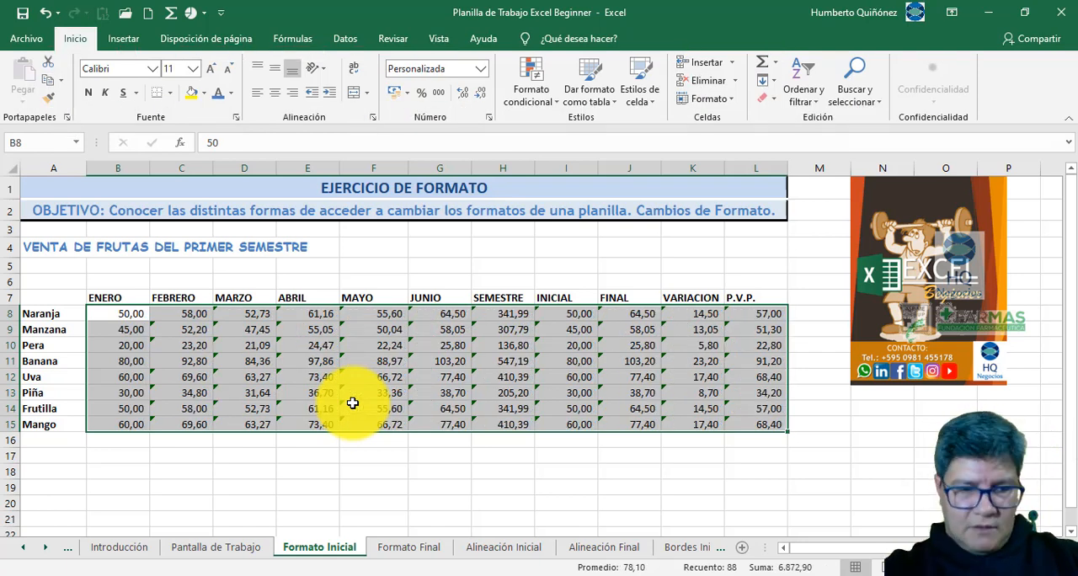
- Reduce the figures B8:L15 to zero decimals using only the keyboard, and undo the last three format actions at once from the undo history
key("alt")
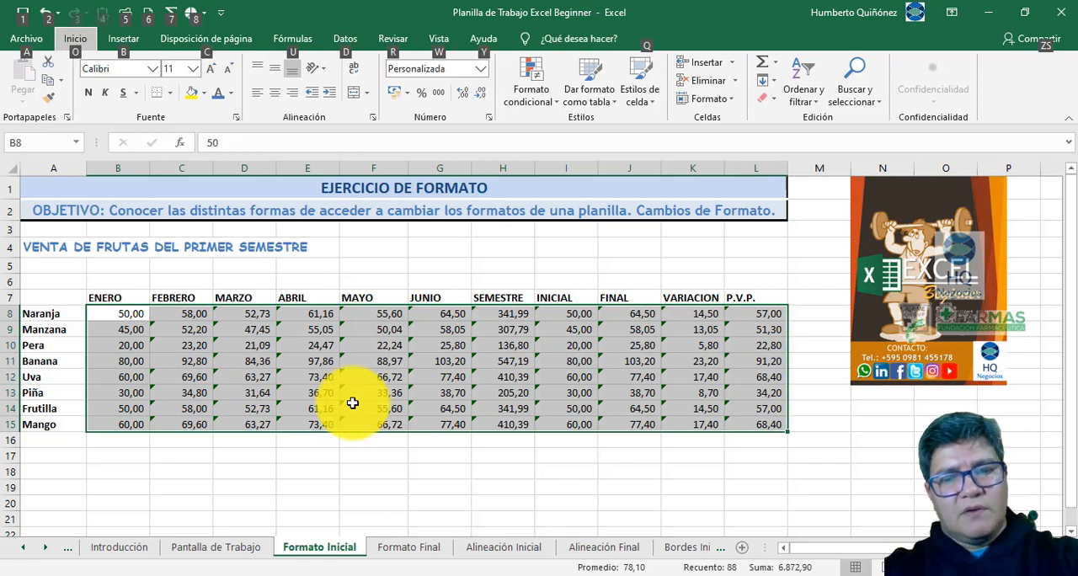
key("o")
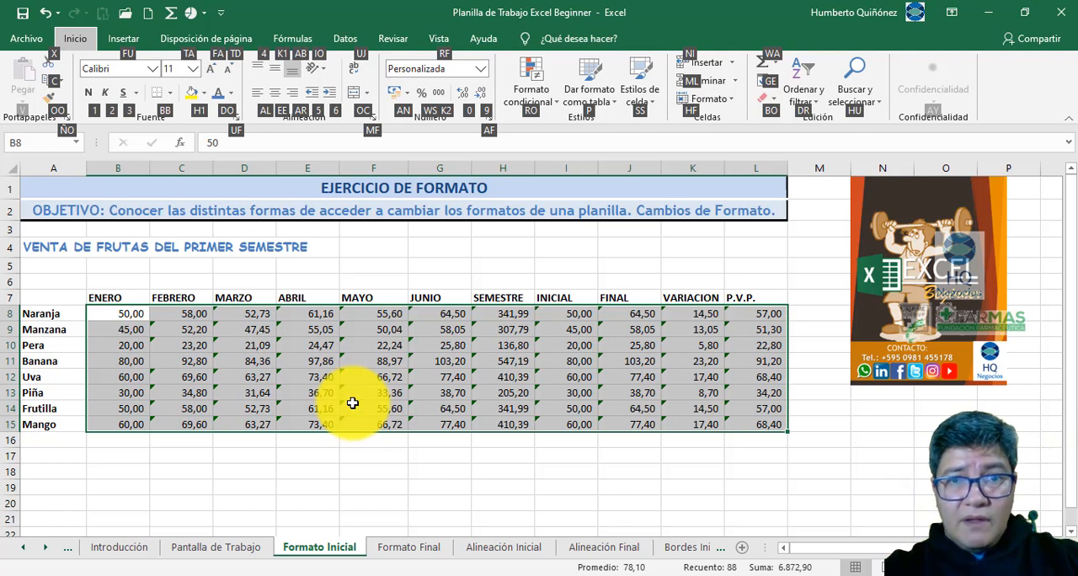
key("9")
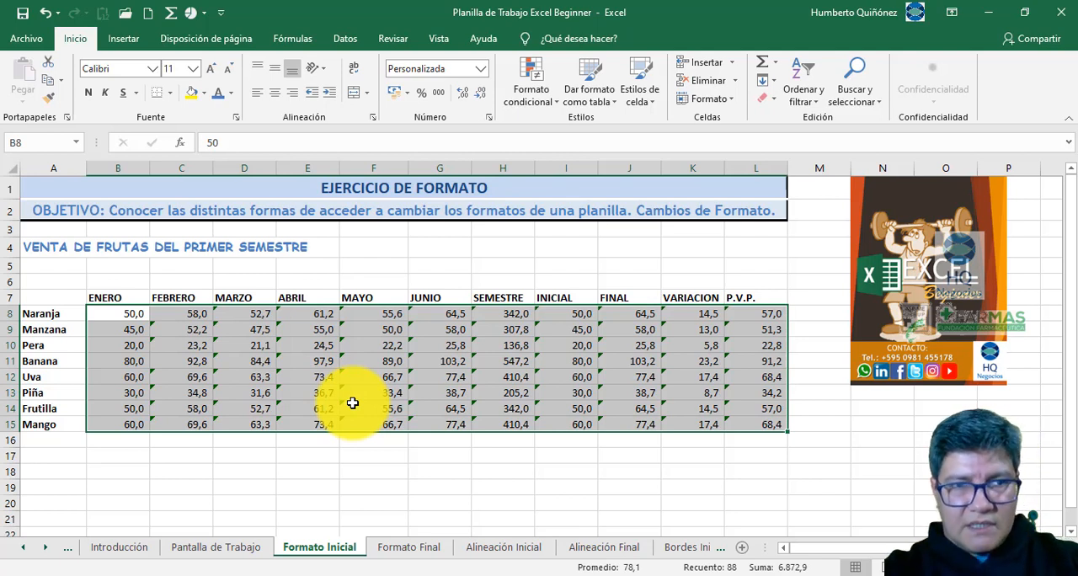
key("alt")
key("o")
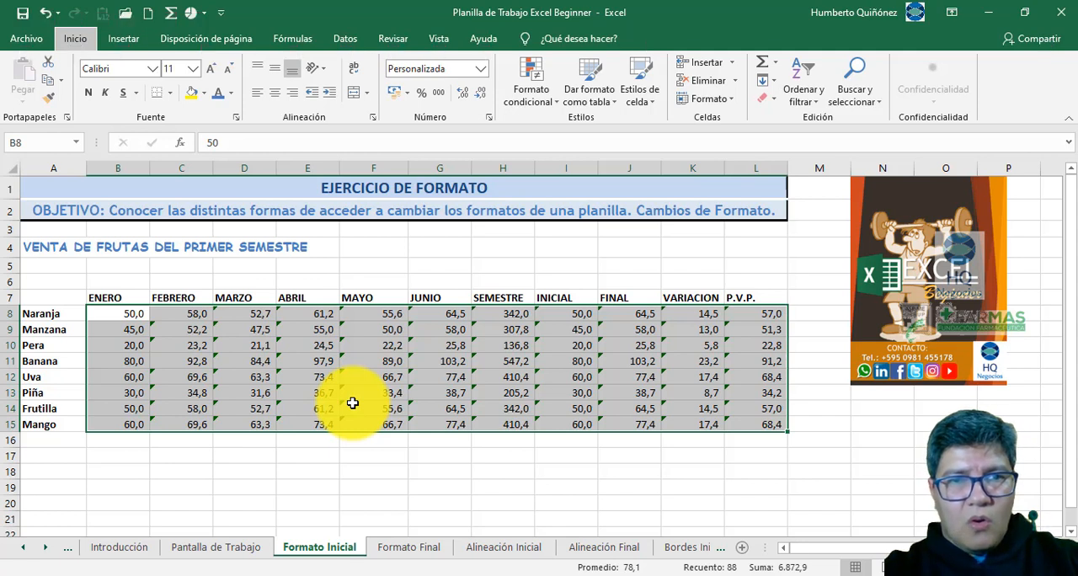
key("9")
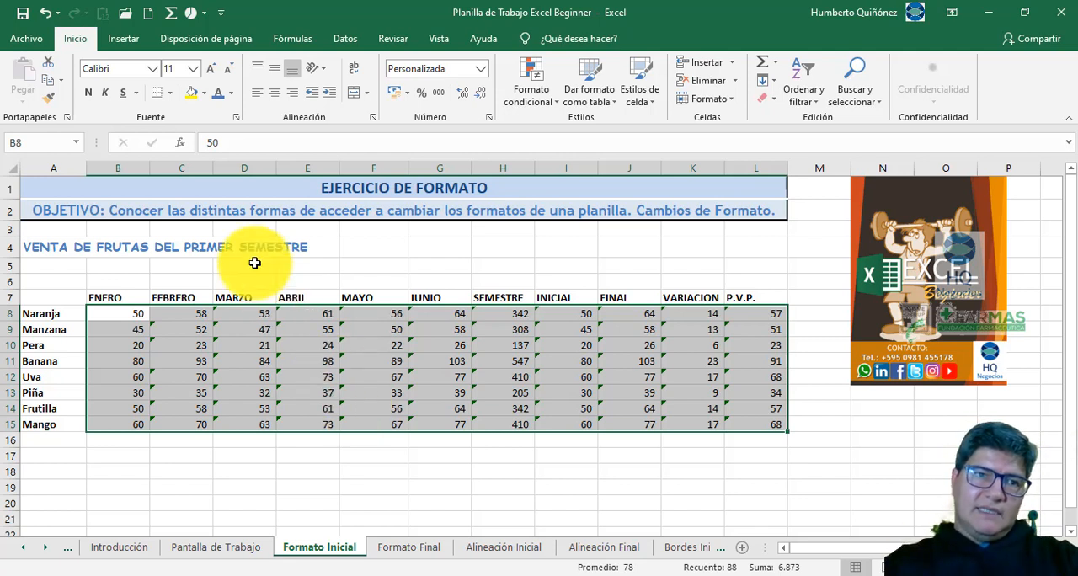
left_click(58, 14)
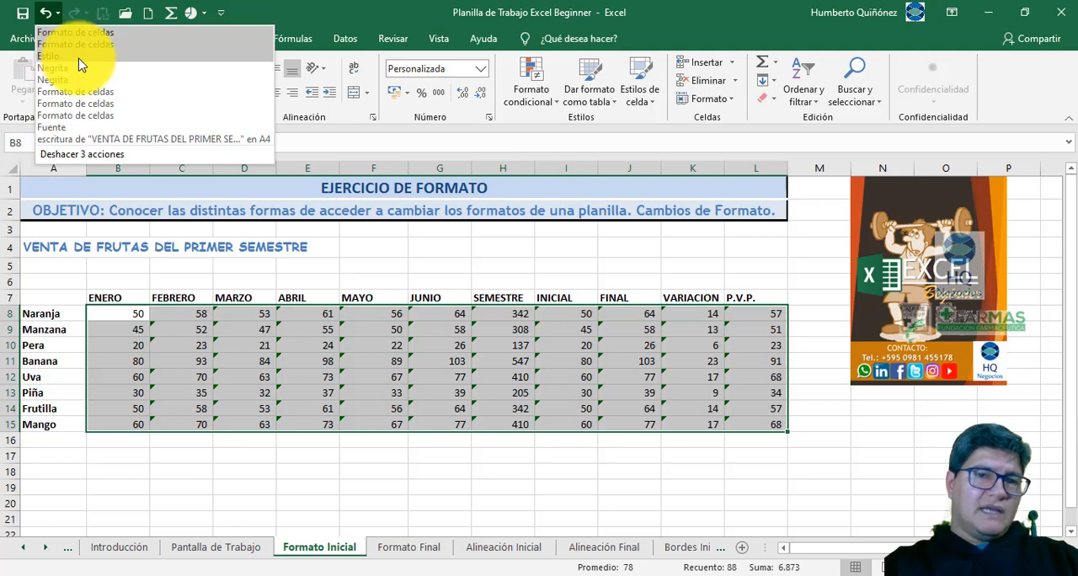
left_click(78, 65)
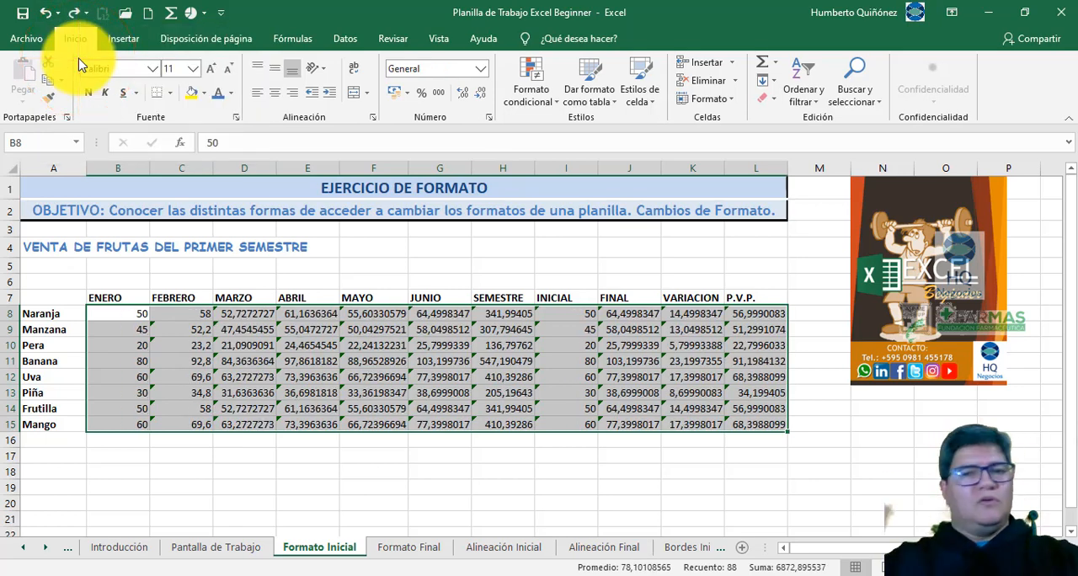